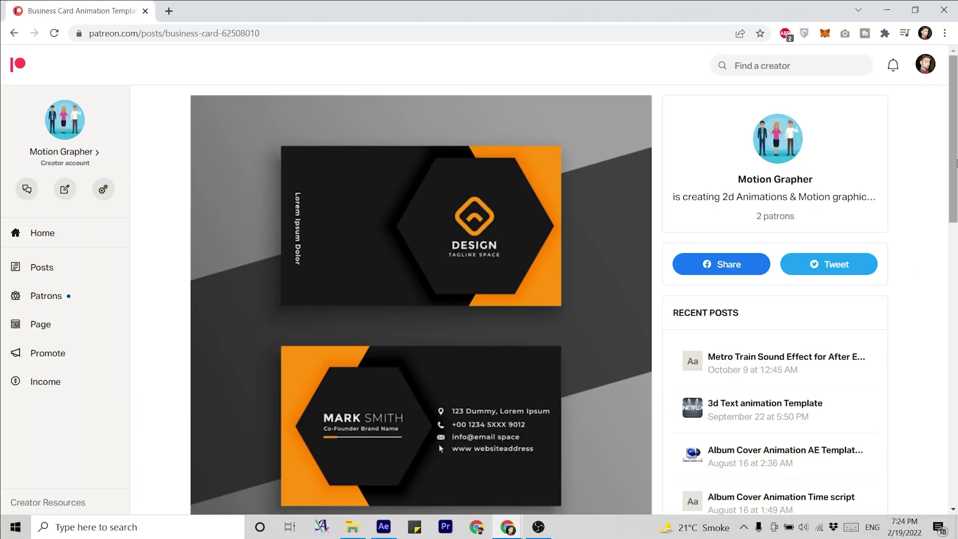
{"action": "left_click_drag", "start_coordinate": [954, 142], "coordinate": [955, 200]}
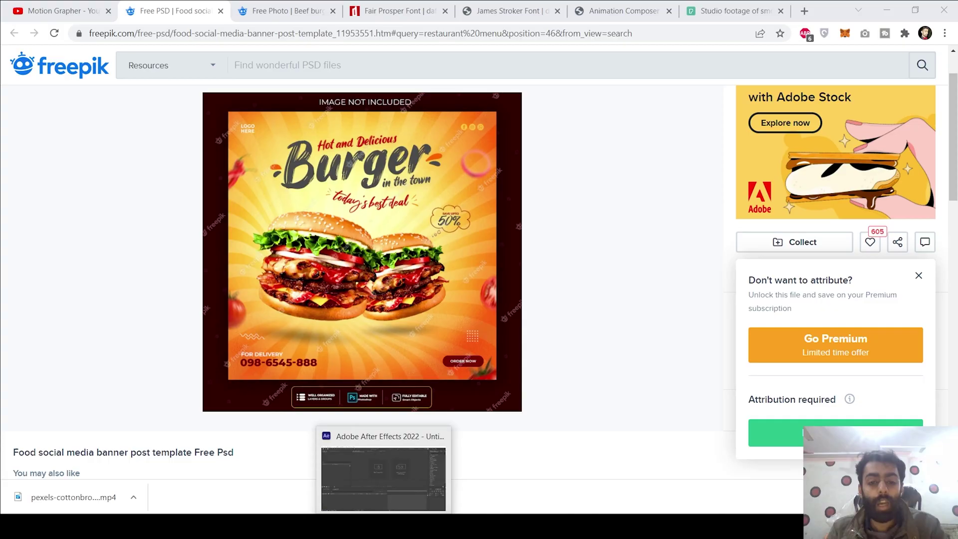
Switch to After Effects, import 432.psd as a Composition with editable layer styles, and open the 432 composition
{"action": "left_click", "coordinate": [382, 522]}
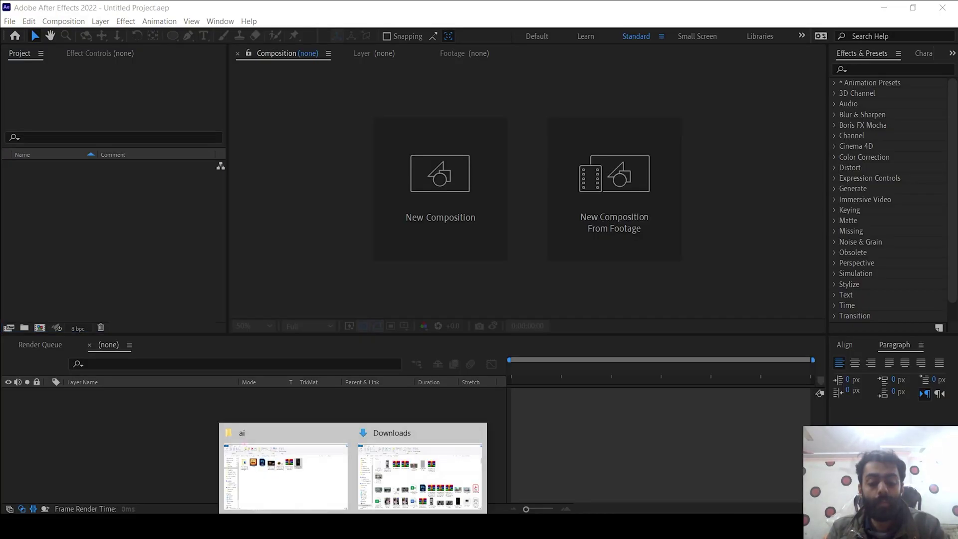
{"action": "left_click", "coordinate": [304, 496]}
{"action": "left_click_drag", "start_coordinate": [291, 165], "coordinate": [141, 248]}
{"action": "left_click", "coordinate": [493, 193]}
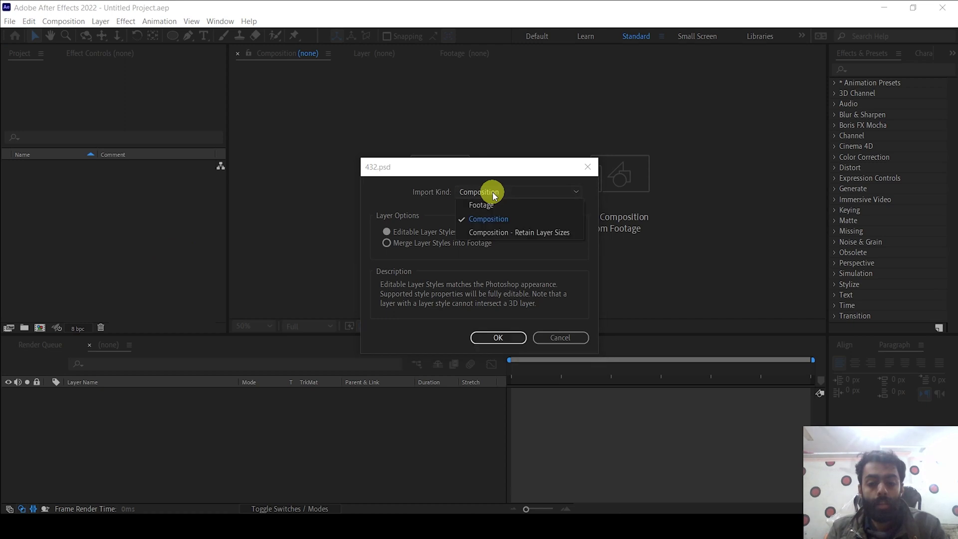
{"action": "left_click", "coordinate": [492, 218]}
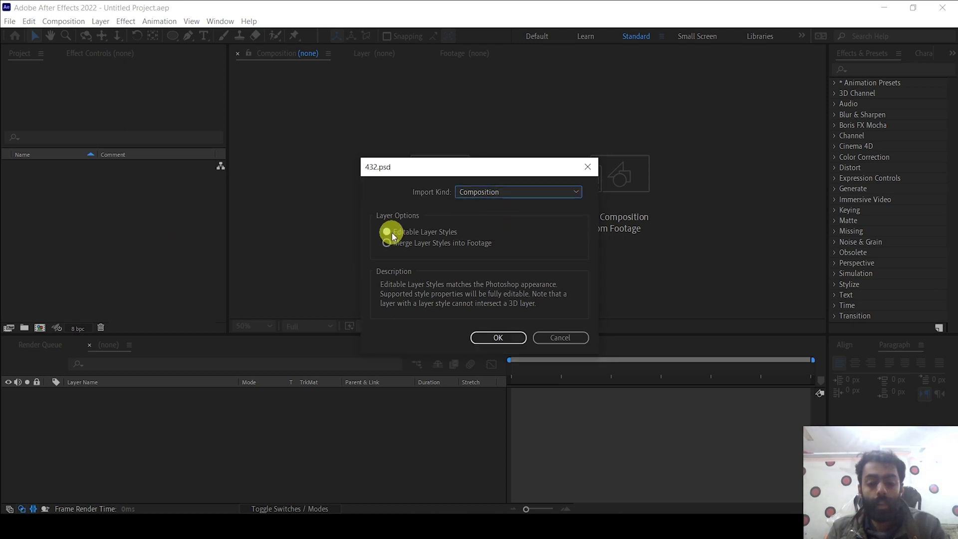
{"action": "left_click", "coordinate": [495, 337]}
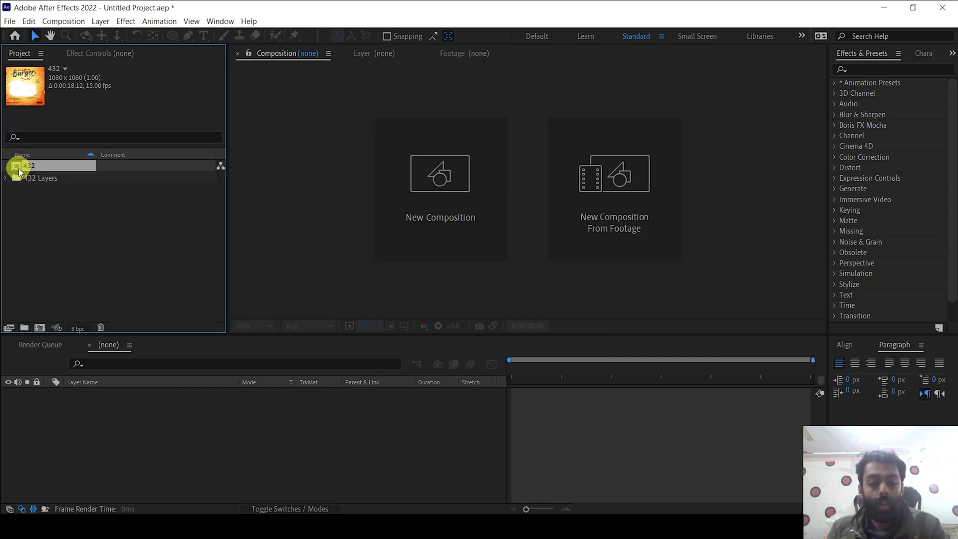
{"action": "double_click", "coordinate": [19, 169]}
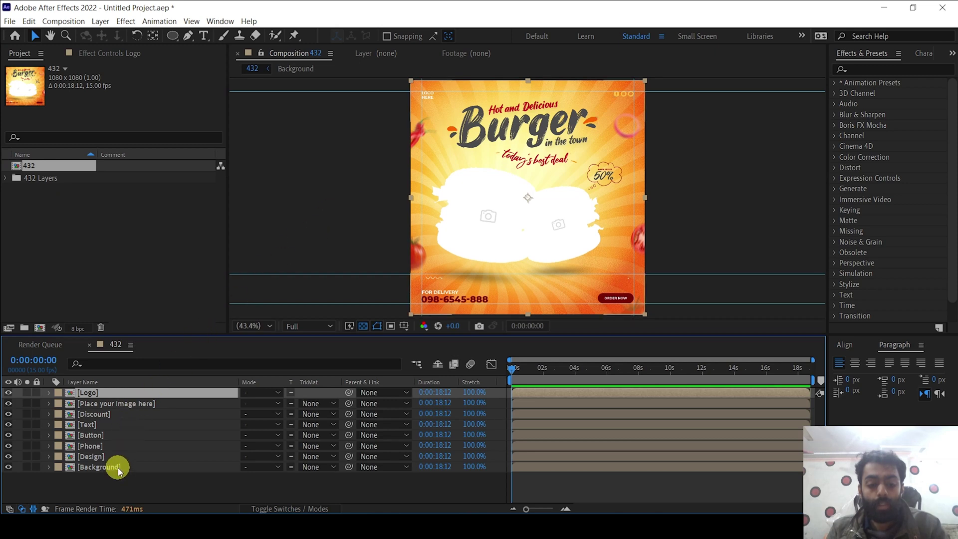
Check what the Logo, Discount, Text, Button and Phone layers contain by briefly hiding and reshowing each one
{"action": "left_click", "coordinate": [118, 468]}
{"action": "left_click", "coordinate": [118, 393]}
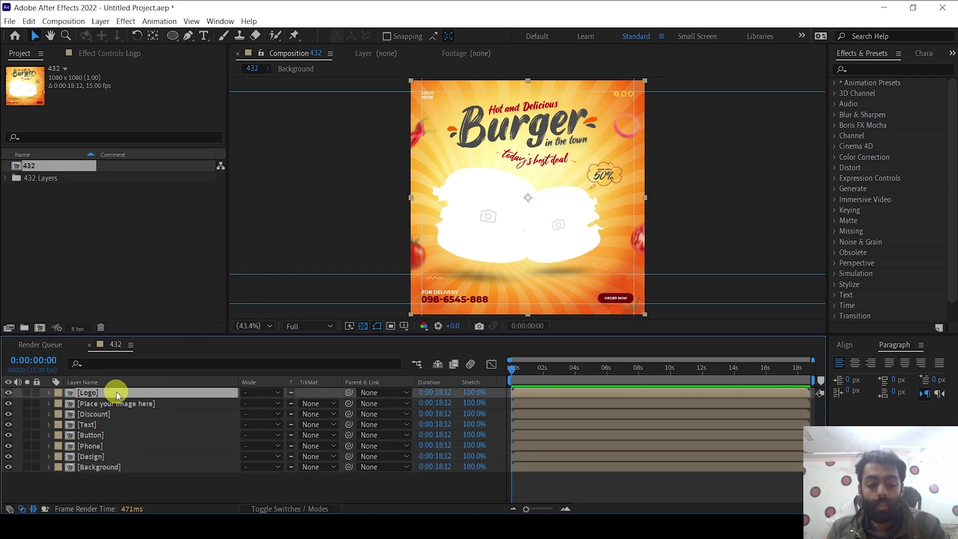
{"action": "left_click", "coordinate": [9, 393]}
{"action": "left_click", "coordinate": [9, 392]}
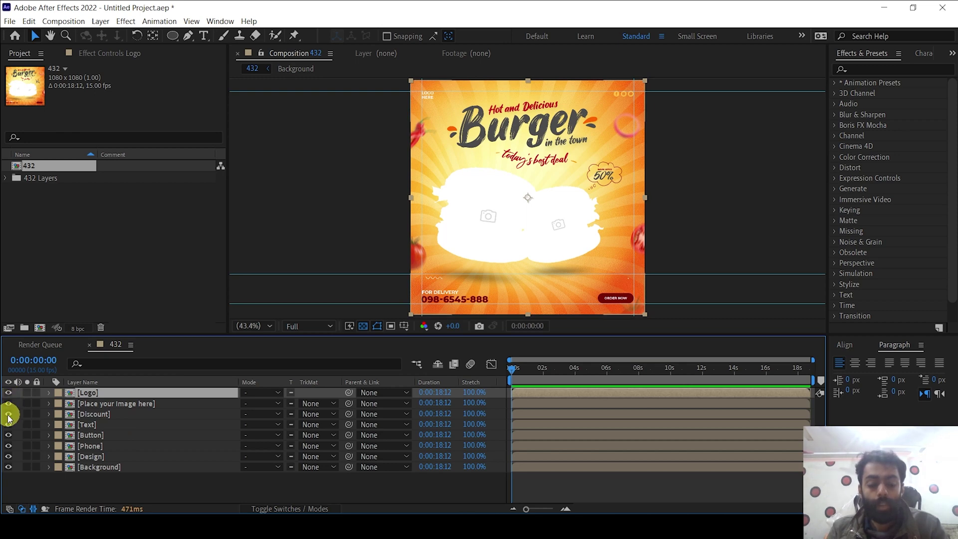
{"action": "left_click", "coordinate": [8, 414]}
{"action": "left_click", "coordinate": [8, 415]}
{"action": "left_click", "coordinate": [8, 425]}
{"action": "left_click", "coordinate": [9, 425]}
{"action": "left_click", "coordinate": [9, 435]}
{"action": "left_click", "coordinate": [9, 435]}
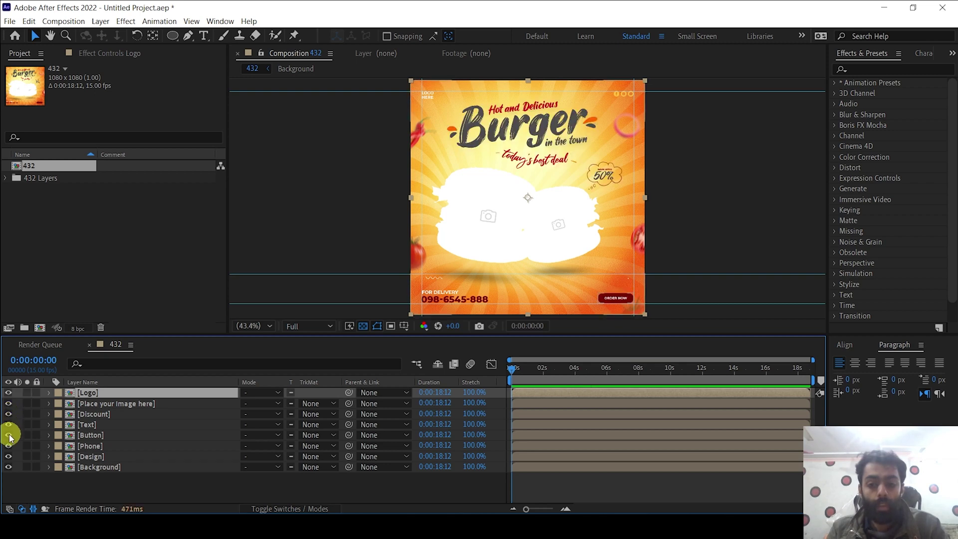
{"action": "left_click", "coordinate": [9, 446]}
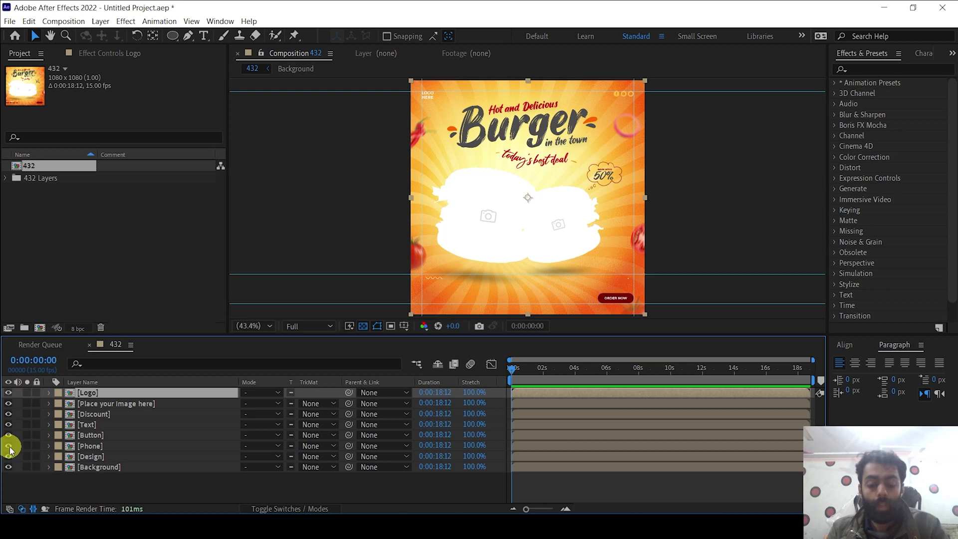
{"action": "left_click", "coordinate": [8, 446]}
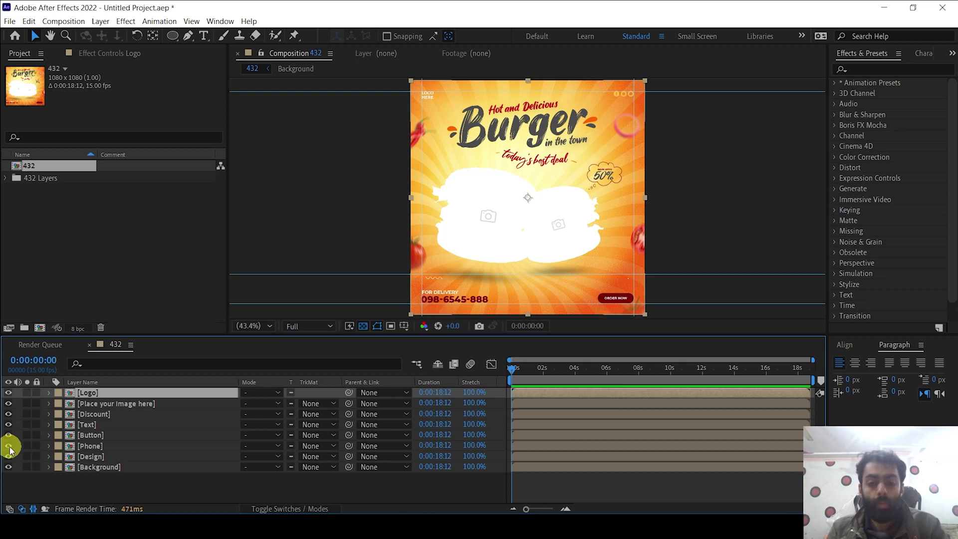
{"action": "left_click", "coordinate": [87, 425]}
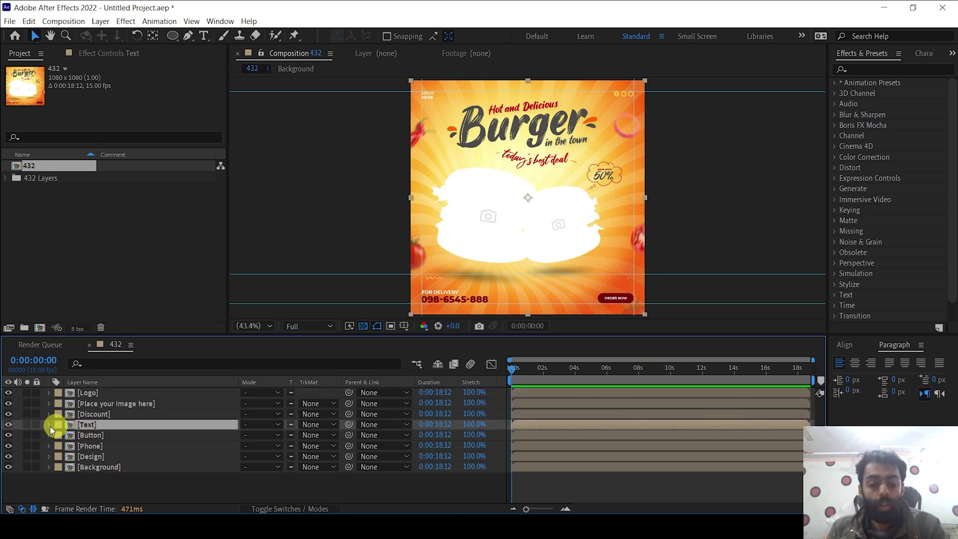
{"action": "left_click", "coordinate": [9, 425]}
{"action": "left_click", "coordinate": [8, 425]}
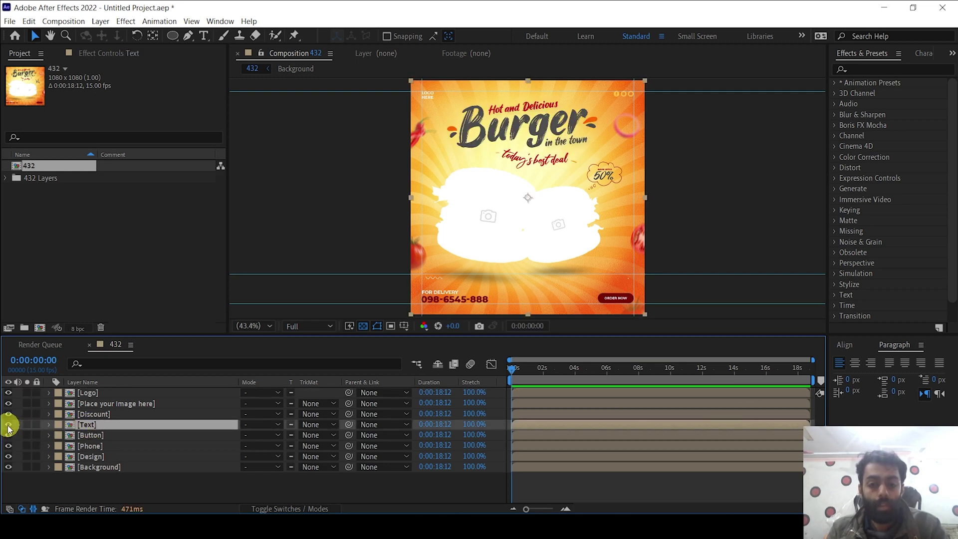
Open the Text precomposition and check its contents by briefly hiding and reshowing all its layers
{"action": "double_click", "coordinate": [70, 425]}
{"action": "left_click", "coordinate": [100, 393]}
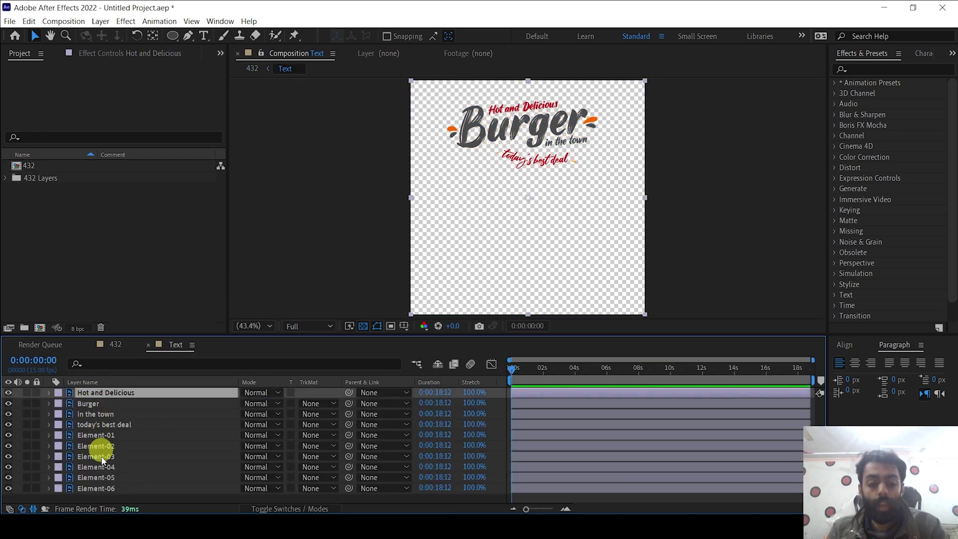
{"action": "left_click", "coordinate": [97, 486], "text": "shift"}
{"action": "left_click", "coordinate": [7, 488]}
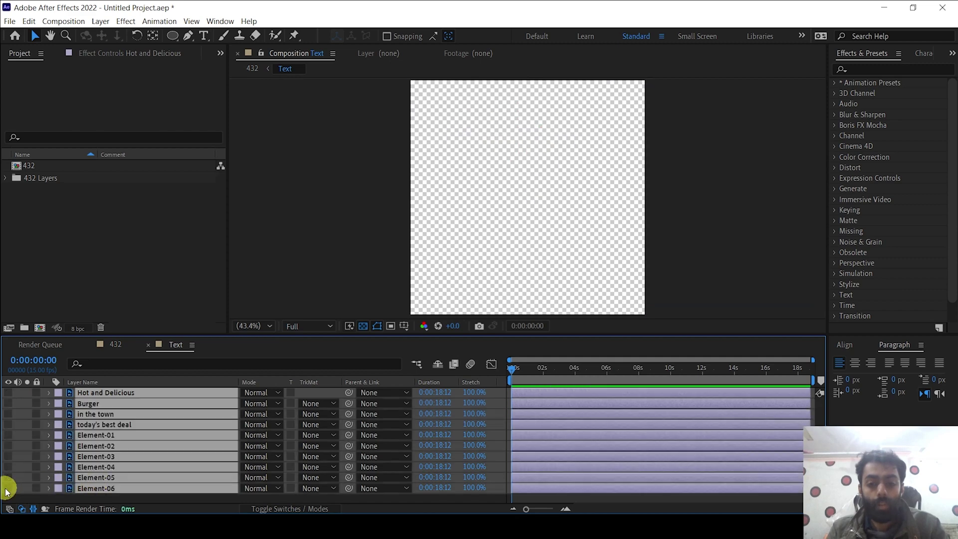
{"action": "left_click", "coordinate": [8, 489]}
Convert the Hot and Delicious, Burger, in the town and today's best deal layers to editable text
{"action": "left_click", "coordinate": [100, 424]}
{"action": "left_click", "coordinate": [100, 392], "text": "shift"}
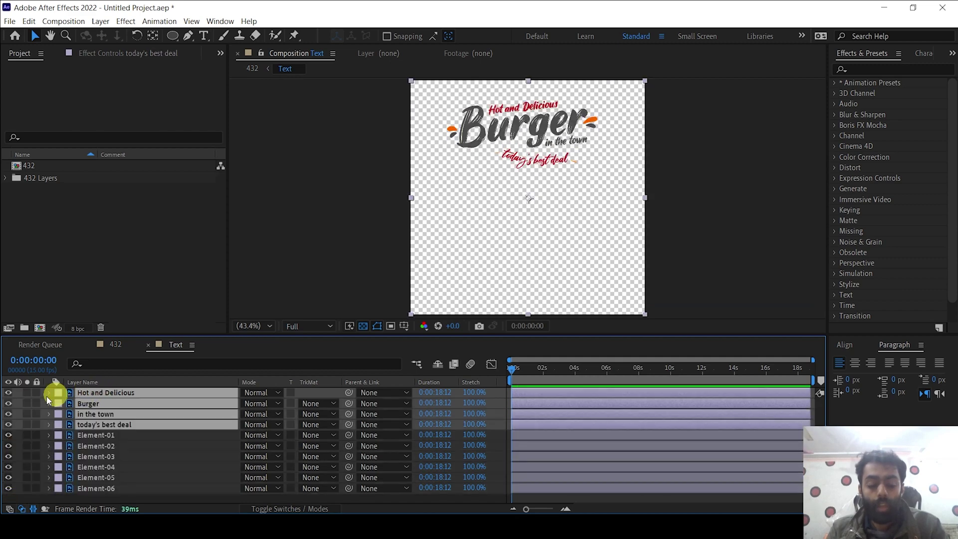
{"action": "left_click", "coordinate": [8, 392]}
{"action": "left_click", "coordinate": [8, 393]}
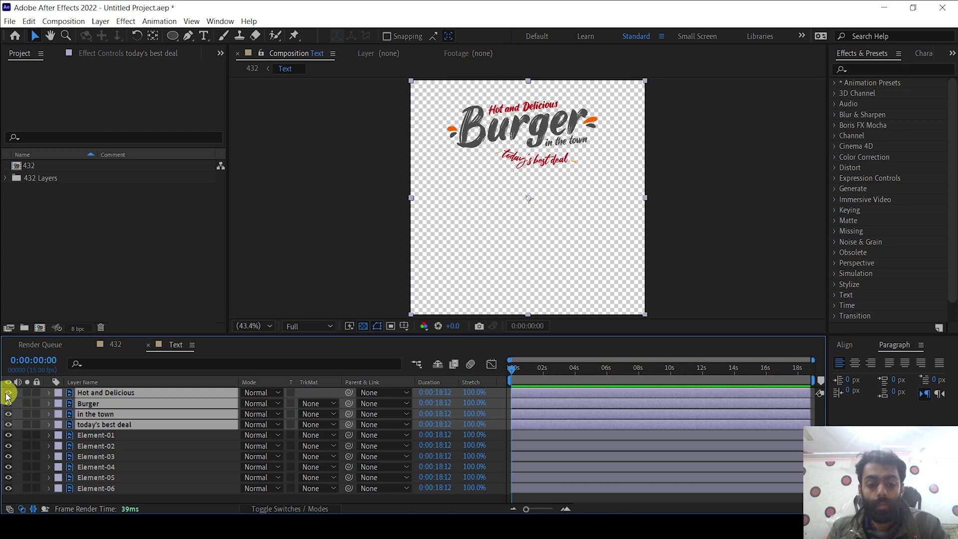
{"action": "right_click", "coordinate": [73, 427]}
{"action": "mouse_move", "coordinate": [133, 338]}
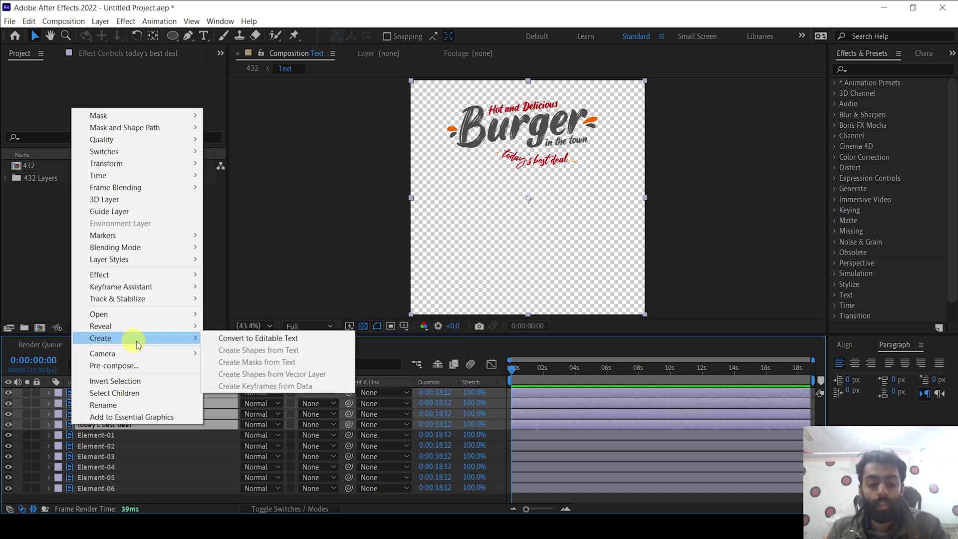
{"action": "left_click", "coordinate": [243, 343]}
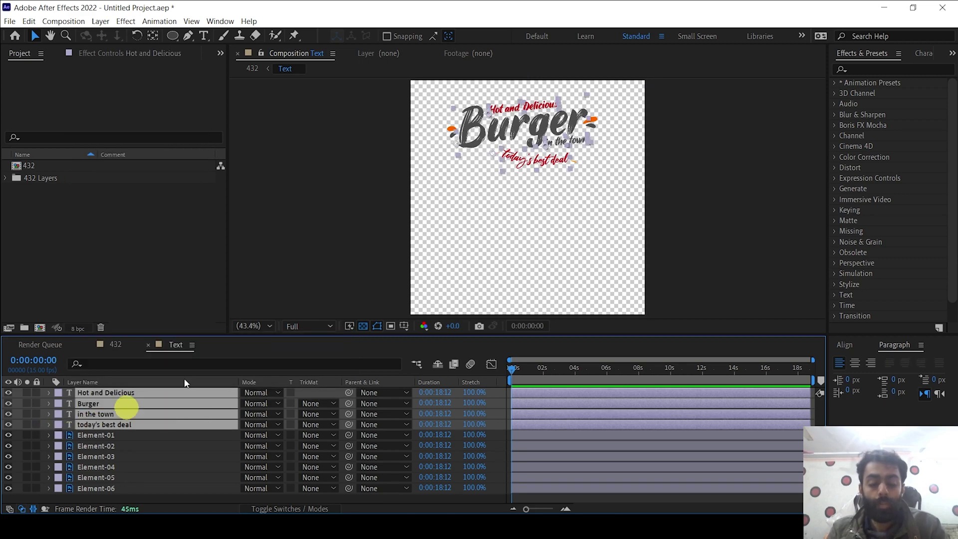
Switch to Chrome to view the Fair Prosper and James Stroker font pages on dafont, and return to After Effects
{"action": "mouse_move", "coordinate": [472, 511]}
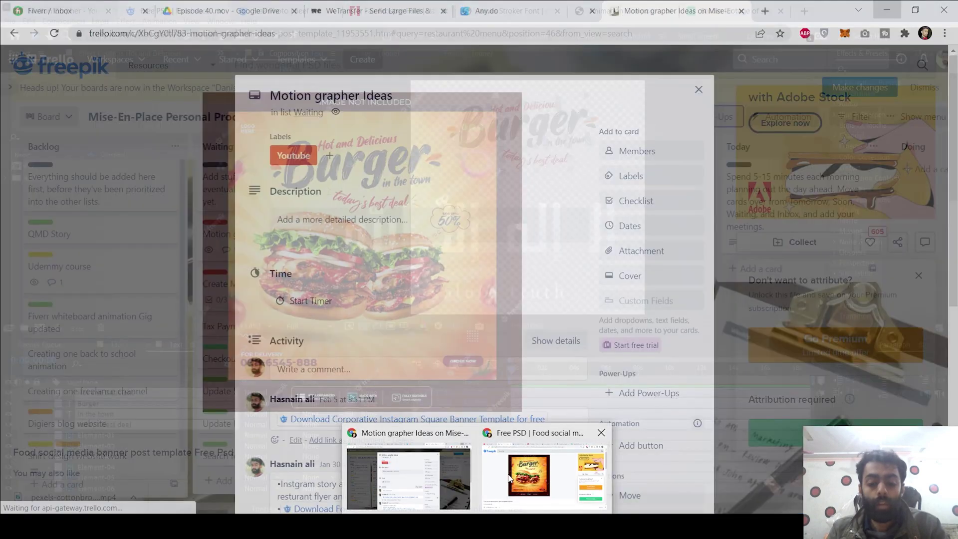
{"action": "left_click", "coordinate": [544, 477]}
{"action": "left_click", "coordinate": [391, 11]}
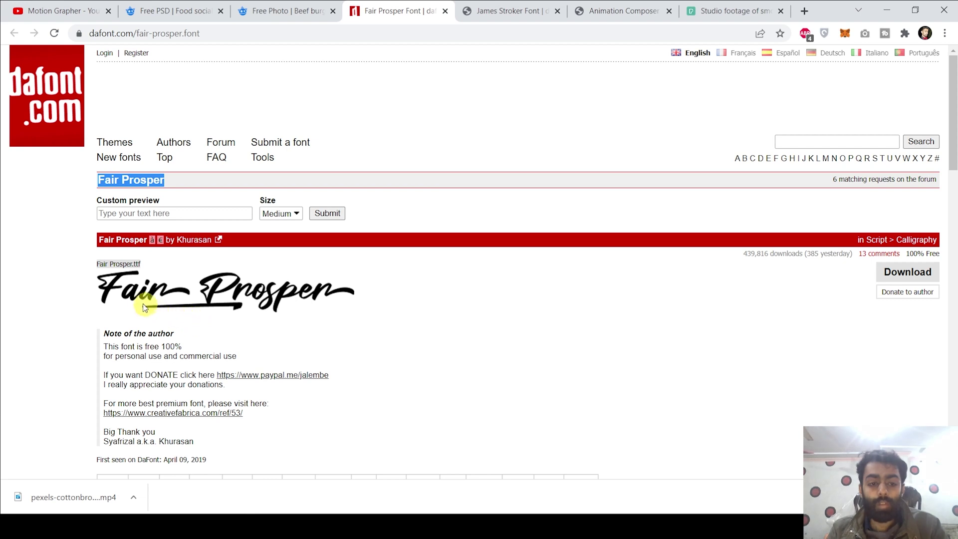
{"action": "left_click", "coordinate": [514, 11]}
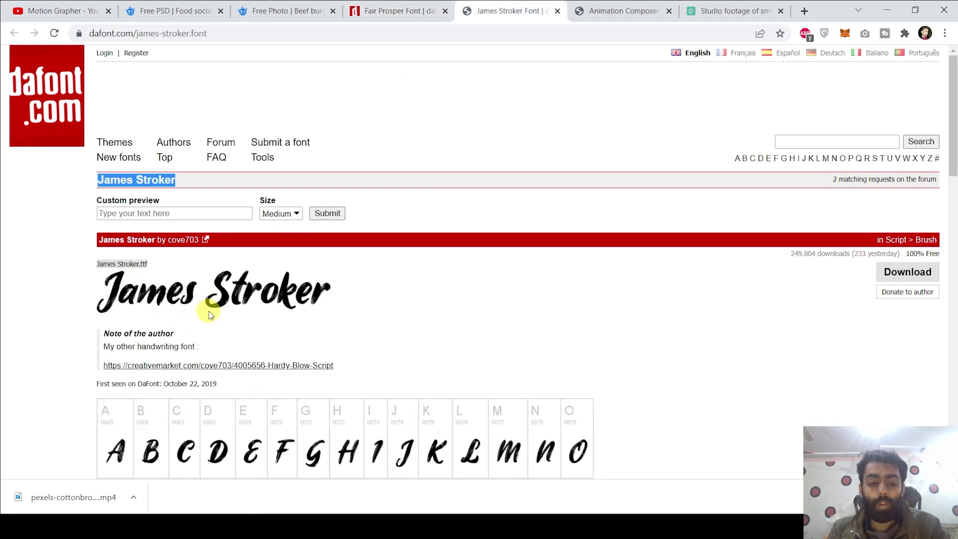
{"action": "key", "text": "alt+Tab"}
Trace the strokes of the letter B with an open Pen tool mask path on the Burger text layer
{"action": "scroll", "coordinate": [460, 183], "scroll_direction": "up", "scroll_amount": 2}
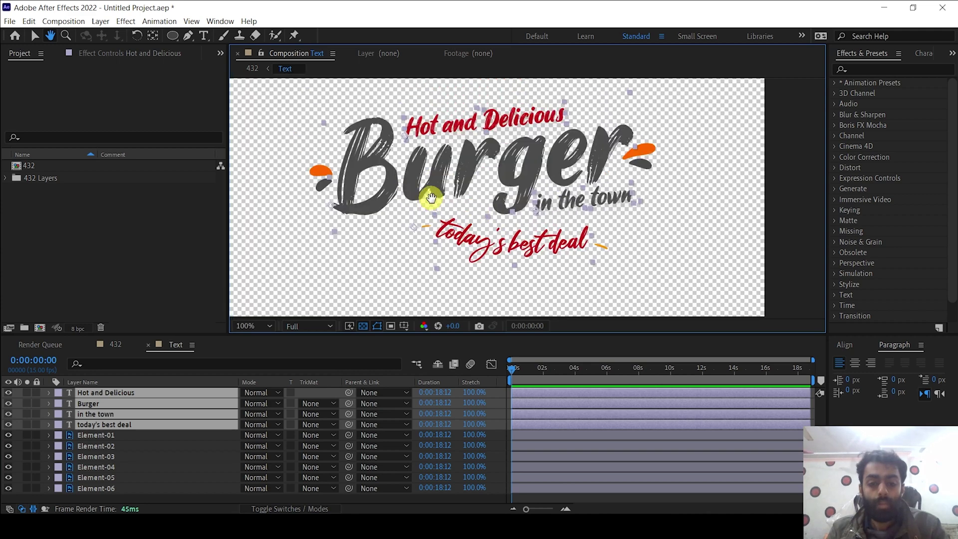
{"action": "left_click", "coordinate": [92, 403]}
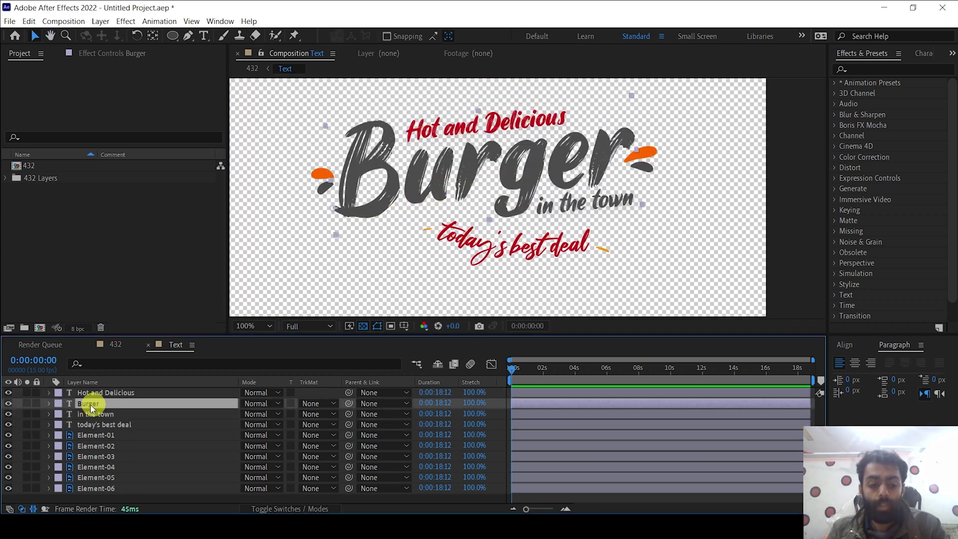
{"action": "left_click", "coordinate": [8, 406]}
{"action": "left_click", "coordinate": [8, 405]}
{"action": "left_click", "coordinate": [187, 36]}
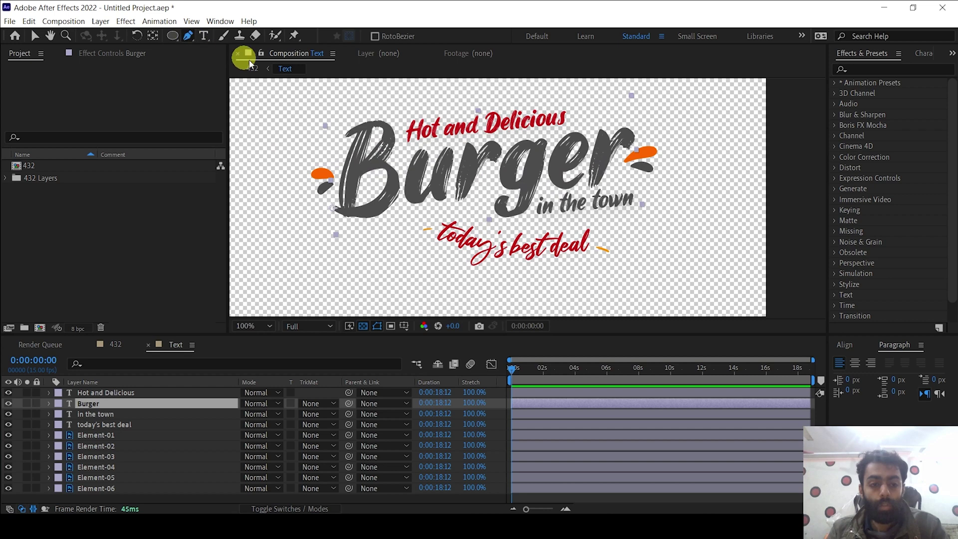
{"action": "left_click", "coordinate": [365, 125]}
{"action": "left_click", "coordinate": [346, 134]}
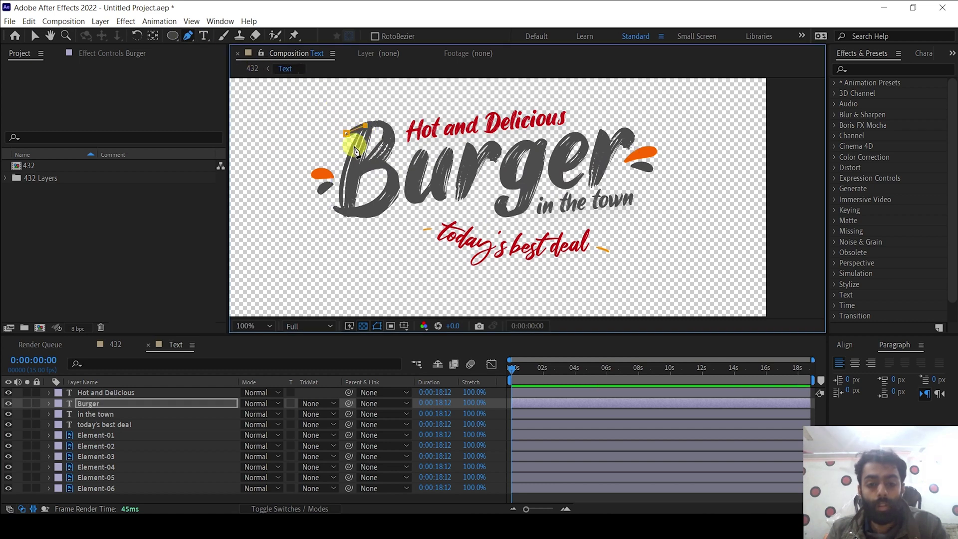
{"action": "left_click", "coordinate": [352, 168]}
{"action": "left_click", "coordinate": [347, 216]}
{"action": "left_click", "coordinate": [382, 205]}
{"action": "left_click", "coordinate": [392, 176]}
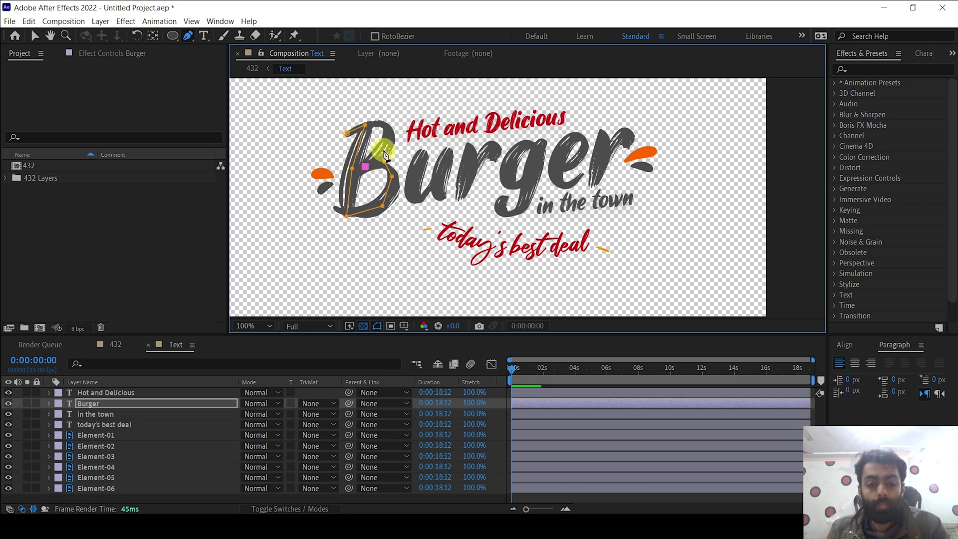
{"action": "left_click", "coordinate": [384, 163]}
{"action": "left_click", "coordinate": [365, 169]}
{"action": "left_click", "coordinate": [387, 146]}
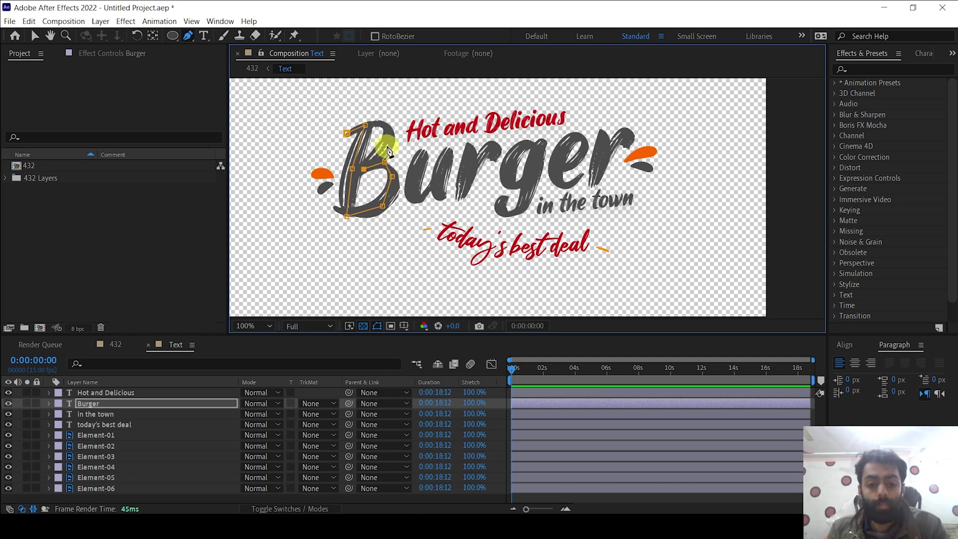
{"action": "left_click", "coordinate": [390, 127]}
{"action": "left_click", "coordinate": [417, 158]}
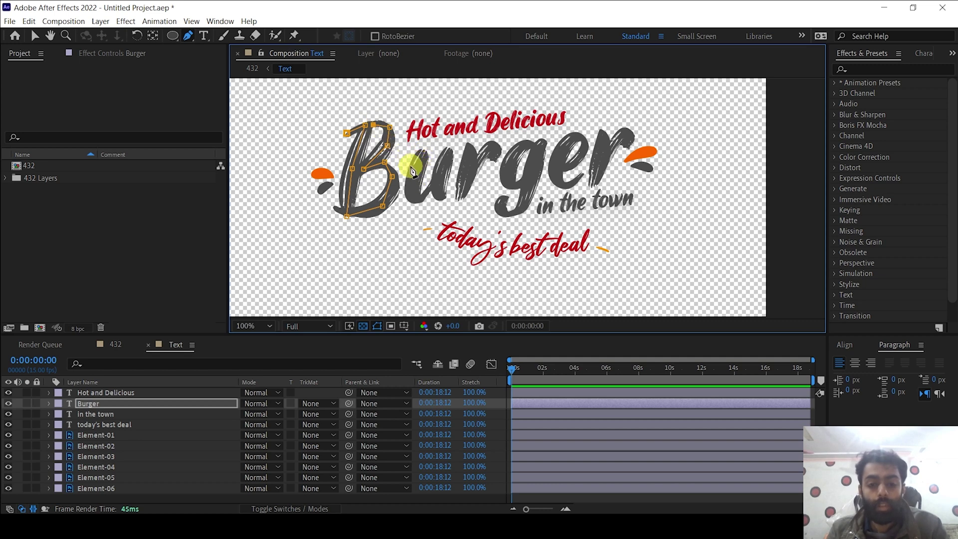
Trace the letter u with a separate open mask path on the Burger text layer
{"action": "left_click", "coordinate": [175, 403]}
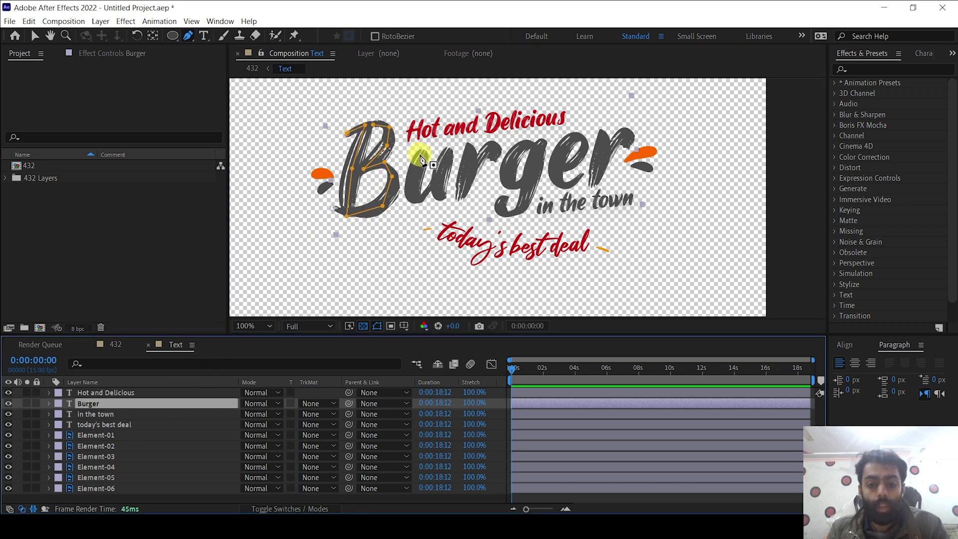
{"action": "left_click_drag", "start_coordinate": [421, 155], "coordinate": [413, 199]}
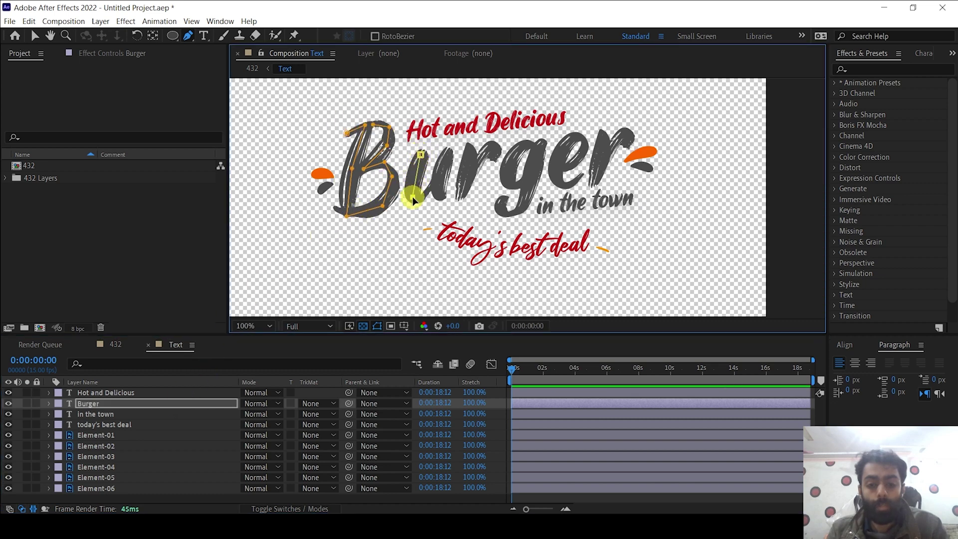
{"action": "left_click", "coordinate": [428, 191]}
{"action": "left_click", "coordinate": [446, 153]}
Trace the letter r with its own open mask path on the Burger text layer
{"action": "left_click", "coordinate": [221, 403]}
{"action": "left_click", "coordinate": [469, 147]}
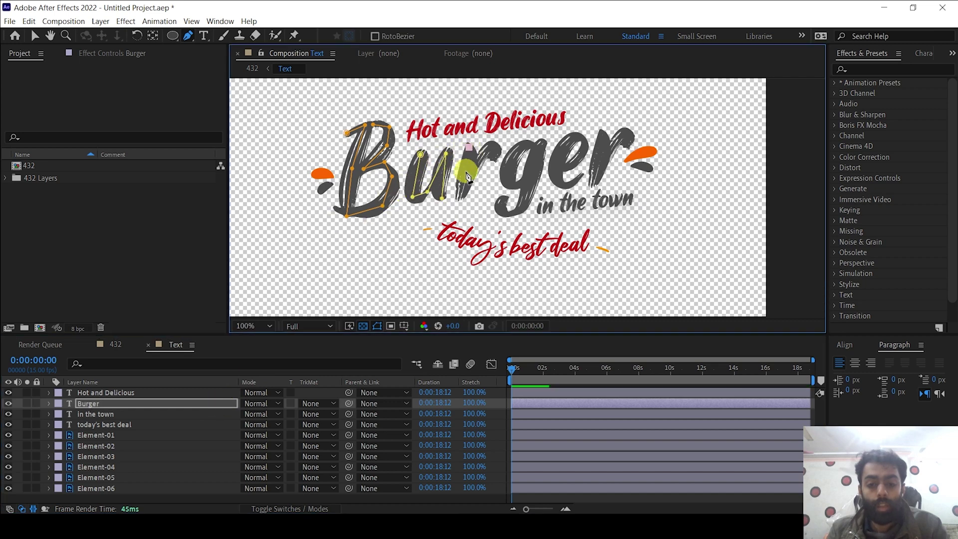
{"action": "left_click", "coordinate": [460, 193]}
{"action": "left_click", "coordinate": [492, 149]}
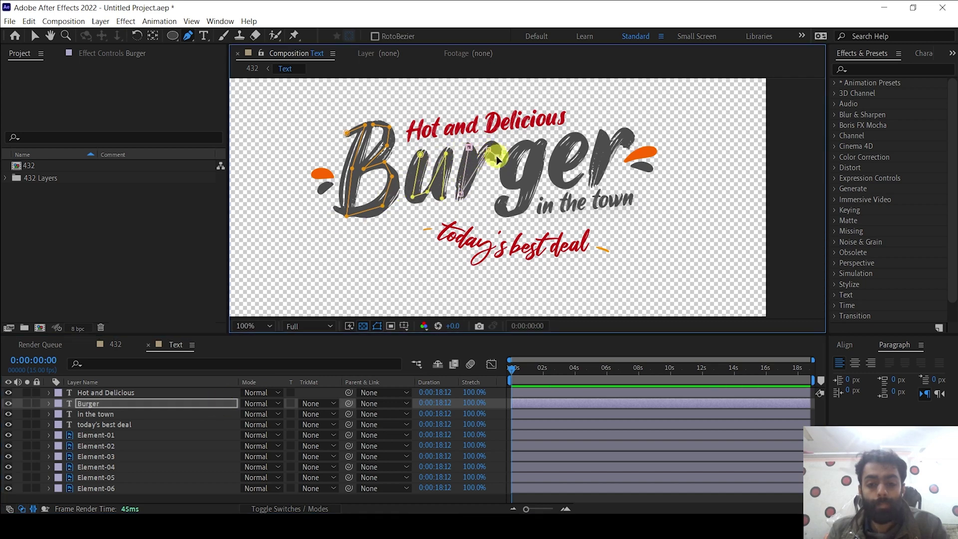
Trace the letter g with its own open mask path on the Burger text layer
{"action": "left_click", "coordinate": [180, 406]}
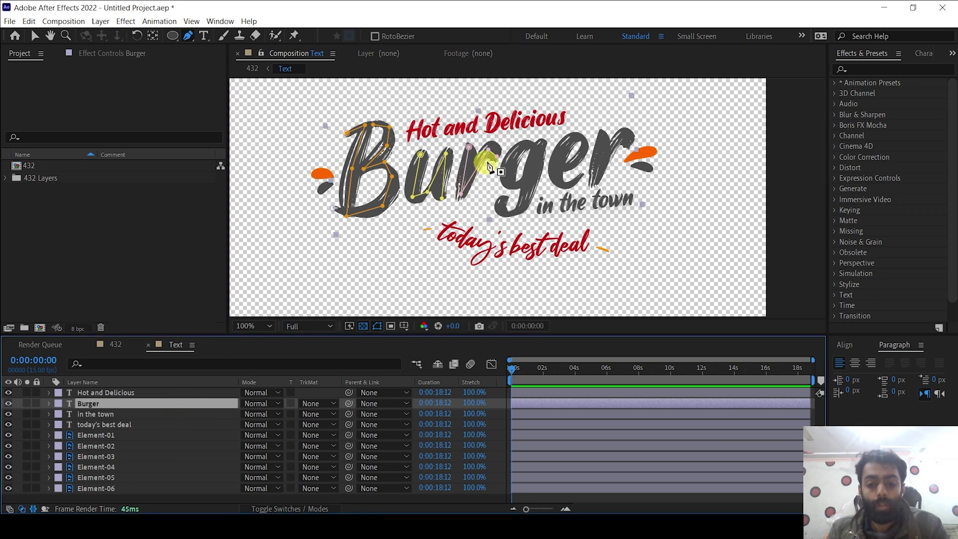
{"action": "left_click", "coordinate": [526, 144]}
{"action": "left_click", "coordinate": [510, 170]}
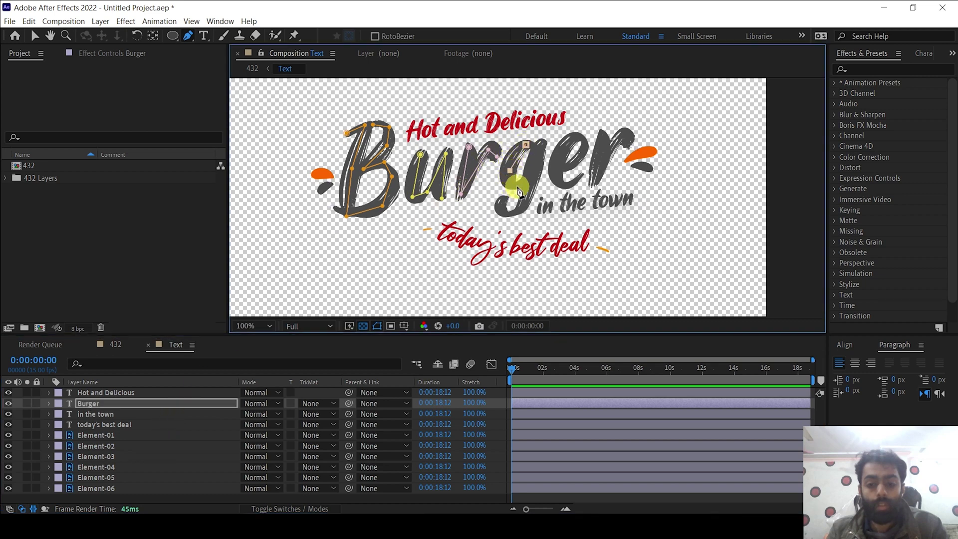
{"action": "left_click", "coordinate": [541, 146]}
{"action": "left_click", "coordinate": [530, 203]}
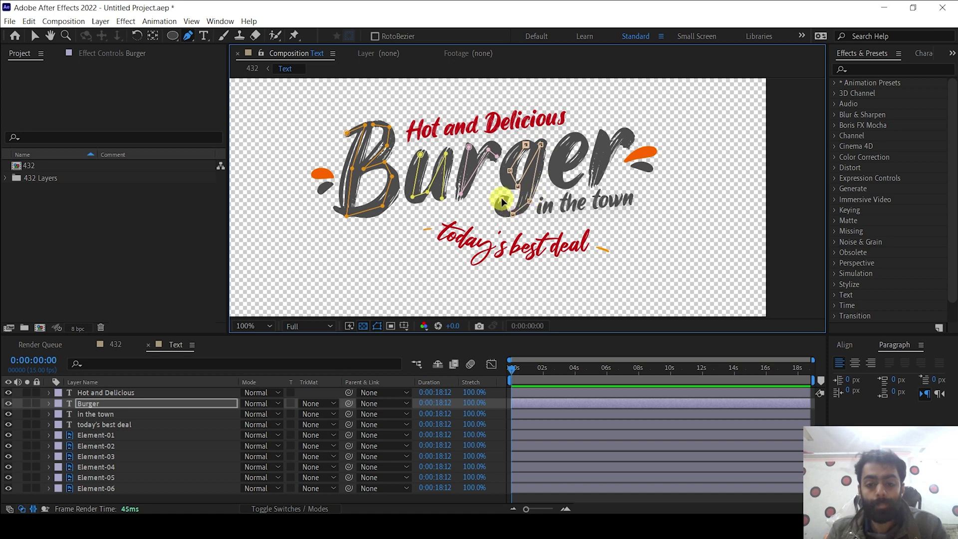
{"action": "left_click", "coordinate": [515, 204]}
{"action": "left_click", "coordinate": [503, 209]}
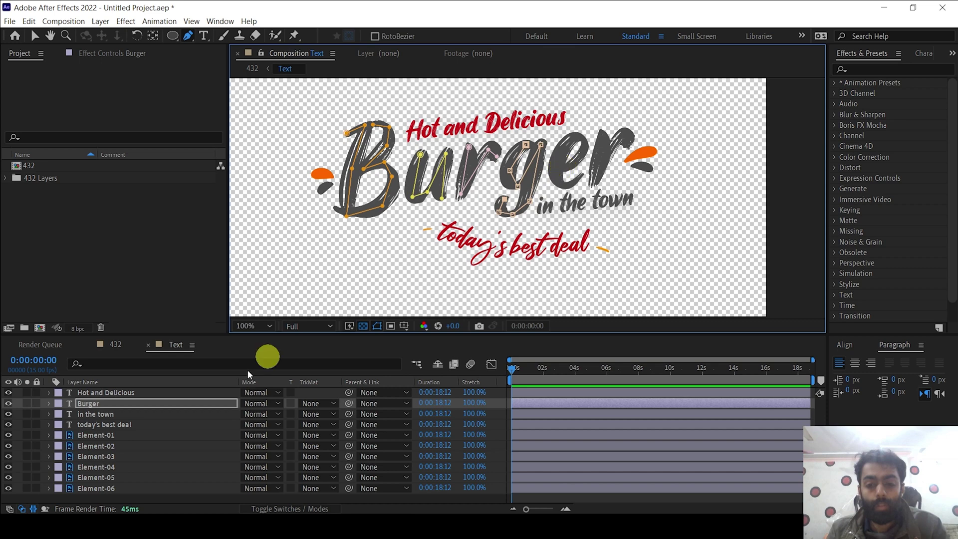
Trace the letter e and the final r with separate open mask paths on the Burger text layer
{"action": "left_click", "coordinate": [569, 167]}
{"action": "left_click", "coordinate": [582, 135]}
{"action": "left_click", "coordinate": [585, 148]}
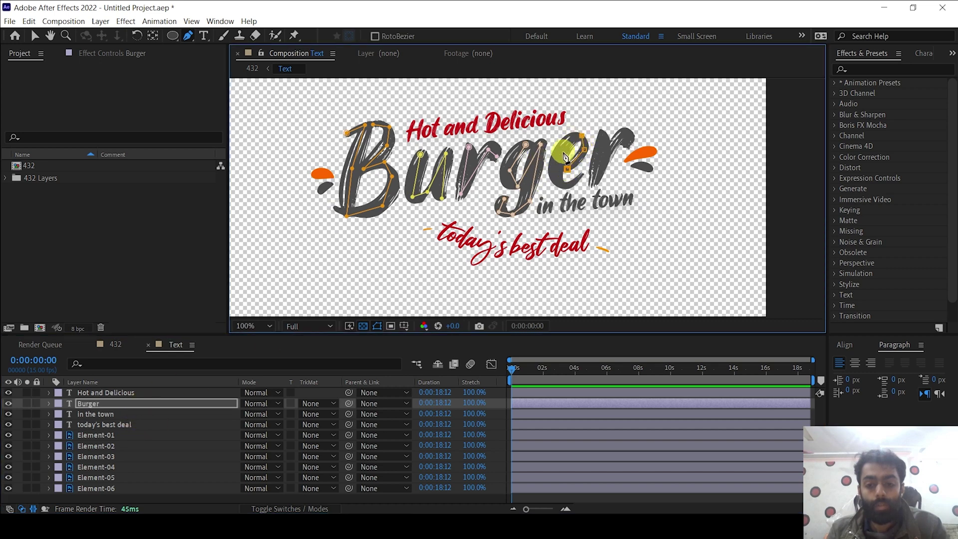
{"action": "left_click", "coordinate": [567, 141]}
{"action": "left_click", "coordinate": [577, 177]}
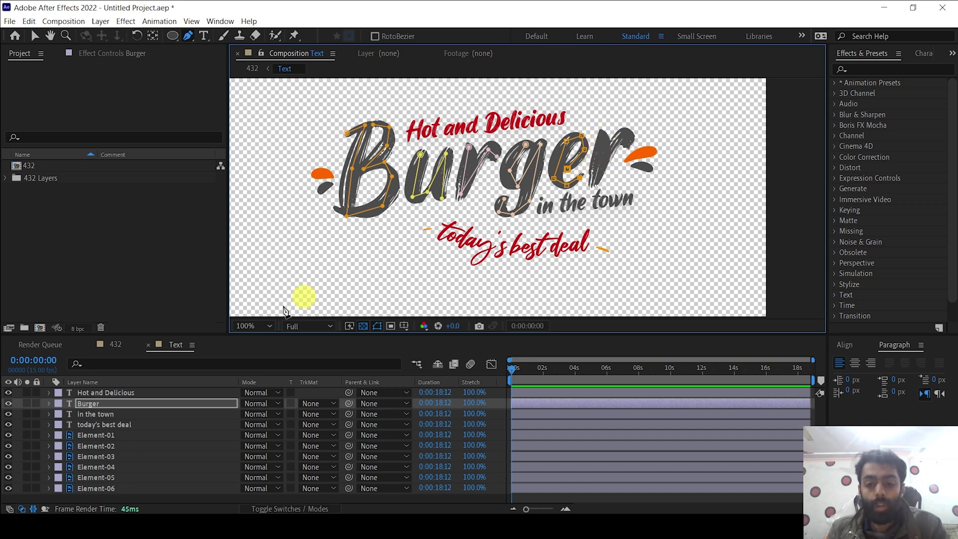
{"action": "left_click", "coordinate": [177, 405]}
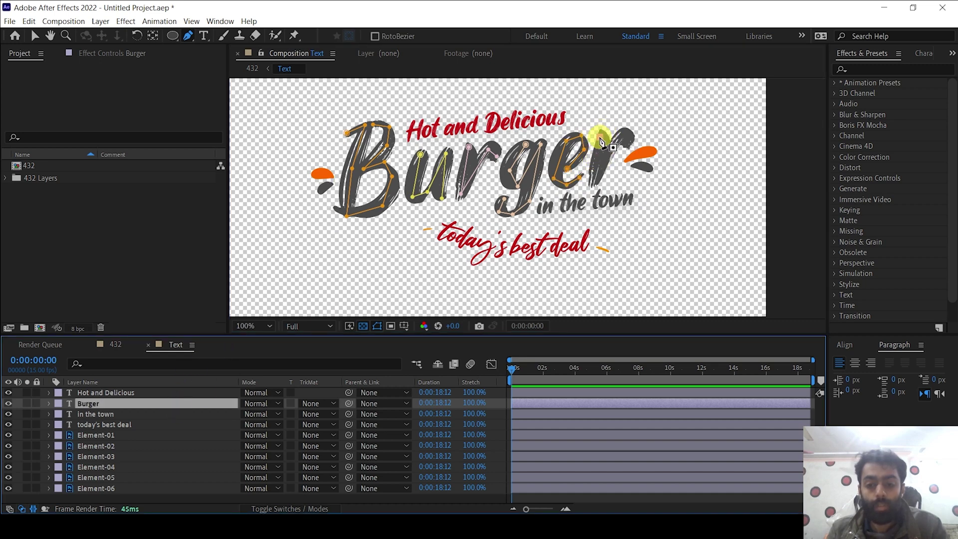
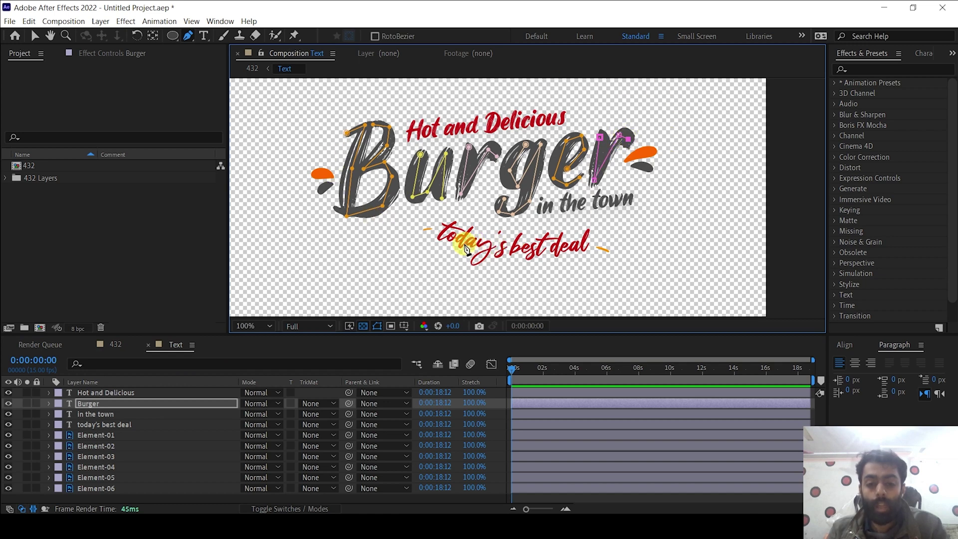
Find the Stroke effect under Generate and apply it to the Burger text layer
{"action": "left_click", "coordinate": [856, 69]}
{"action": "type", "text": "s"}
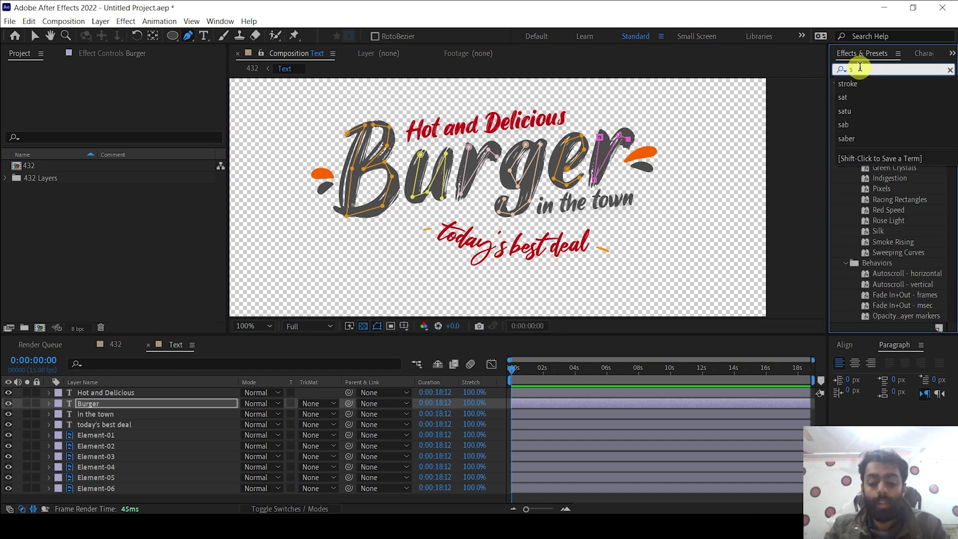
{"action": "type", "text": "t"}
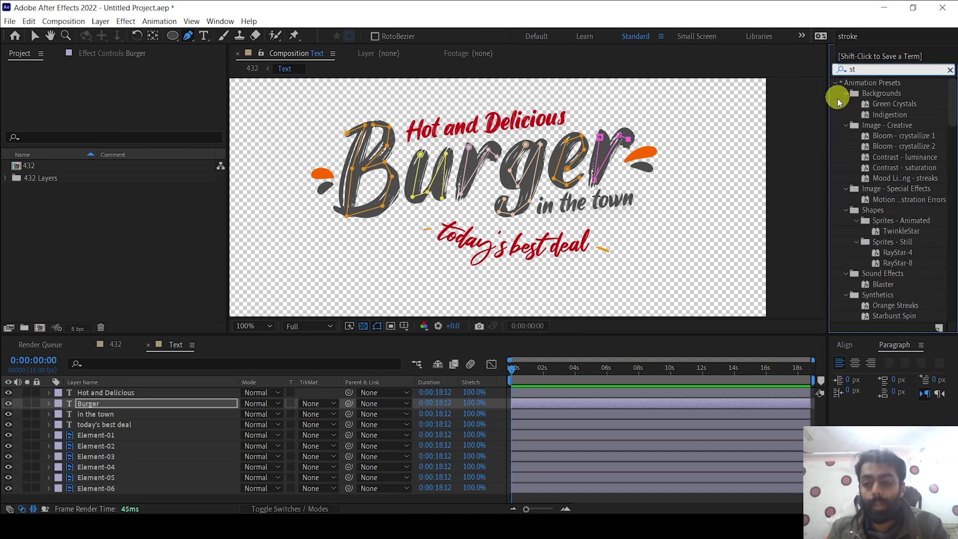
{"action": "type", "text": "roke"}
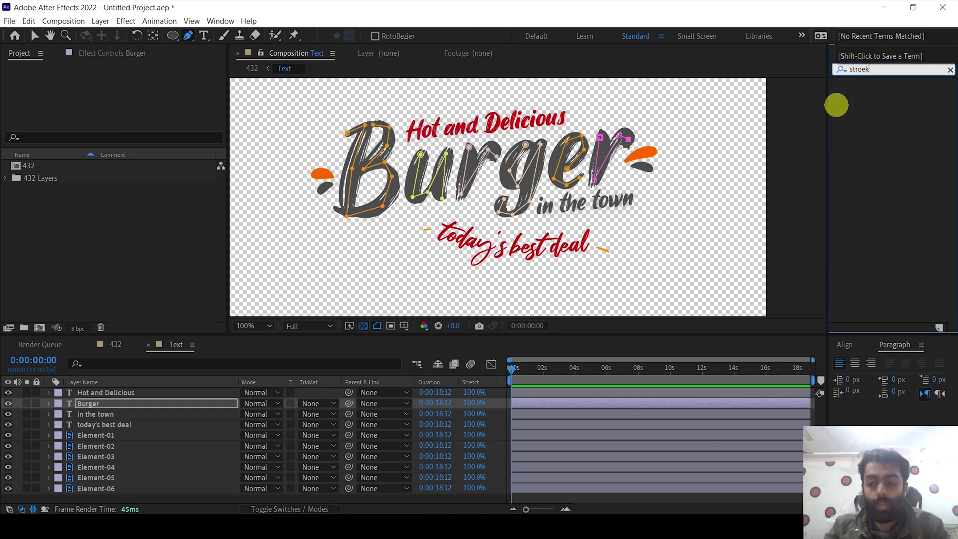
{"action": "mouse_move", "coordinate": [870, 222]}
{"action": "left_mouse_down"}
{"action": "mouse_move", "coordinate": [396, 338]}
{"action": "mouse_move", "coordinate": [85, 396]}
{"action": "mouse_move", "coordinate": [86, 410]}
{"action": "left_mouse_up"}
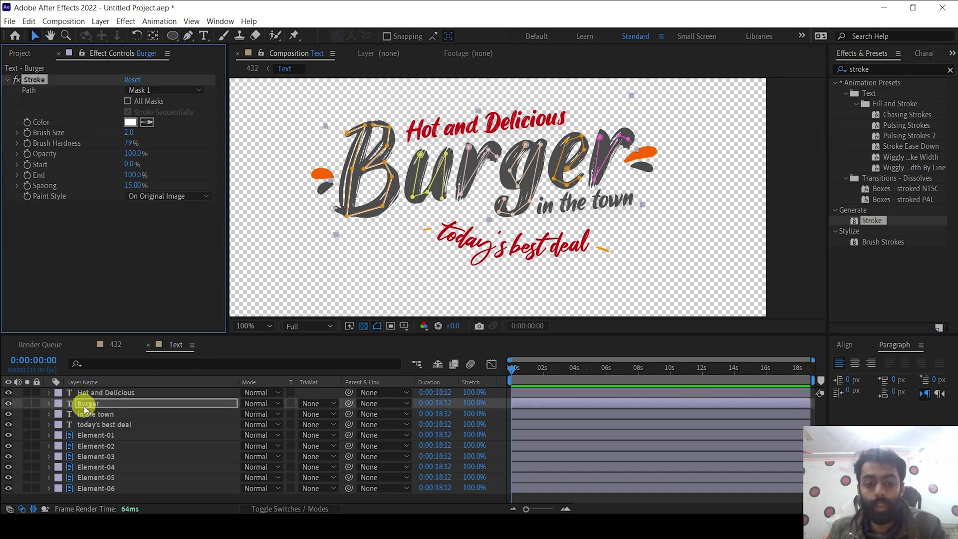
Set the Stroke brush size to 19.1, apply it to all masks, and set the paint style to Reveal Original Image
{"action": "left_click_drag", "start_coordinate": [128, 132], "coordinate": [234, 133]}
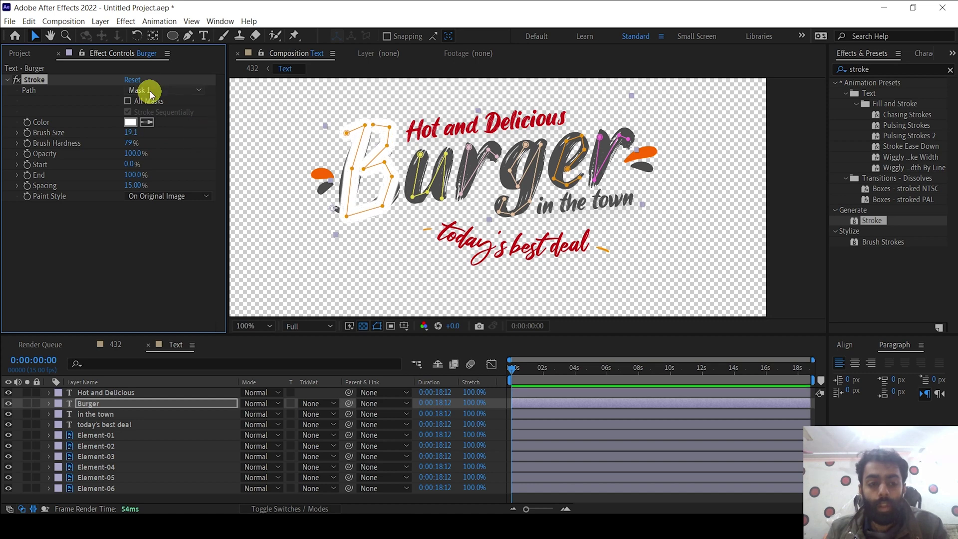
{"action": "left_click", "coordinate": [127, 101]}
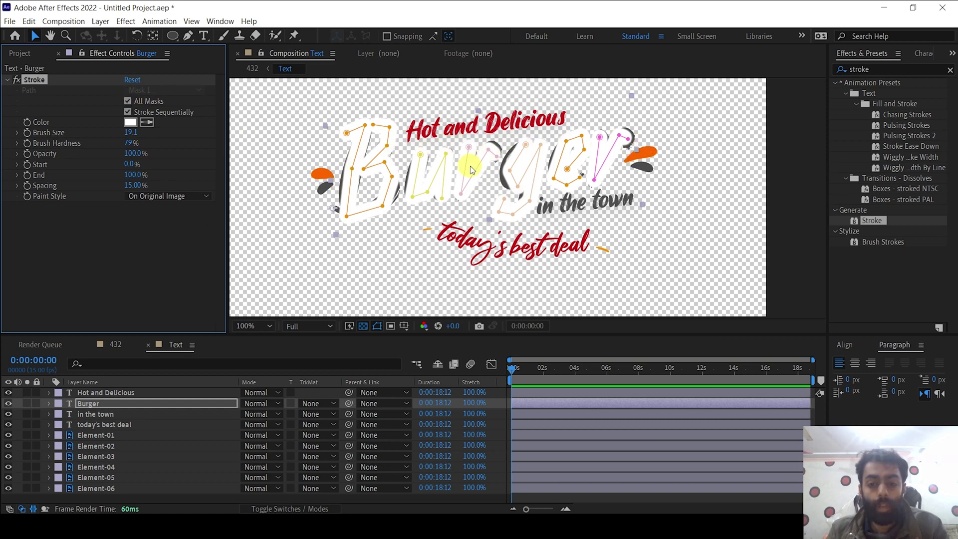
{"action": "left_click", "coordinate": [148, 198]}
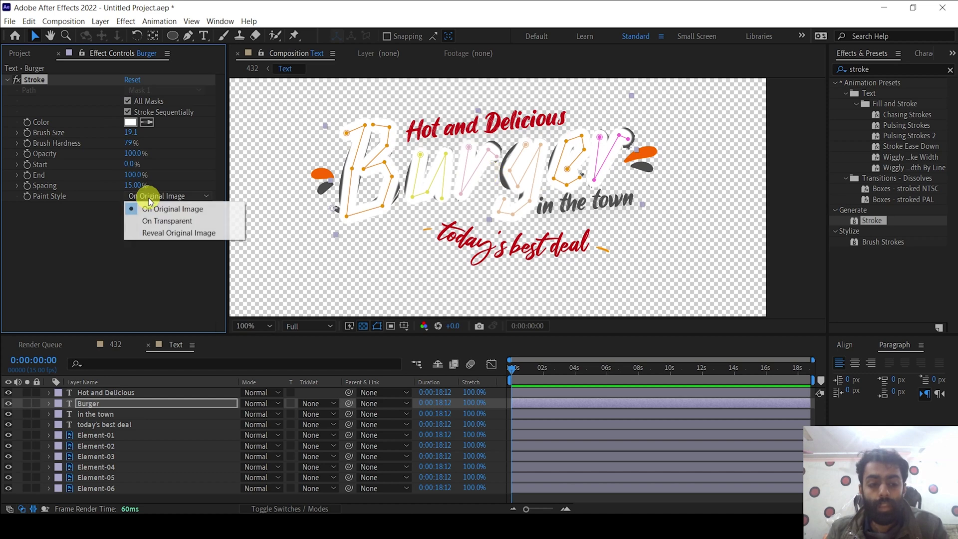
{"action": "left_click", "coordinate": [156, 234]}
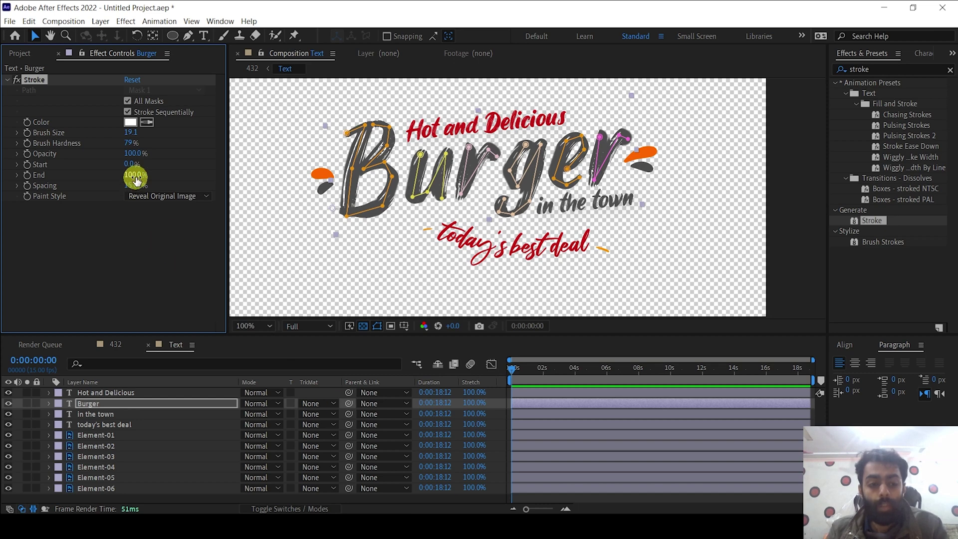
Keyframe the Stroke's End from 0% at the composition start to 100% at 0:00:01:05, and preview the reveal
{"action": "mouse_move", "coordinate": [132, 174]}
{"action": "left_mouse_down"}
{"action": "mouse_move", "coordinate": [40, 185]}
{"action": "mouse_move", "coordinate": [133, 188]}
{"action": "mouse_move", "coordinate": [43, 189]}
{"action": "mouse_move", "coordinate": [120, 182]}
{"action": "left_mouse_up"}
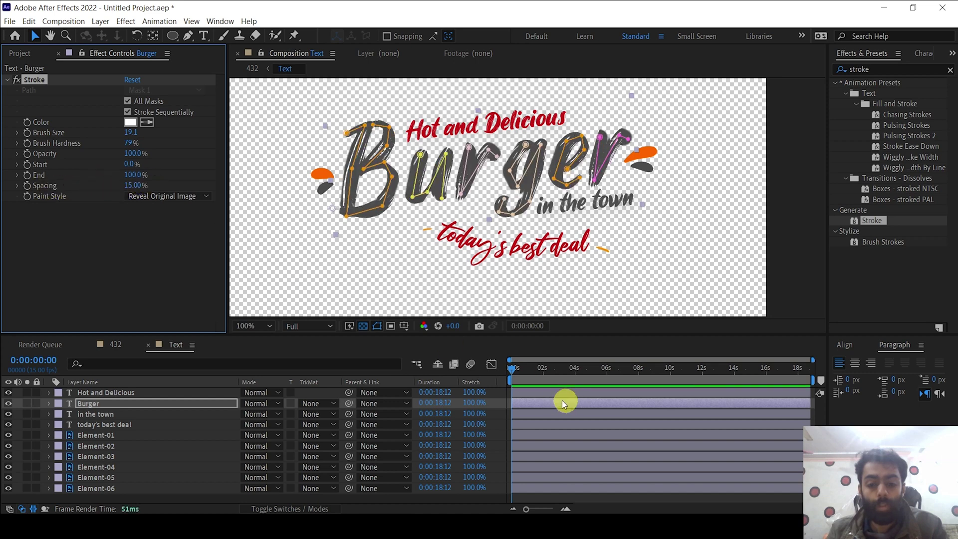
{"action": "left_click", "coordinate": [510, 372]}
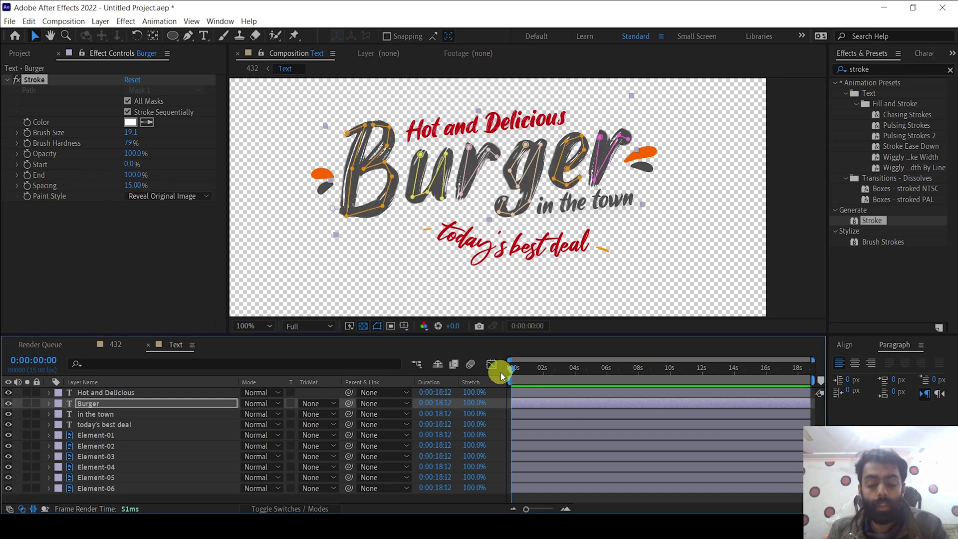
{"action": "mouse_move", "coordinate": [129, 176]}
{"action": "left_mouse_down"}
{"action": "mouse_move", "coordinate": [22, 176]}
{"action": "mouse_move", "coordinate": [28, 180]}
{"action": "left_mouse_up"}
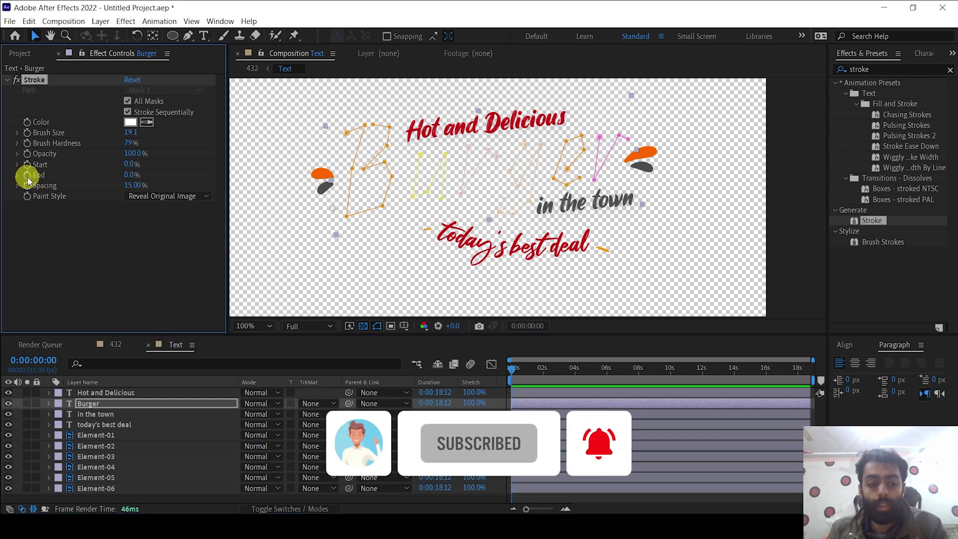
{"action": "left_click", "coordinate": [27, 175]}
{"action": "left_click", "coordinate": [566, 509]}
{"action": "left_click_drag", "start_coordinate": [509, 369], "coordinate": [598, 374]}
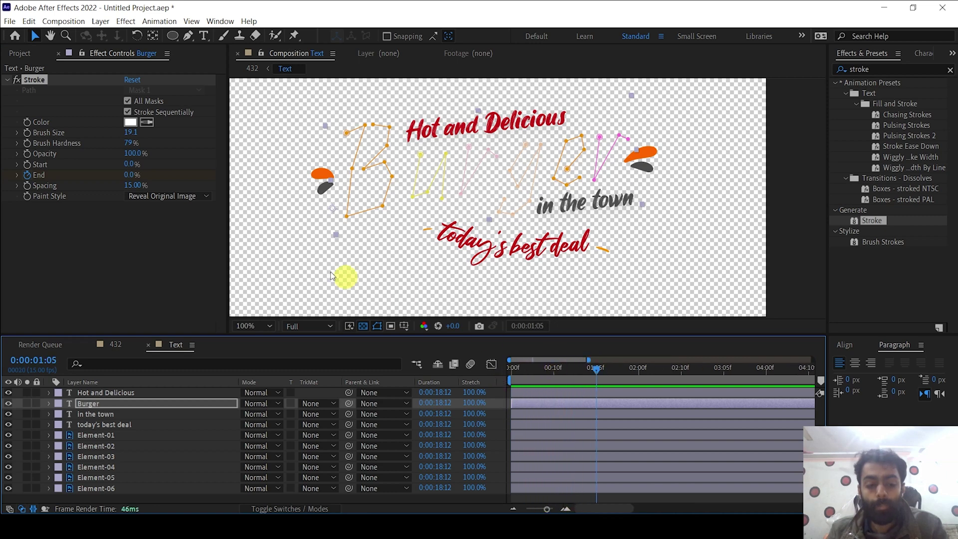
{"action": "left_click_drag", "start_coordinate": [132, 175], "coordinate": [233, 179]}
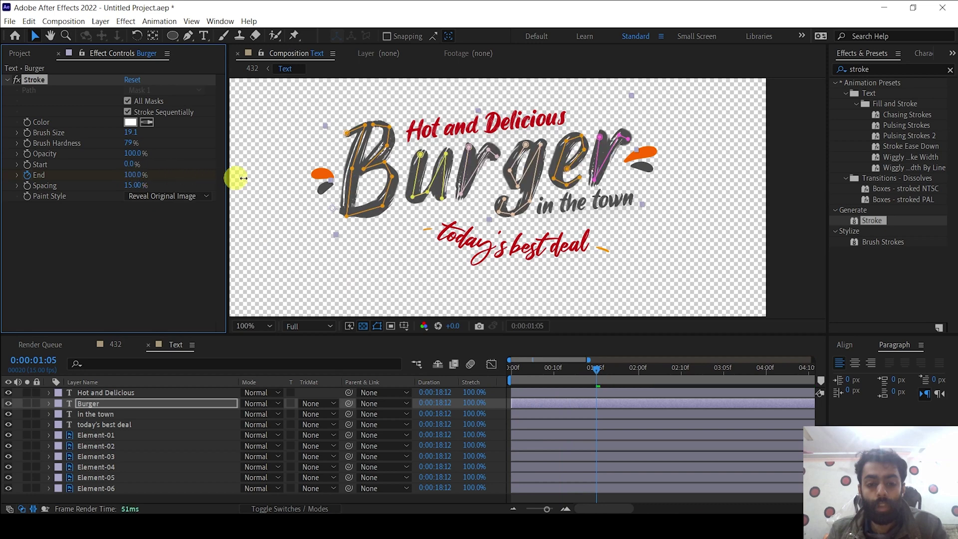
{"action": "key", "text": "space"}
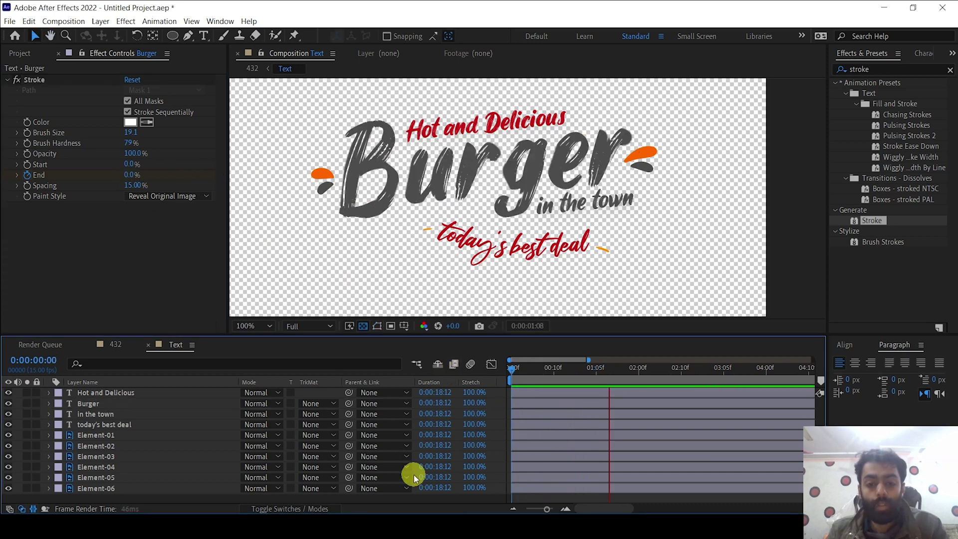
{"action": "key", "text": "space"}
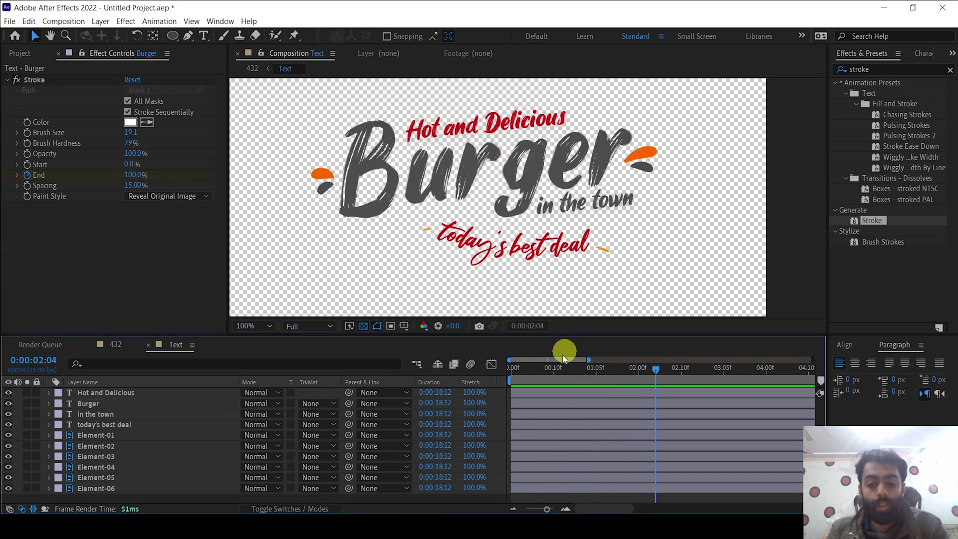
Apply Easy Ease to both End keyframes of the Burger layer's Stroke effect and play the reveal from the start
{"action": "left_click", "coordinate": [189, 403]}
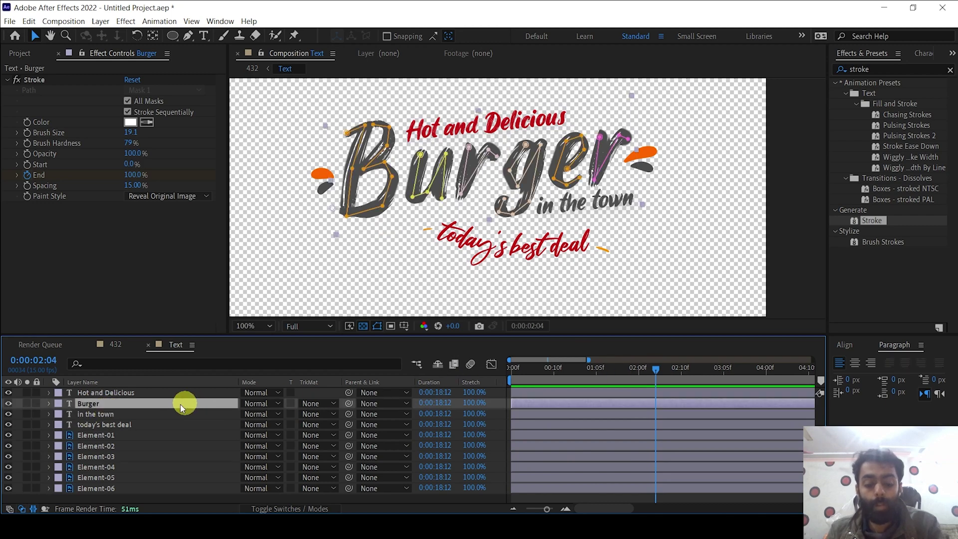
{"action": "key", "text": "u"}
{"action": "mouse_move", "coordinate": [633, 421]}
{"action": "left_mouse_down"}
{"action": "mouse_move", "coordinate": [500, 440]}
{"action": "mouse_move", "coordinate": [507, 436]}
{"action": "left_mouse_up"}
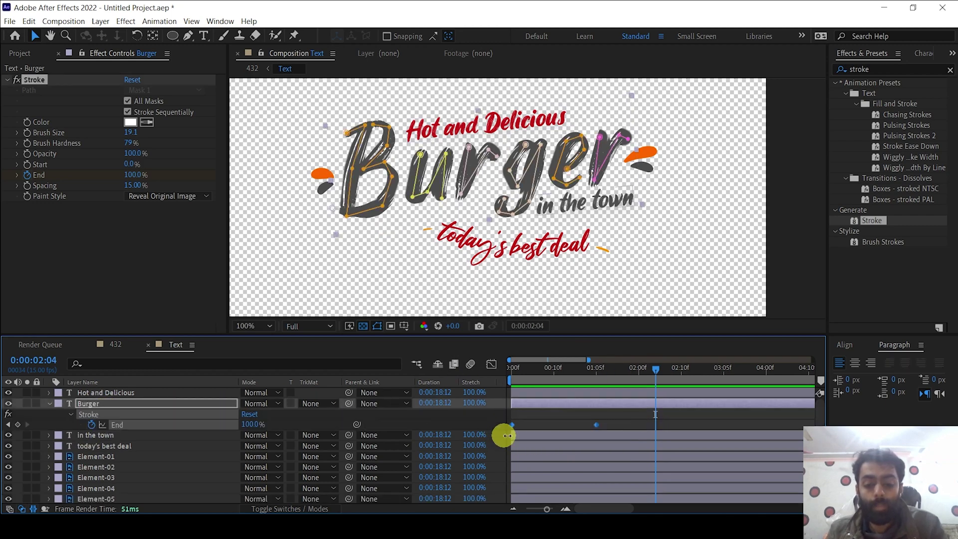
{"action": "right_click", "coordinate": [597, 426]}
{"action": "mouse_move", "coordinate": [649, 418]}
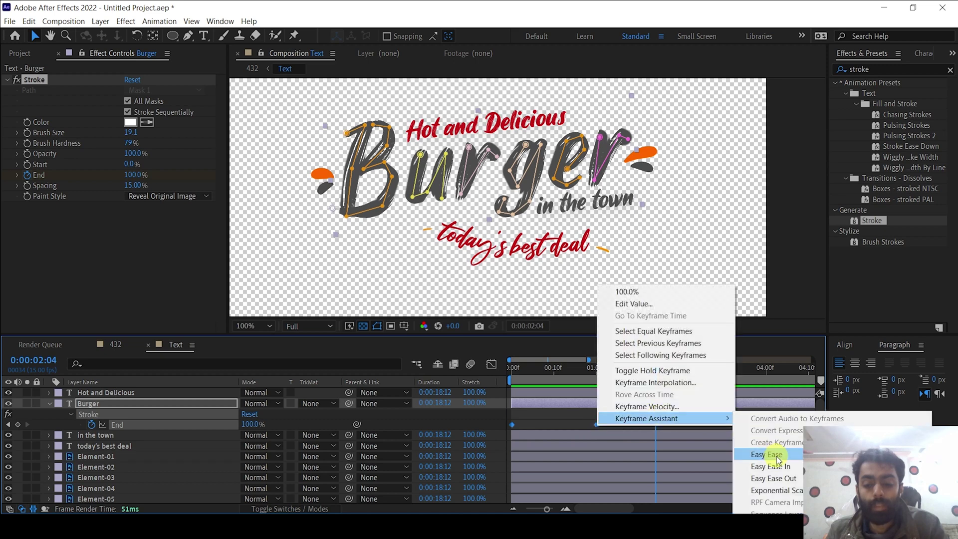
{"action": "left_click", "coordinate": [776, 459]}
{"action": "left_click", "coordinate": [637, 413]}
{"action": "left_click_drag", "start_coordinate": [649, 378], "coordinate": [562, 370]}
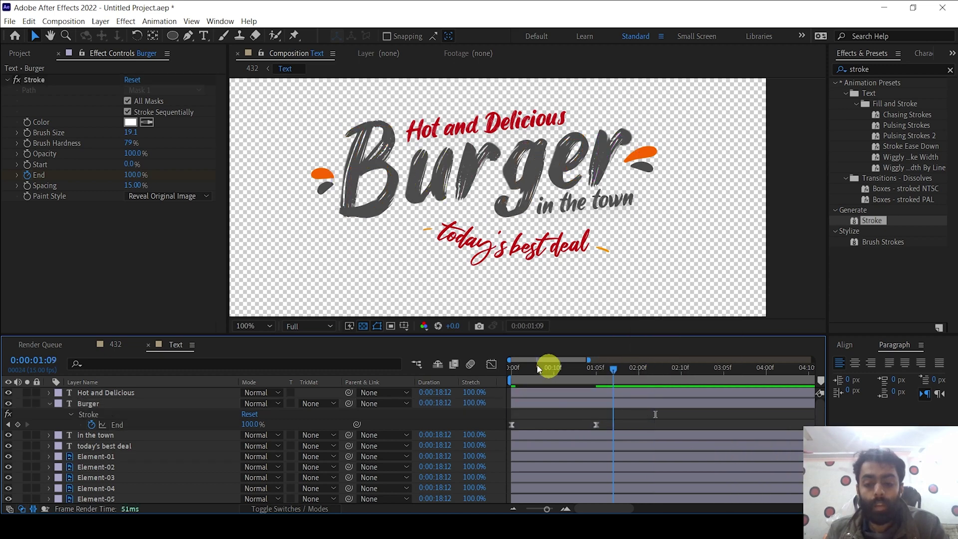
{"action": "key", "text": "Home"}
{"action": "key", "text": "space"}
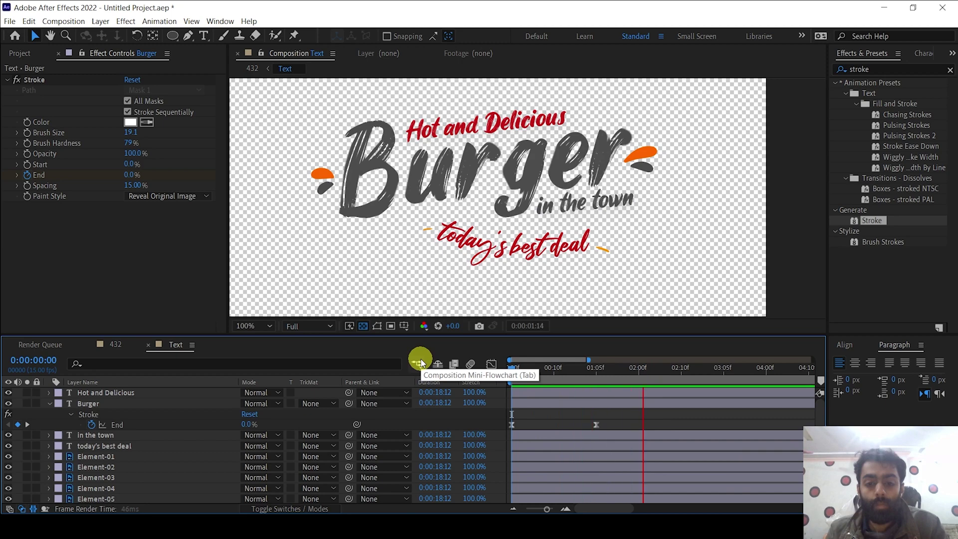
{"action": "key", "text": "space"}
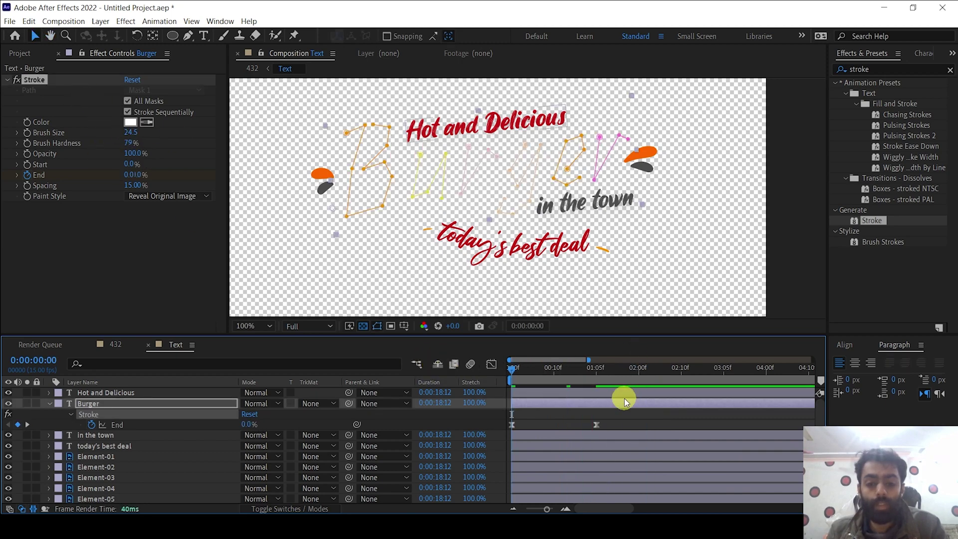
Increase the Stroke brush size to 33.6 and replay the Burger reveal from the start
{"action": "left_click", "coordinate": [639, 418]}
{"action": "key", "text": "space"}
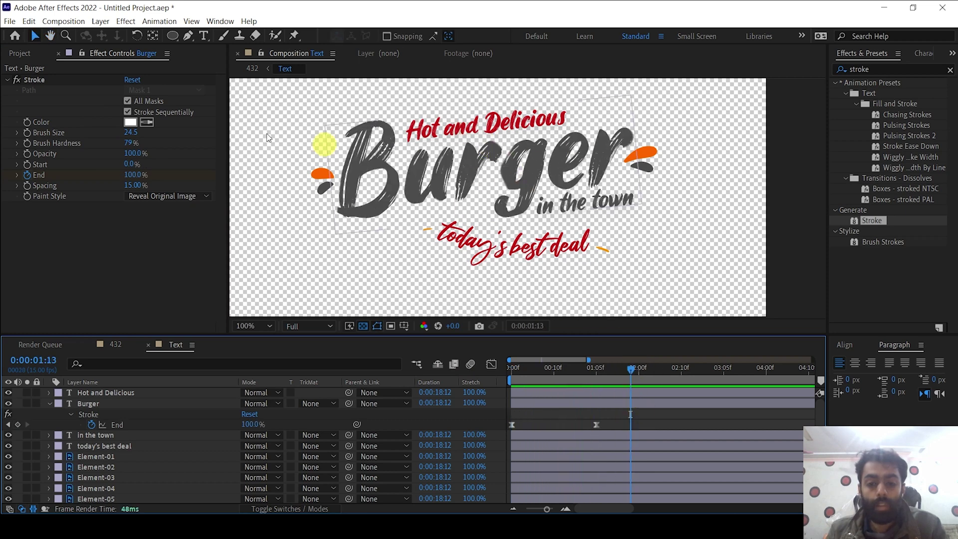
{"action": "left_click_drag", "start_coordinate": [131, 132], "coordinate": [185, 130]}
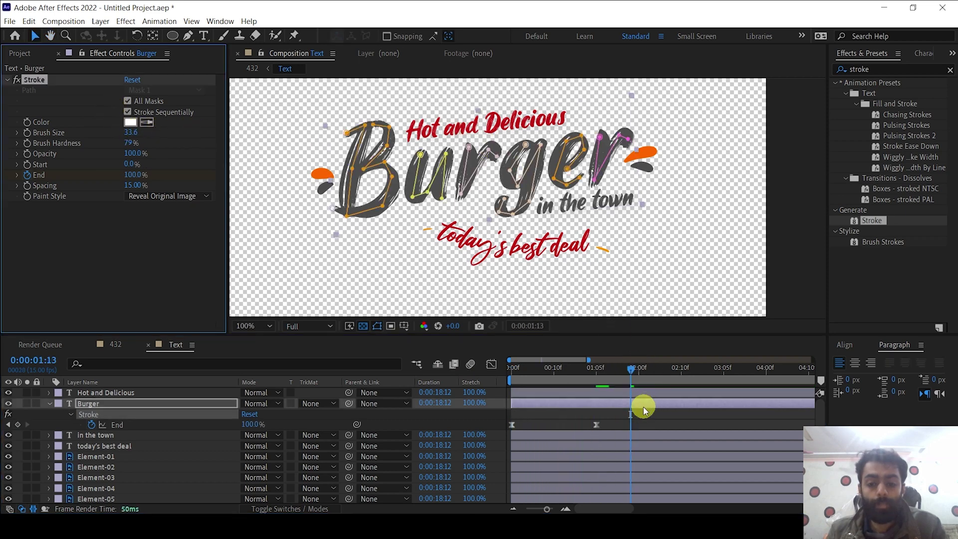
{"action": "left_click_drag", "start_coordinate": [632, 367], "coordinate": [456, 364]}
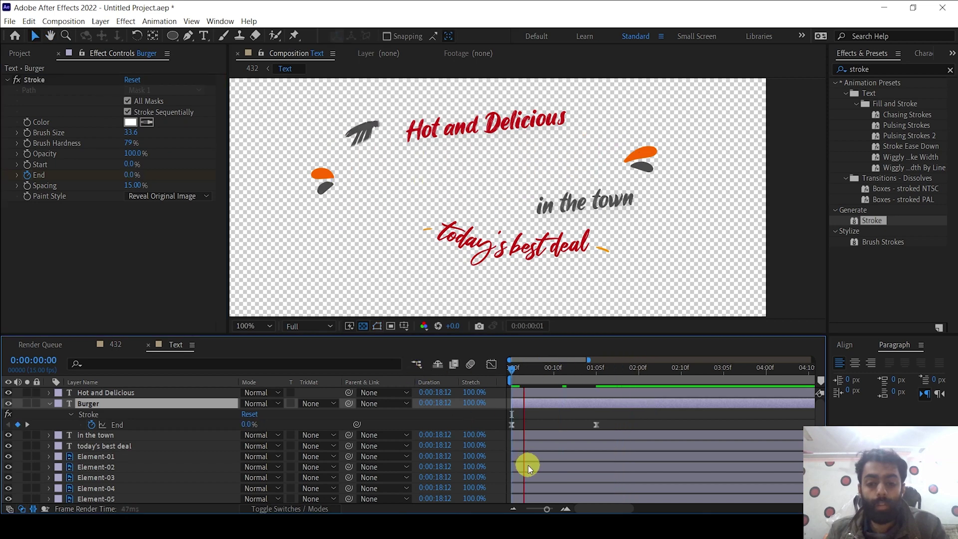
{"action": "key", "text": "space"}
{"action": "left_click", "coordinate": [615, 381]}
{"action": "left_click_drag", "start_coordinate": [623, 370], "coordinate": [51, 407]}
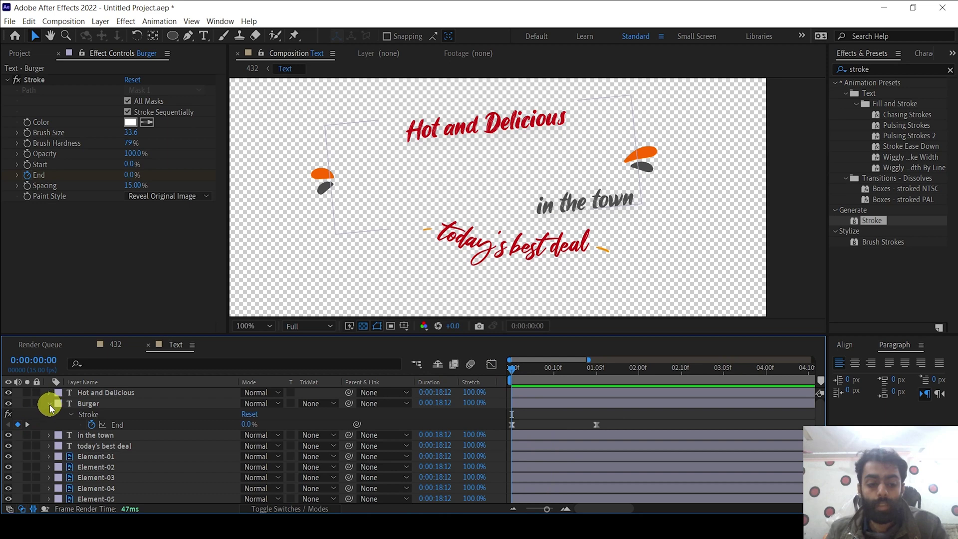
Collapse the Burger layer's properties and view the Animation Composer 3 plugin page in the browser before returning to After Effects
{"action": "left_click", "coordinate": [49, 404]}
{"action": "left_click", "coordinate": [101, 424]}
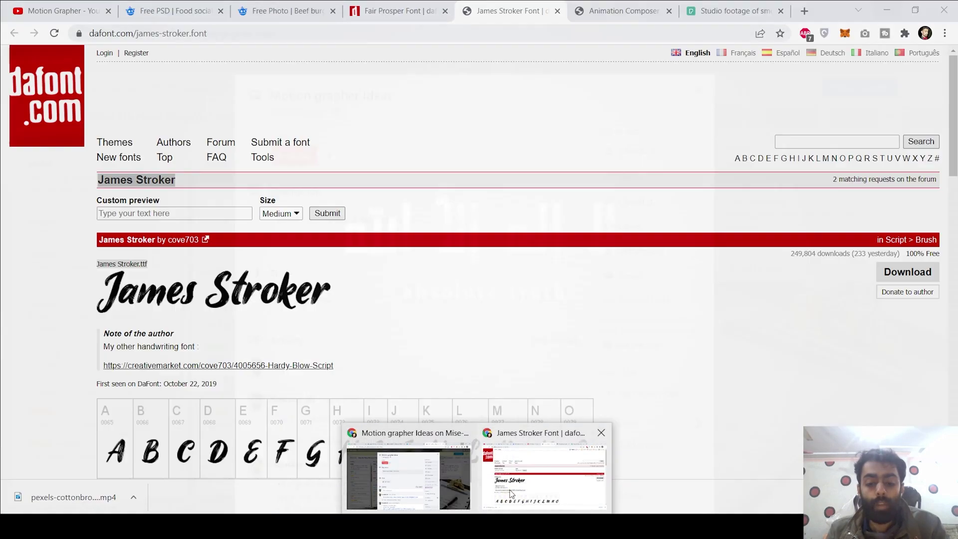
{"action": "left_click", "coordinate": [511, 502]}
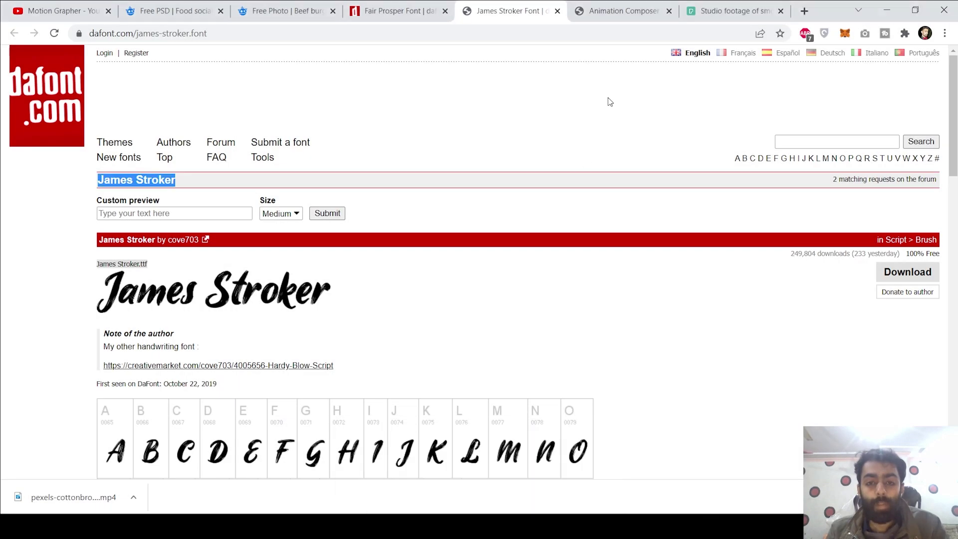
{"action": "left_click", "coordinate": [621, 11]}
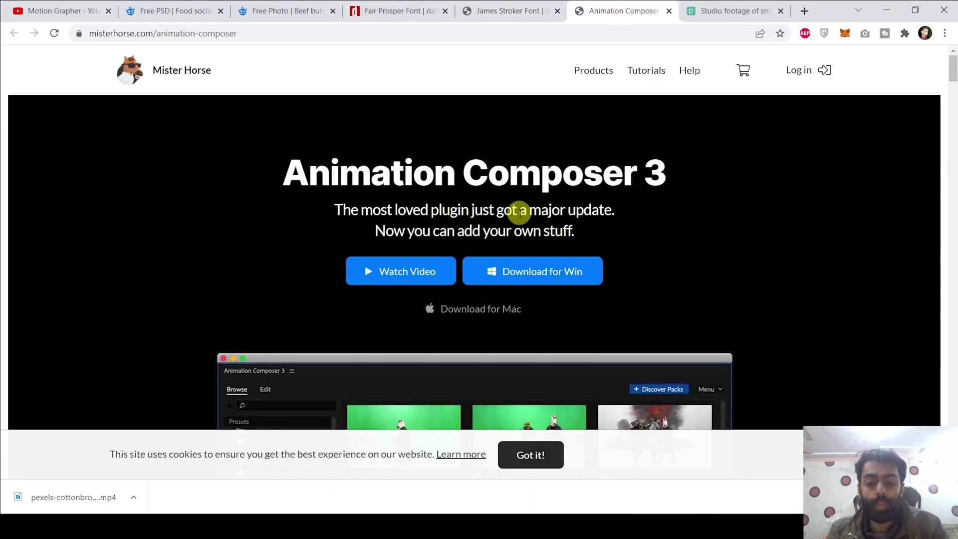
{"action": "key", "text": "alt+Tab"}
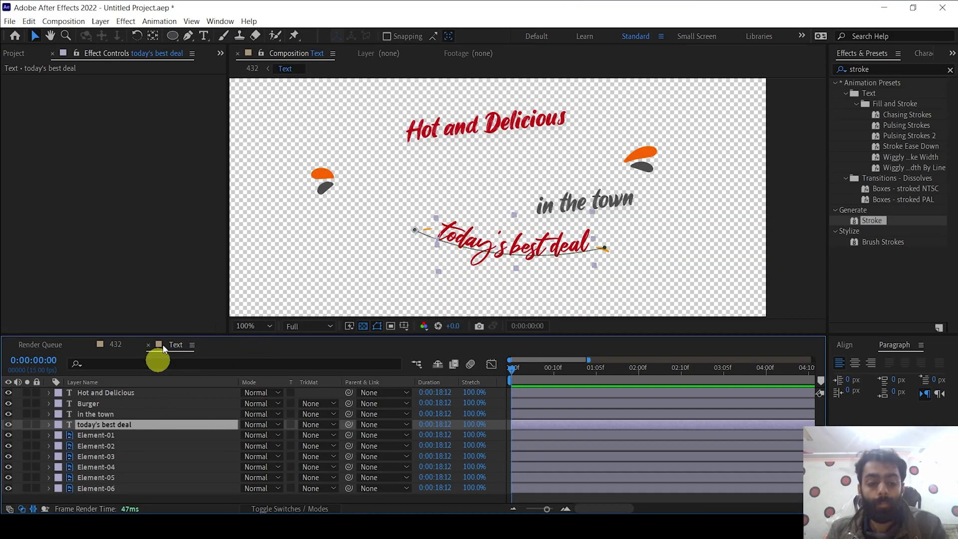
Open the Animation Composer 3 plugin and move its window away from the text artwork
{"action": "left_click", "coordinate": [219, 21]}
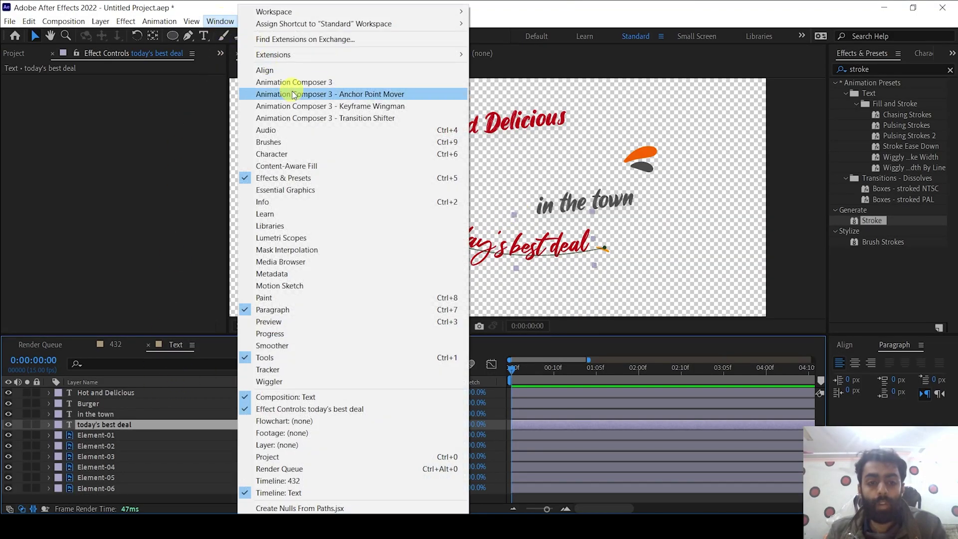
{"action": "left_click", "coordinate": [299, 84]}
{"action": "left_click_drag", "start_coordinate": [472, 103], "coordinate": [807, 62]}
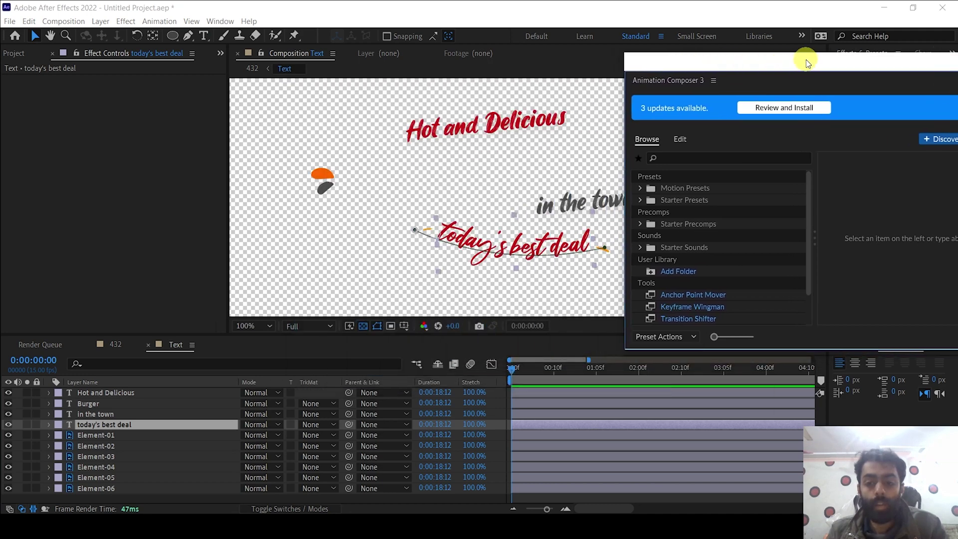
Animate in the Hot and Delicious, in the town and today's best deal layers with the first Transitions - Text Layer starter preset
{"action": "left_click", "coordinate": [104, 414], "text": "ctrl"}
{"action": "left_click", "coordinate": [104, 393], "text": "ctrl"}
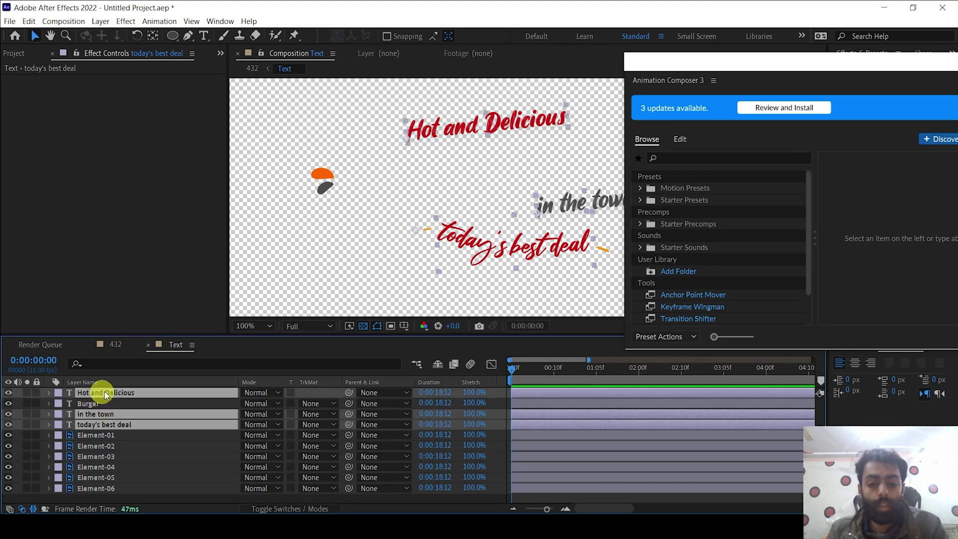
{"action": "left_click", "coordinate": [524, 194]}
{"action": "left_click", "coordinate": [534, 193]}
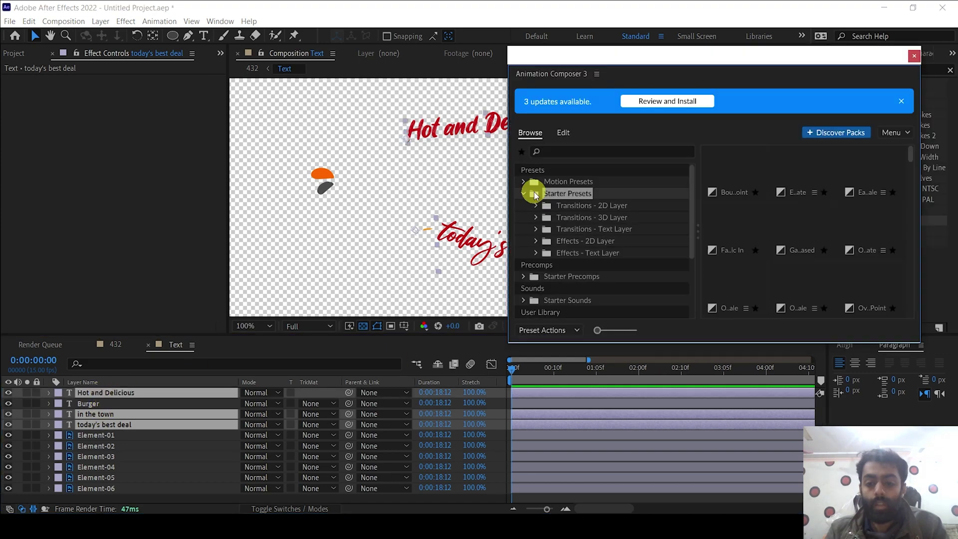
{"action": "left_click", "coordinate": [549, 230]}
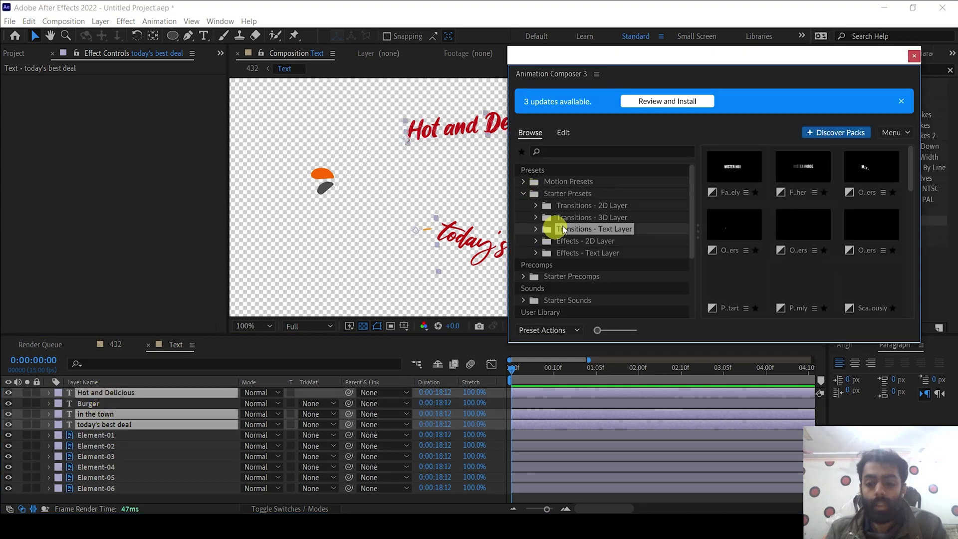
{"action": "left_click", "coordinate": [740, 168]}
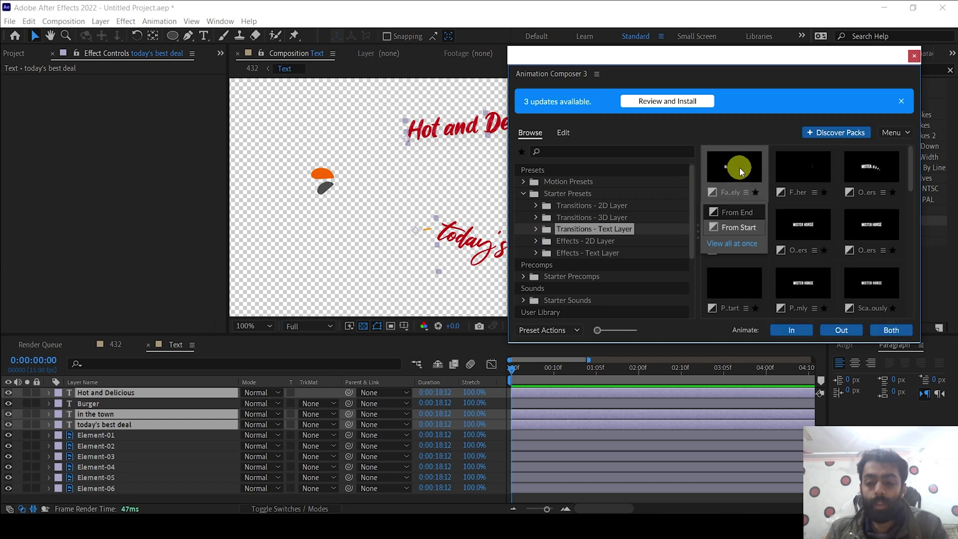
{"action": "left_click", "coordinate": [795, 333]}
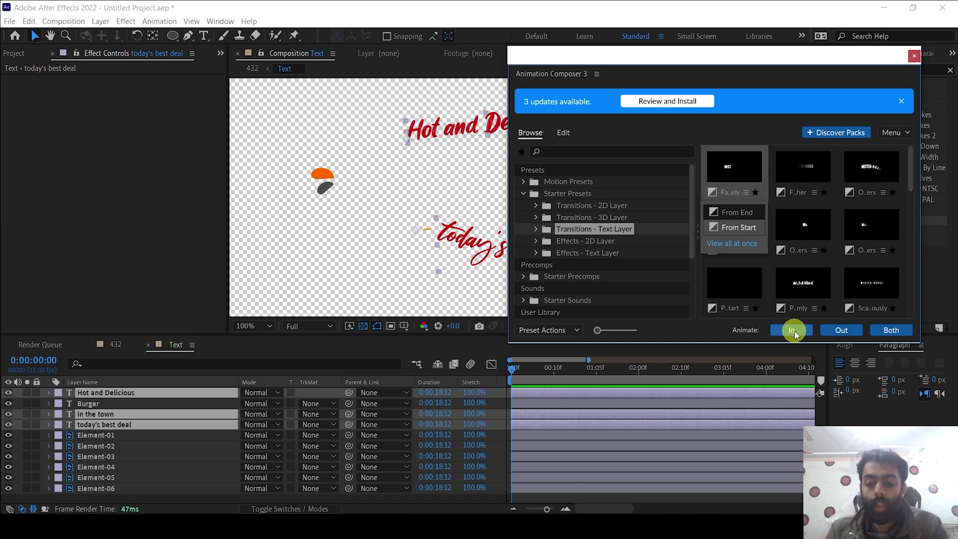
{"action": "left_click", "coordinate": [915, 60]}
Collapse the Hot and Delicious properties, end the work area at 0:00:02:06, and play the text animation from the start
{"action": "left_click", "coordinate": [48, 454]}
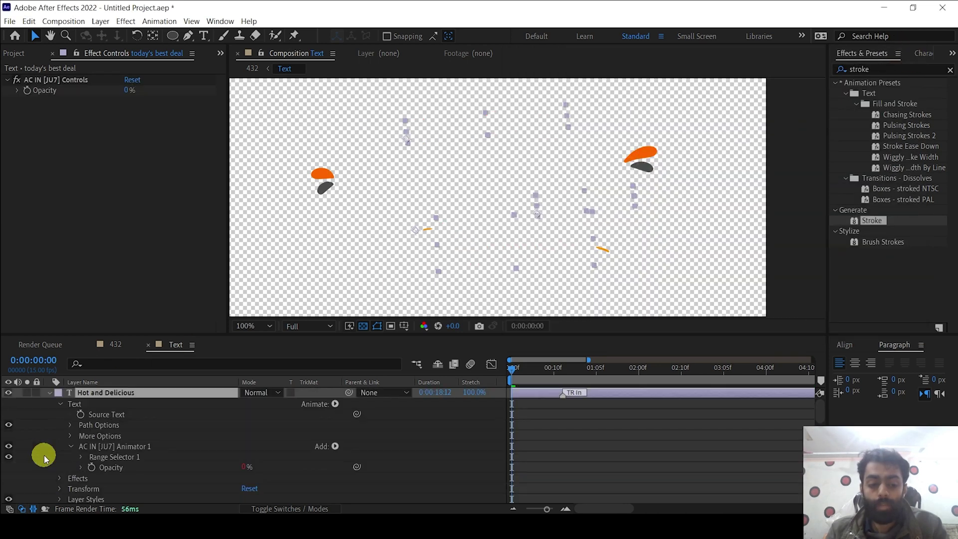
{"action": "left_click", "coordinate": [49, 394]}
{"action": "left_click", "coordinate": [667, 370]}
{"action": "key", "text": "comma"}
{"action": "key", "text": "comma"}
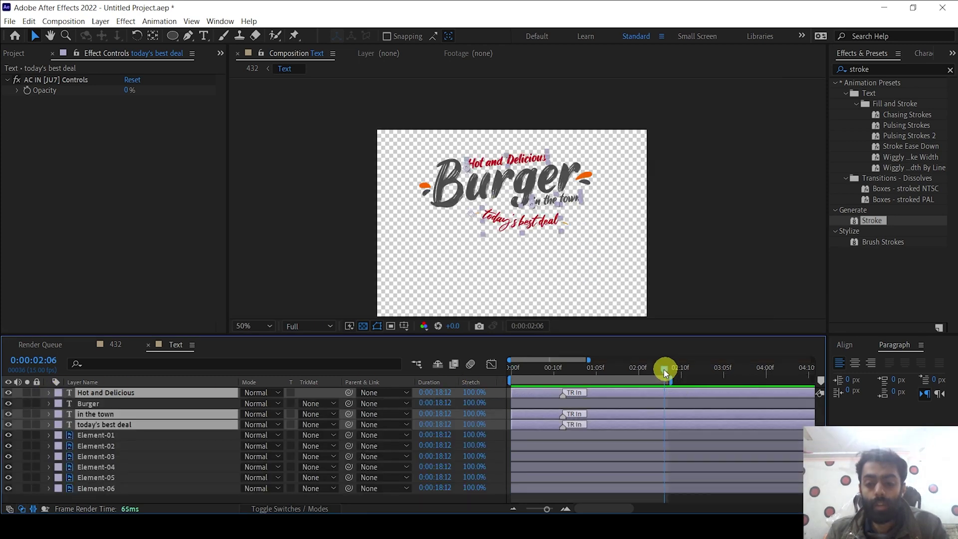
{"action": "key", "text": "Home"}
{"action": "key", "text": "space"}
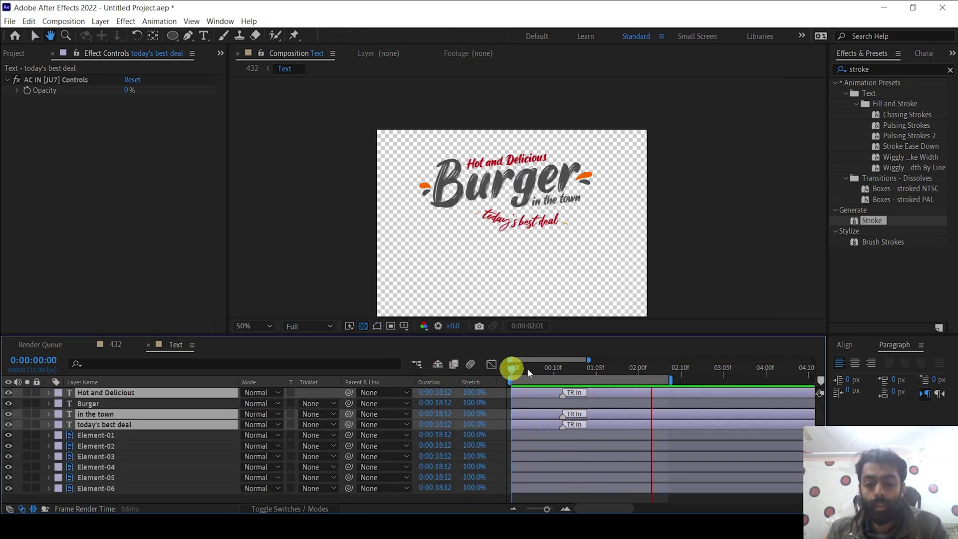
{"action": "key", "text": "space"}
Delay the three animated text layers by about 6 frames and preview the combined text reveal
{"action": "key", "text": "slash"}
{"action": "left_click_drag", "start_coordinate": [520, 417], "coordinate": [545, 416]}
{"action": "key", "text": "comma"}
{"action": "key", "text": "comma"}
{"action": "key", "text": "space"}
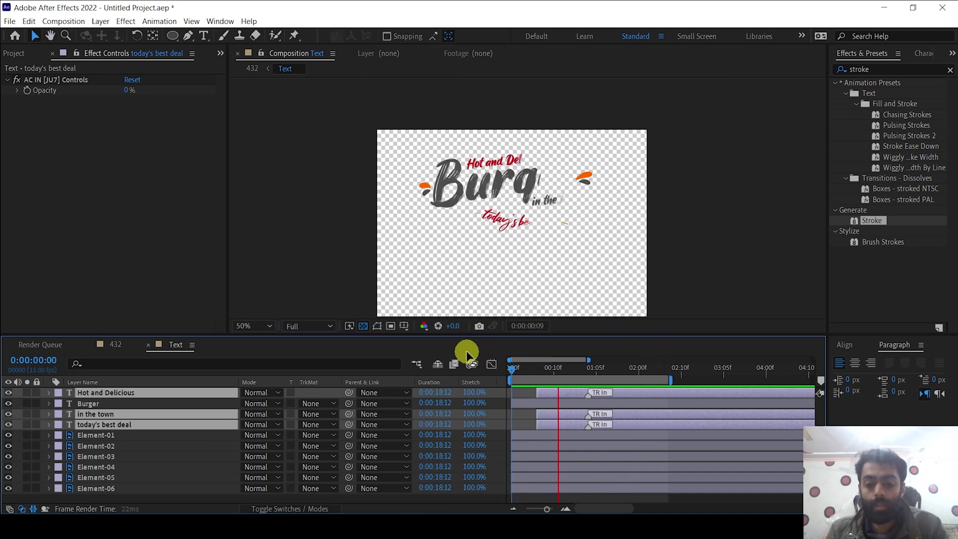
{"action": "key", "text": "space"}
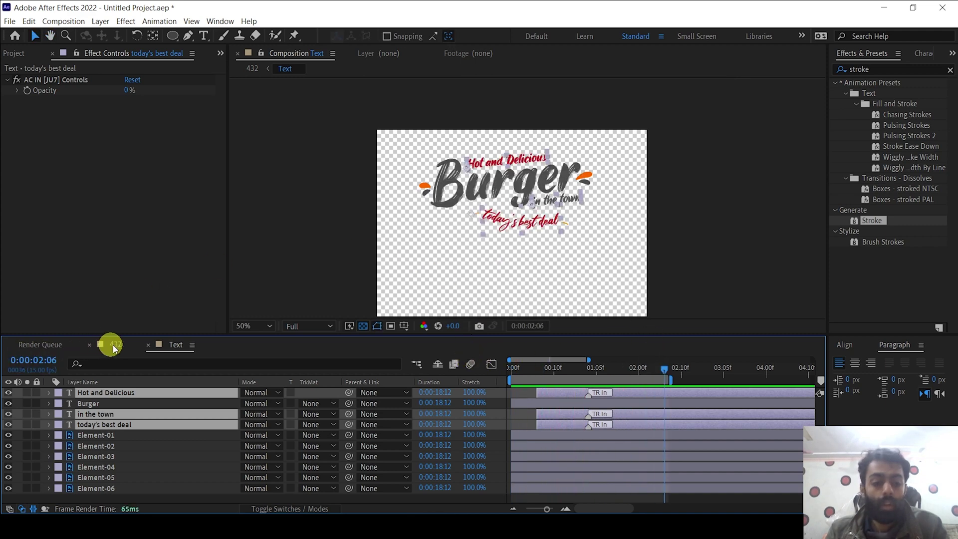
Play the text animation within the main 432 composition
{"action": "left_click", "coordinate": [110, 346]}
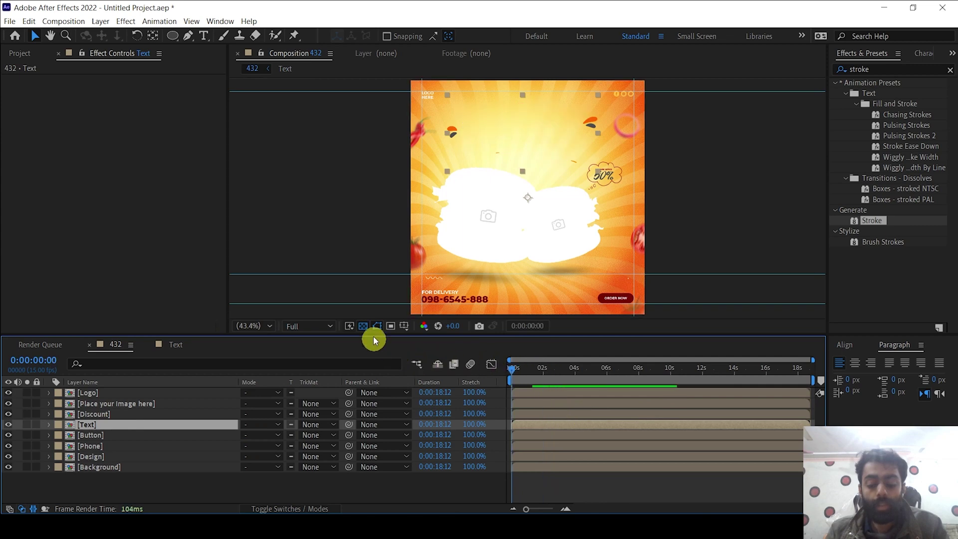
{"action": "key", "text": "space"}
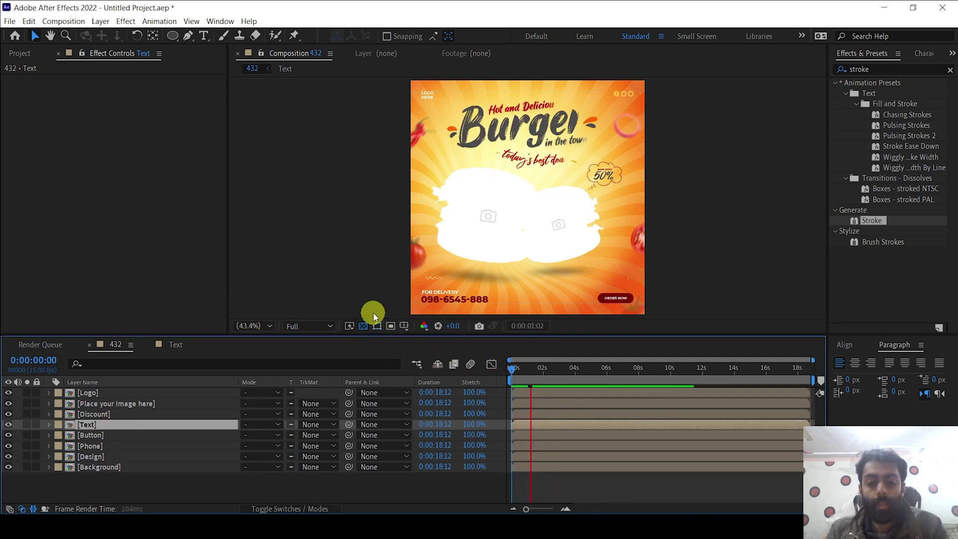
{"action": "key", "text": "space"}
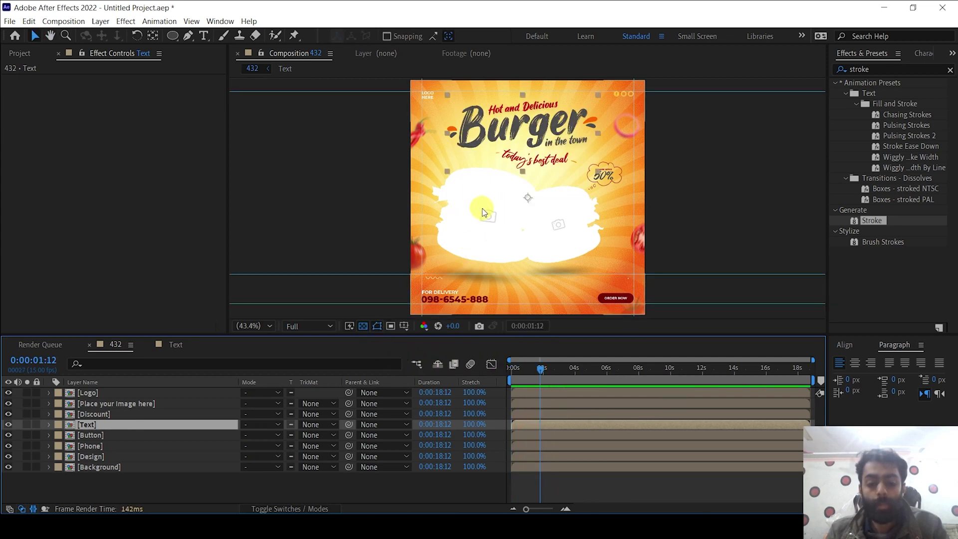
Check the Place your Image here layer by toggling its visibility, and view the burger photo on Freepik in the browser
{"action": "left_click", "coordinate": [124, 404]}
{"action": "left_click", "coordinate": [8, 404]}
{"action": "left_click", "coordinate": [8, 403]}
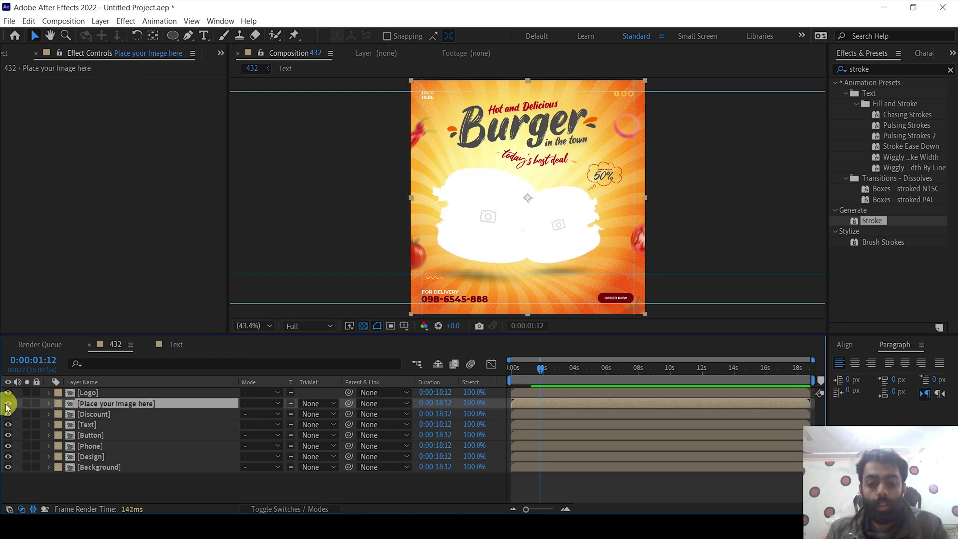
{"action": "left_click", "coordinate": [539, 475]}
{"action": "left_click", "coordinate": [270, 6]}
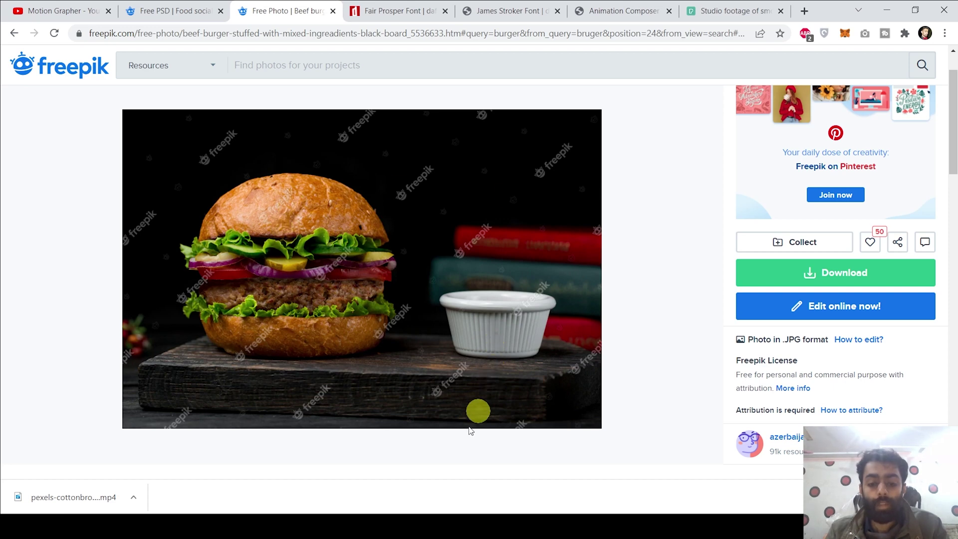
Open beef-cotlet-burger-with-sauce-wooden-board.jpg from the ai folder in Adobe Photoshop 2021
{"action": "left_click", "coordinate": [353, 527]}
{"action": "left_click", "coordinate": [314, 485]}
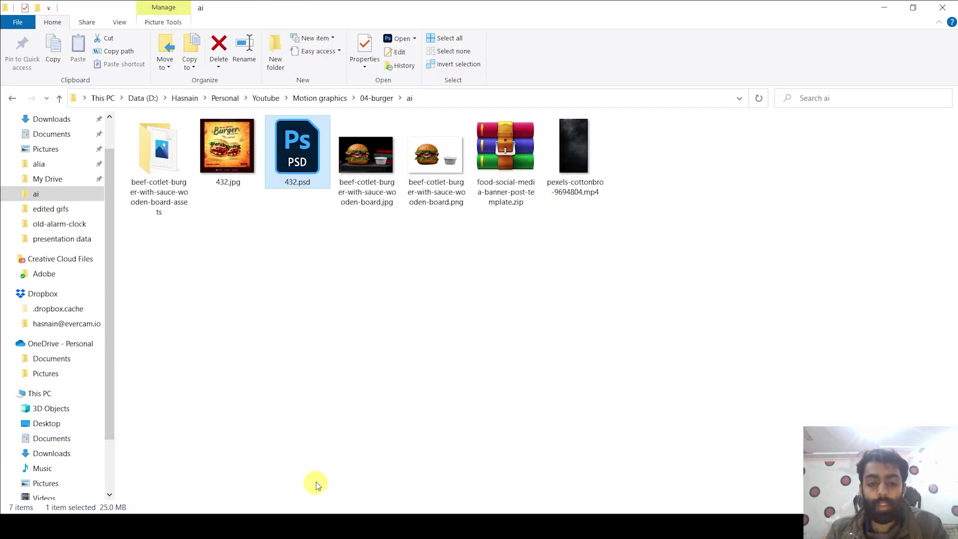
{"action": "left_click", "coordinate": [368, 157]}
{"action": "right_click", "coordinate": [369, 157]}
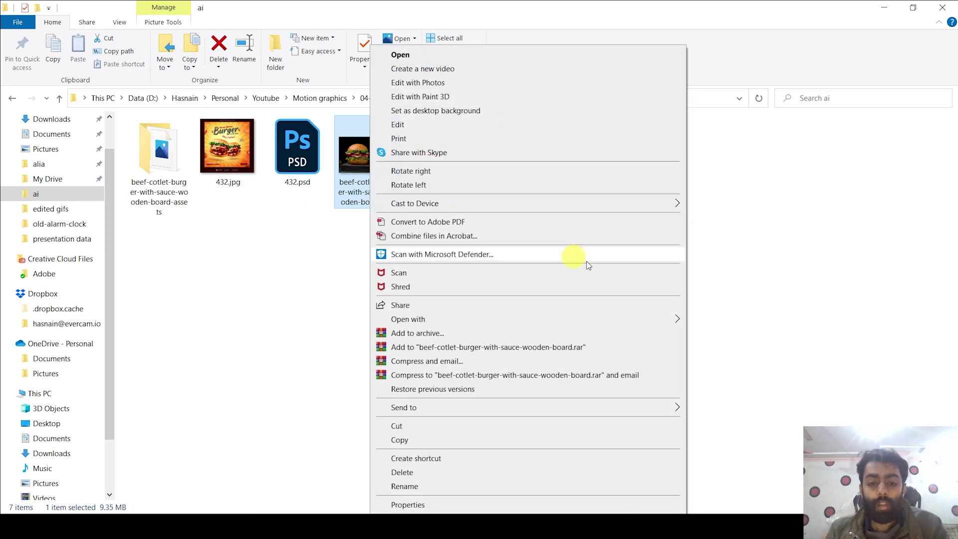
{"action": "mouse_move", "coordinate": [655, 319]}
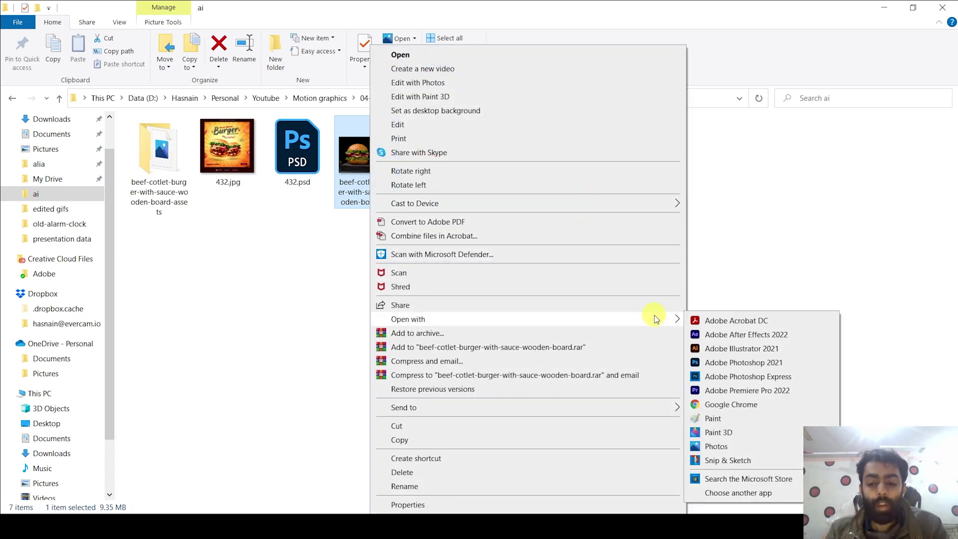
{"action": "left_click", "coordinate": [718, 363]}
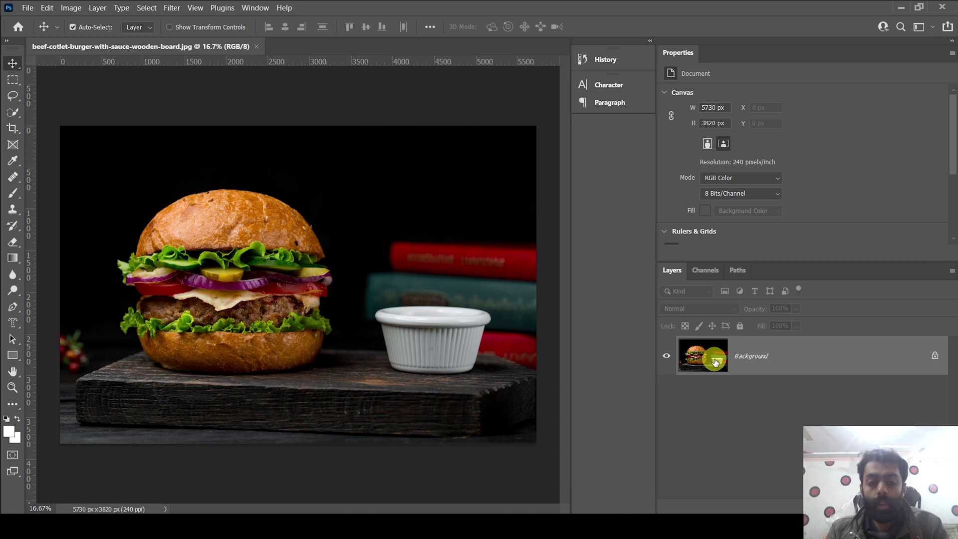
Cut out the burger and sauce cup with Select Subject onto their own layer, and hide the Background layer
{"action": "left_click", "coordinate": [146, 7]}
{"action": "left_click", "coordinate": [177, 148]}
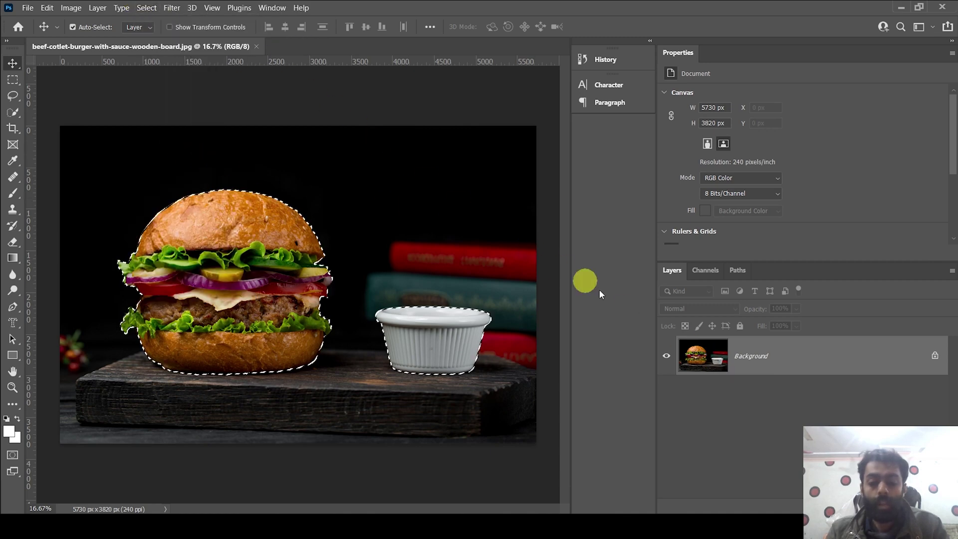
{"action": "key", "text": "ctrl"}
{"action": "key", "text": "ctrl+j"}
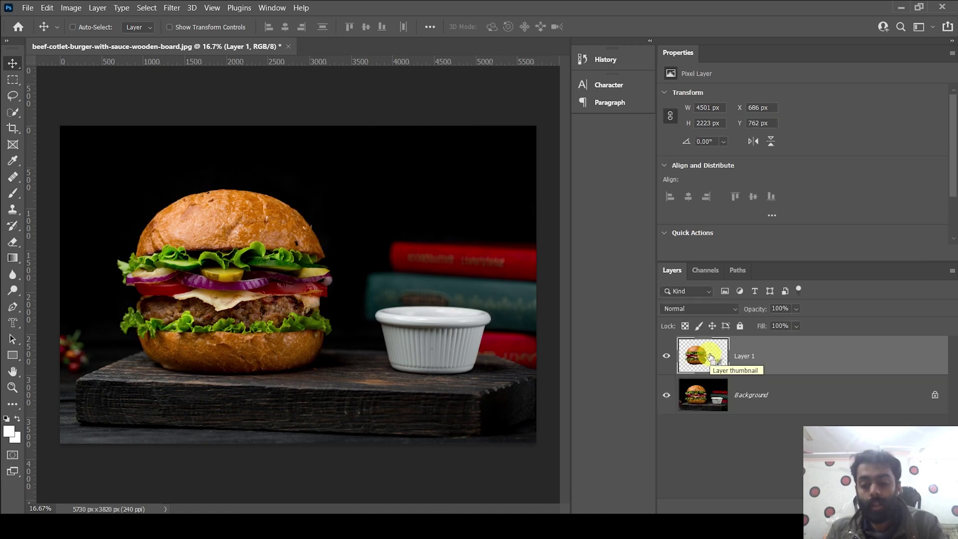
{"action": "left_click", "coordinate": [667, 396]}
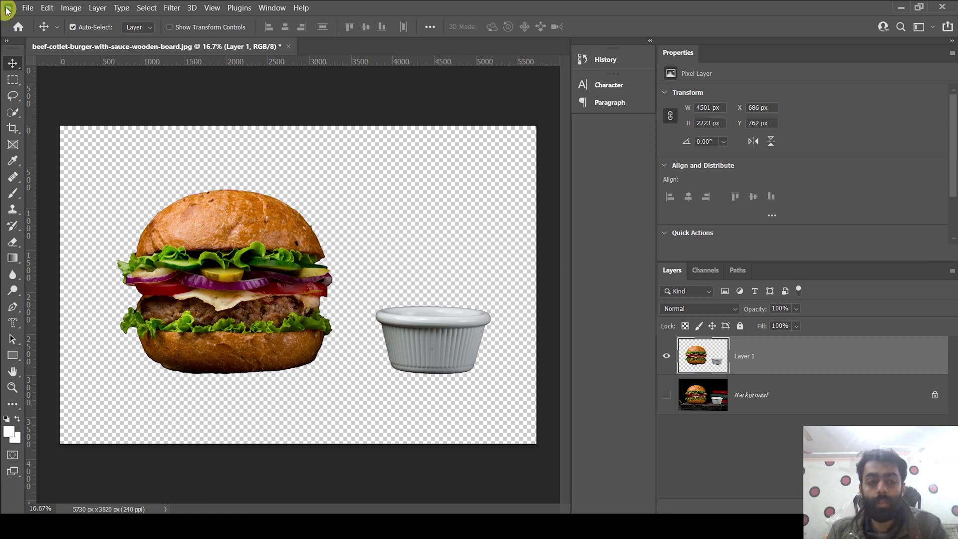
Quick-export the cutout as beef-cotlet-burger-with-sauce-wooden-board.png in the ai folder, replacing the existing file, and close Photoshop
{"action": "left_click", "coordinate": [28, 7]}
{"action": "mouse_move", "coordinate": [97, 192]}
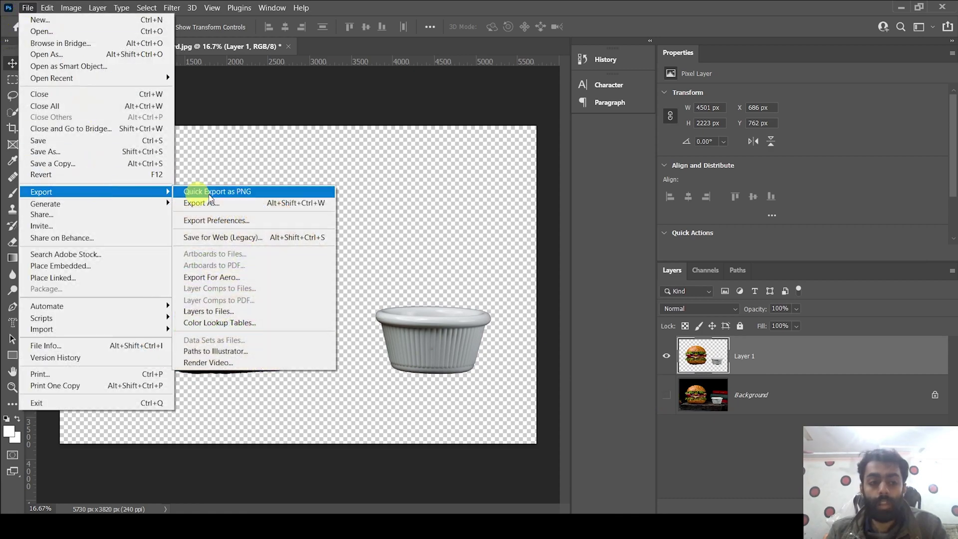
{"action": "left_click", "coordinate": [231, 192]}
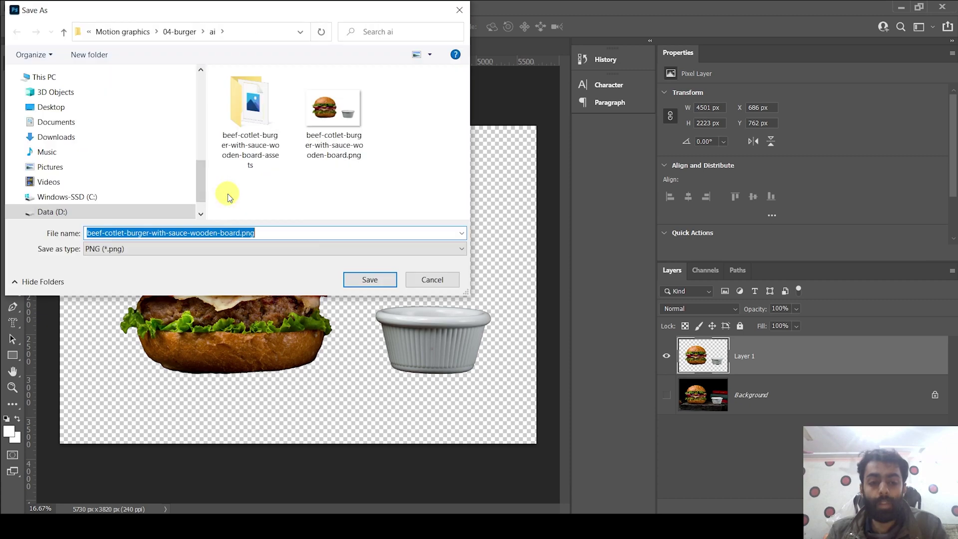
{"action": "left_click", "coordinate": [381, 281]}
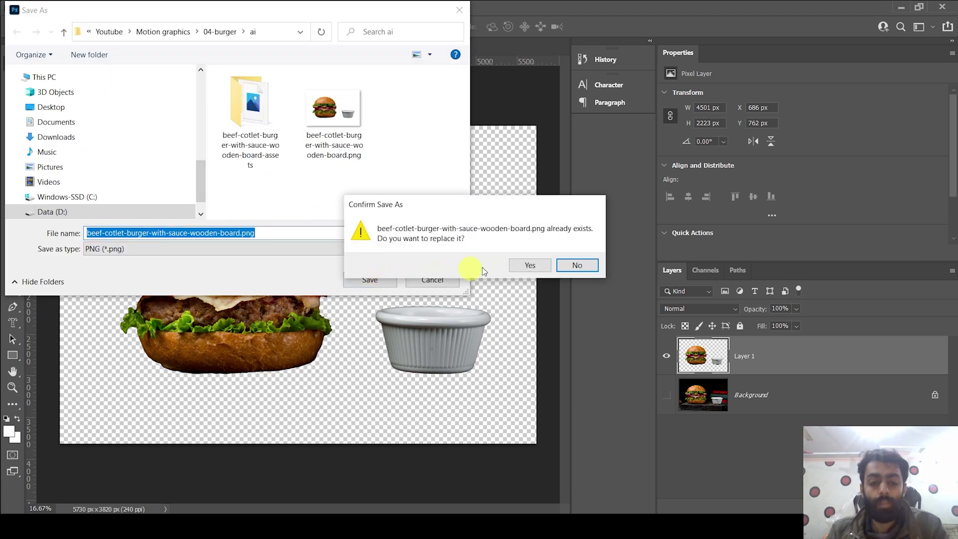
{"action": "left_click", "coordinate": [528, 266]}
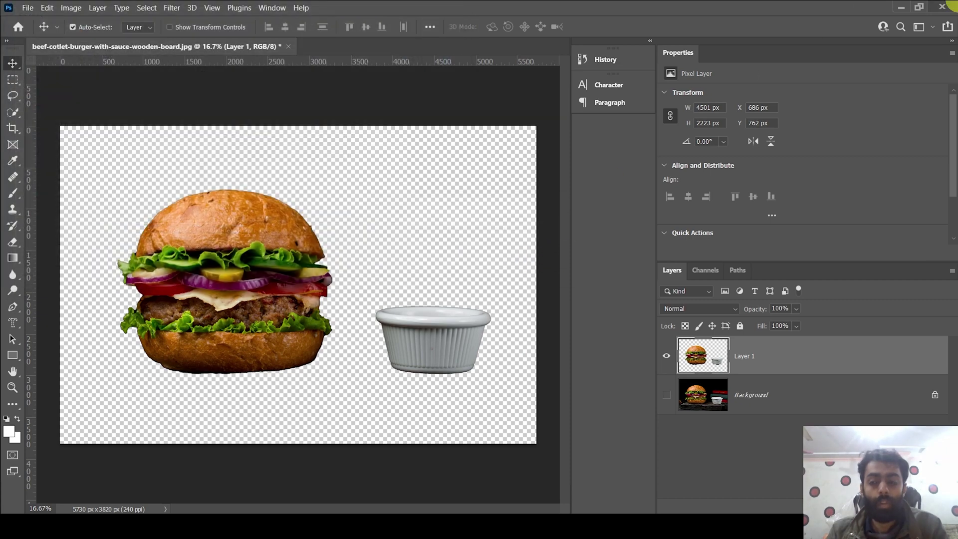
{"action": "left_click", "coordinate": [942, 7]}
{"action": "left_click", "coordinate": [497, 209]}
Import the burger PNG into the After Effects project and add it above all layers in the Place your Image here composition
{"action": "left_click_drag", "start_coordinate": [436, 154], "coordinate": [25, 250]}
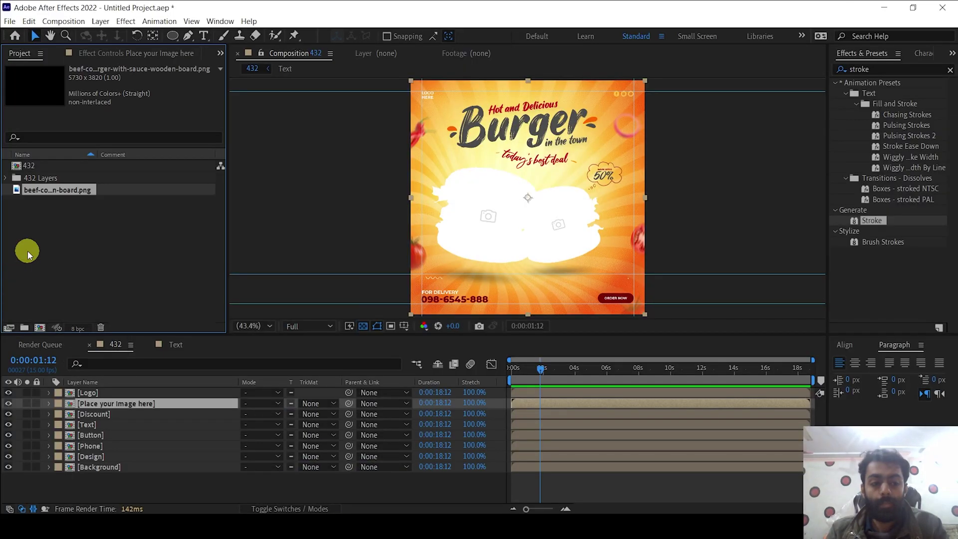
{"action": "double_click", "coordinate": [114, 405]}
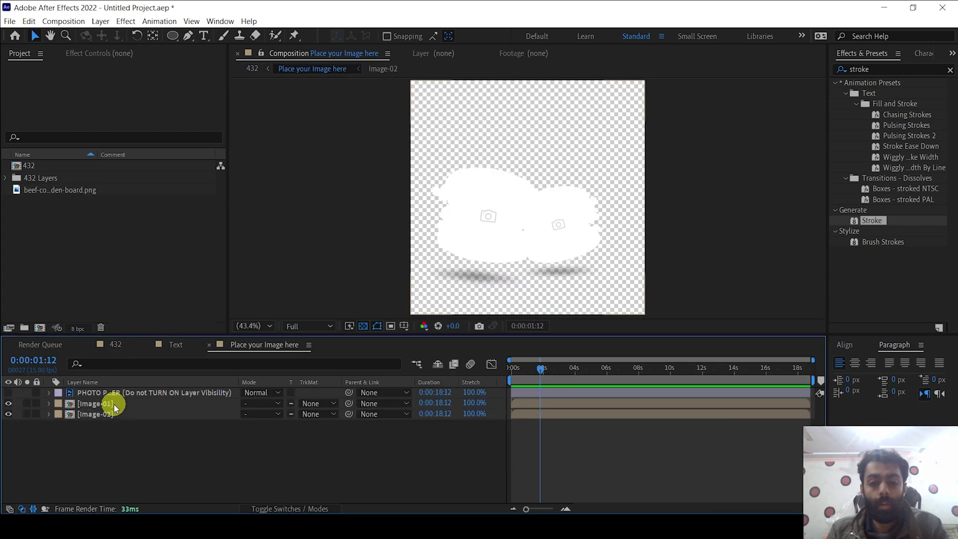
{"action": "left_click_drag", "start_coordinate": [47, 196], "coordinate": [85, 392]}
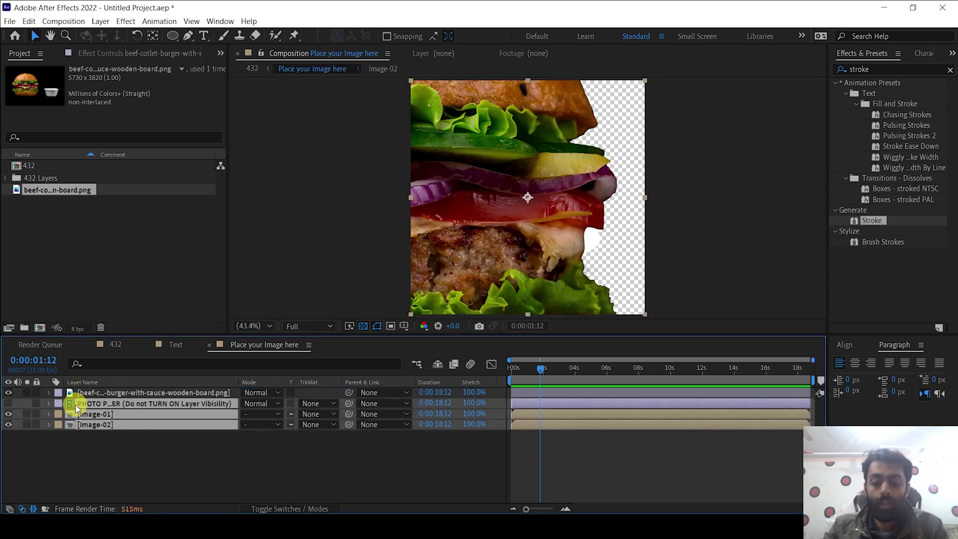
Remove the original placeholder layers from the Place your Image here composition and scale the burger PNG layer to 19%
{"action": "key", "text": "s"}
{"action": "left_click_drag", "start_coordinate": [265, 402], "coordinate": [214, 406]}
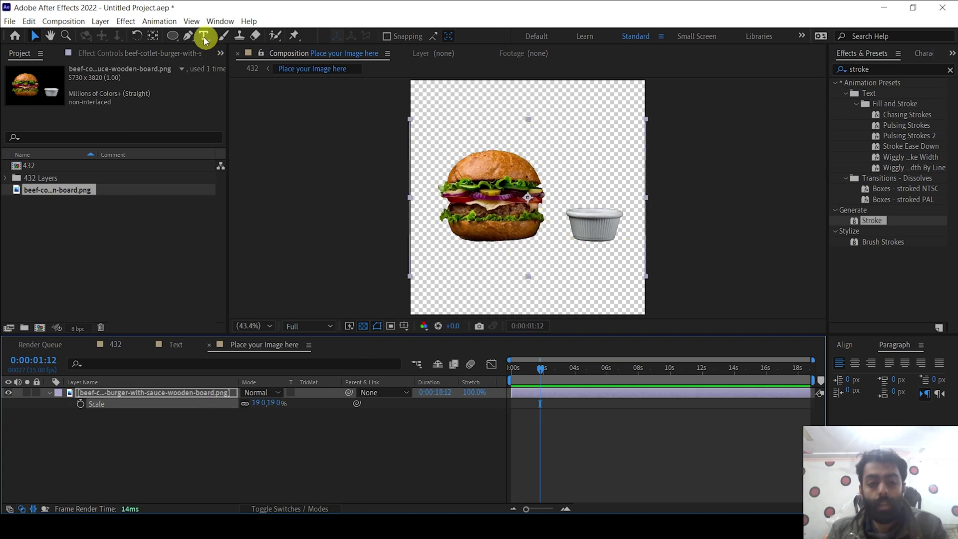
Draw a Pen mask around the sauce cup on the burger layer and set the mask mode to Subtract
{"action": "left_click", "coordinate": [188, 35]}
{"action": "left_click", "coordinate": [576, 175]}
{"action": "left_click", "coordinate": [688, 199]}
{"action": "left_click_drag", "start_coordinate": [669, 305], "coordinate": [647, 301]}
{"action": "left_click", "coordinate": [562, 276]}
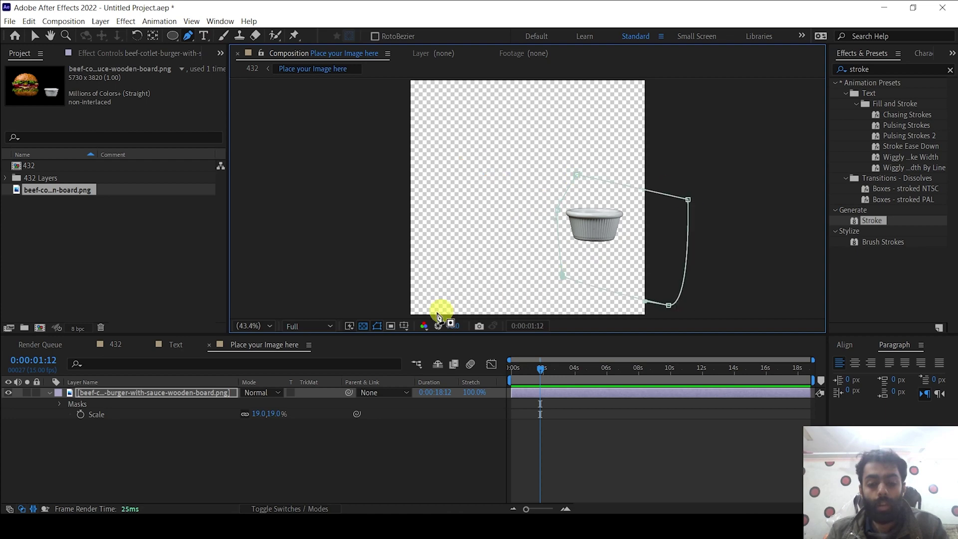
{"action": "left_click", "coordinate": [193, 393]}
{"action": "key", "text": "m"}
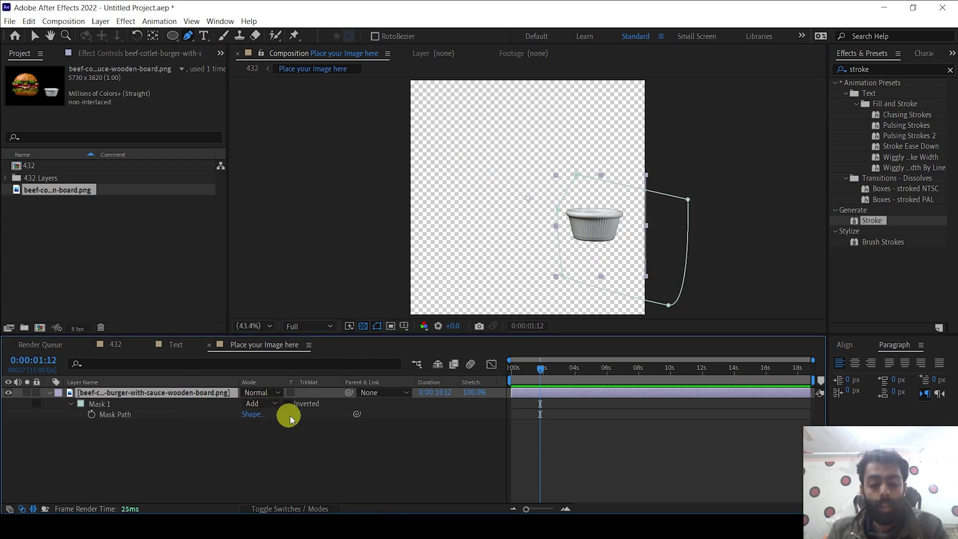
{"action": "left_click", "coordinate": [268, 404]}
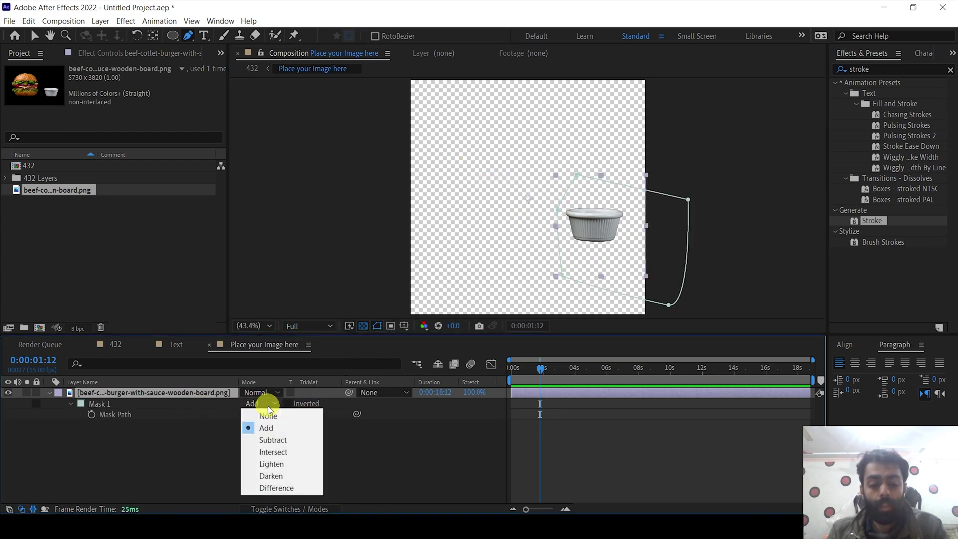
{"action": "left_click", "coordinate": [280, 440]}
{"action": "key", "text": "v"}
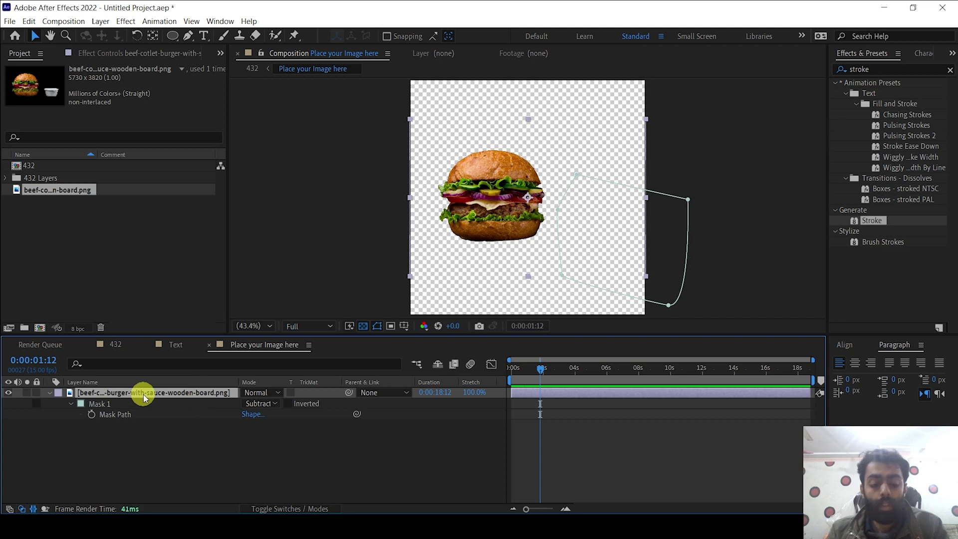
Duplicate the masked burger layer, offset the copy so the two burgers sit side by side, and centre the pair in the frame
{"action": "key", "text": "ctrl+d"}
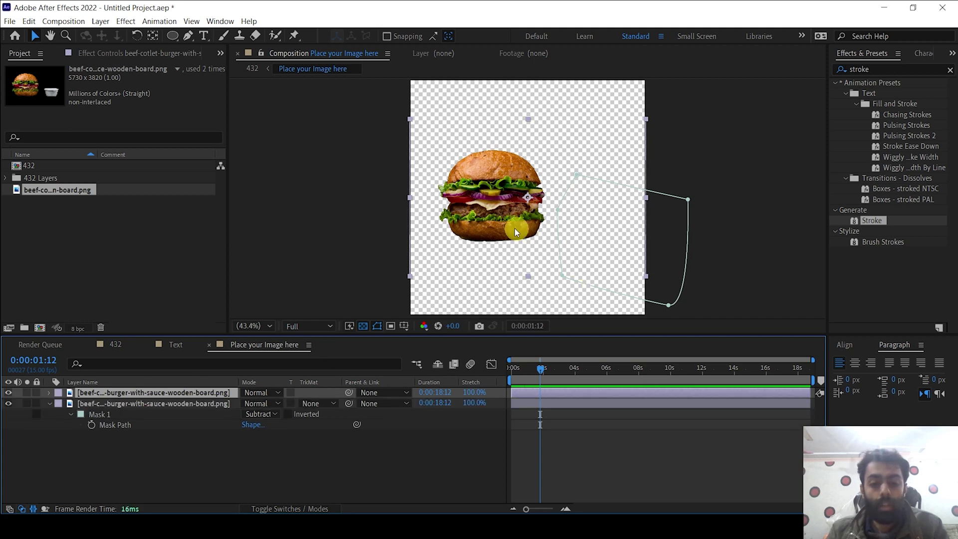
{"action": "left_click_drag", "start_coordinate": [492, 215], "coordinate": [559, 214]}
{"action": "key", "text": "period"}
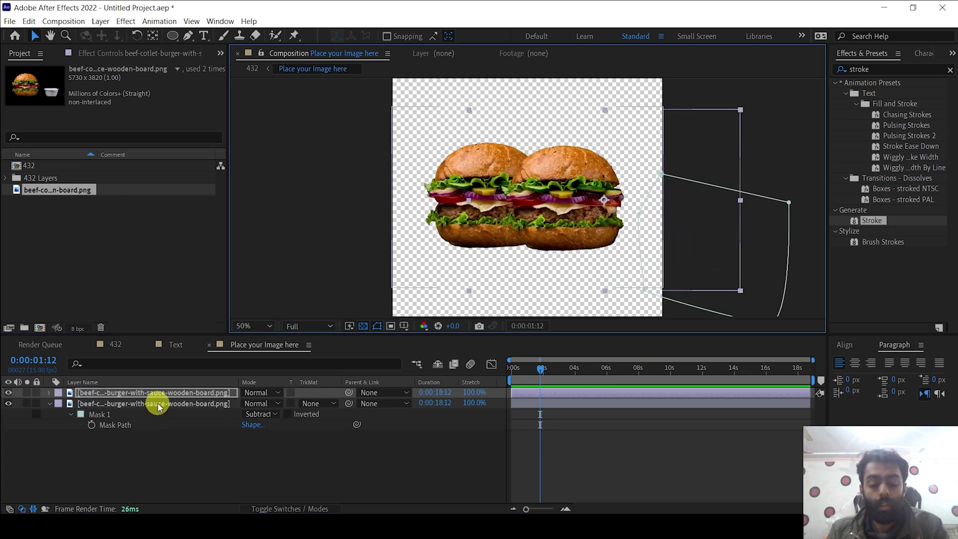
{"action": "left_click", "coordinate": [157, 403]}
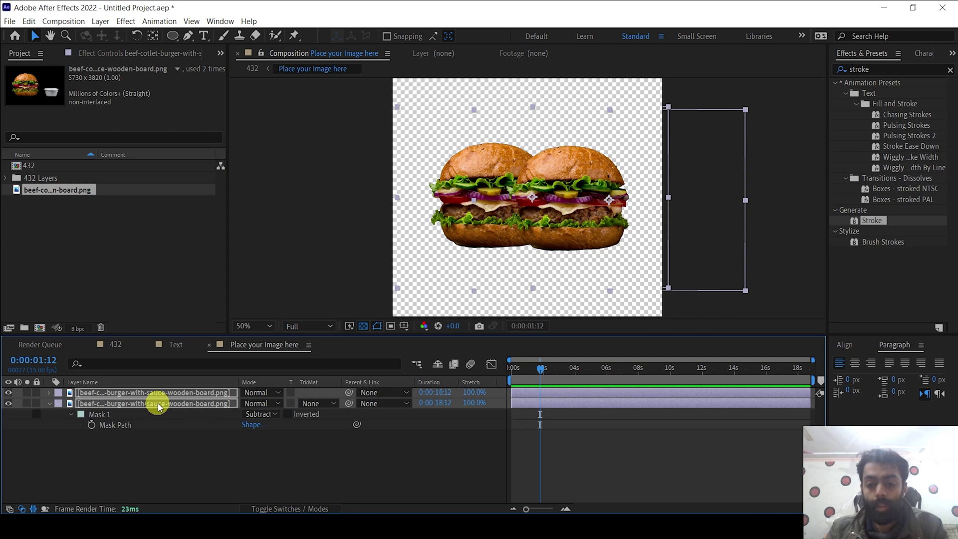
{"action": "left_click", "coordinate": [400, 221]}
In composition 432, move the Place your Image here layer below the tagline text and scale it to 87%
{"action": "left_click", "coordinate": [118, 345]}
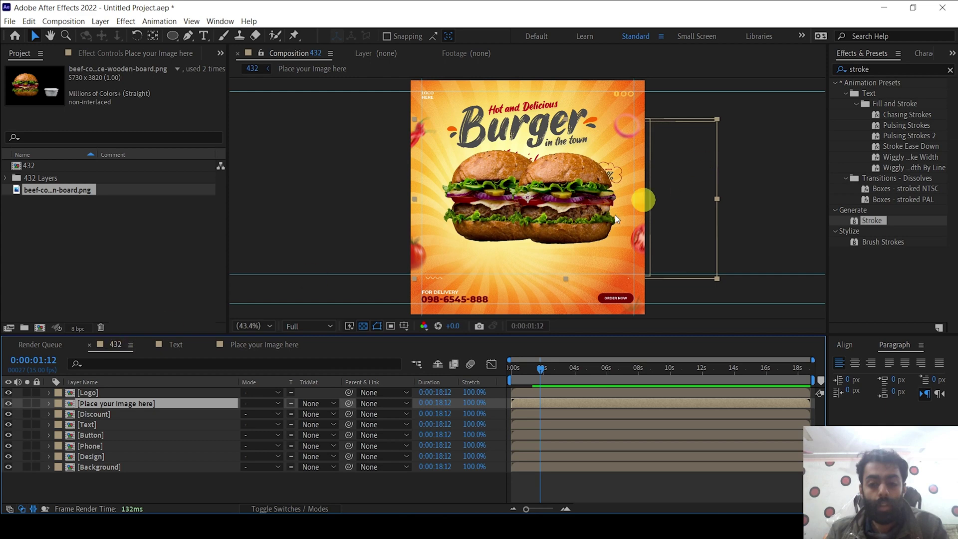
{"action": "left_click_drag", "start_coordinate": [532, 229], "coordinate": [523, 256]}
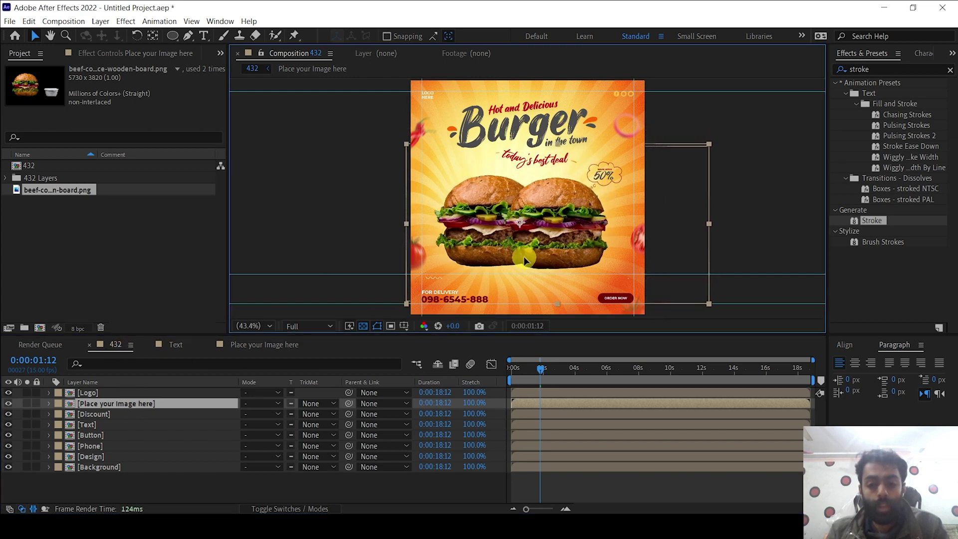
{"action": "left_click", "coordinate": [205, 429]}
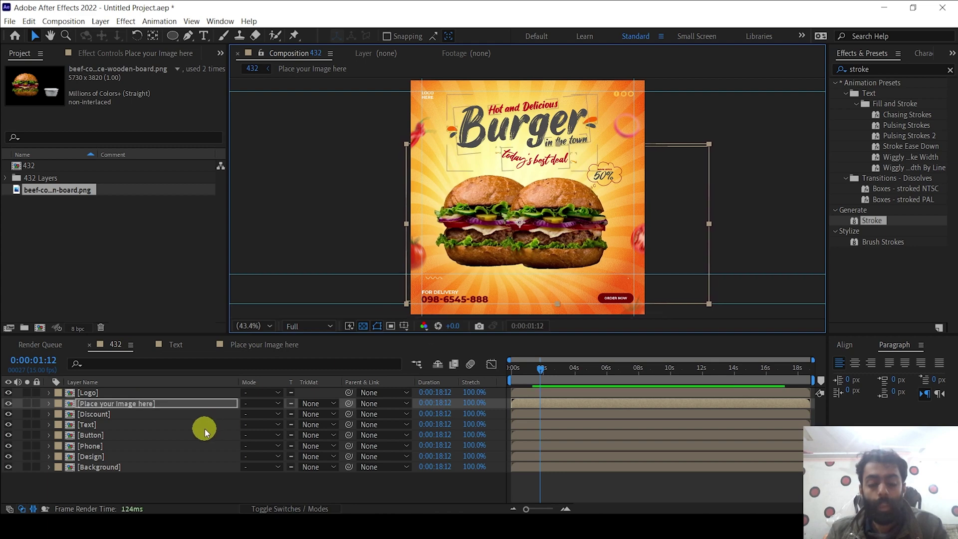
{"action": "key", "text": "s"}
{"action": "left_click_drag", "start_coordinate": [255, 414], "coordinate": [535, 237]}
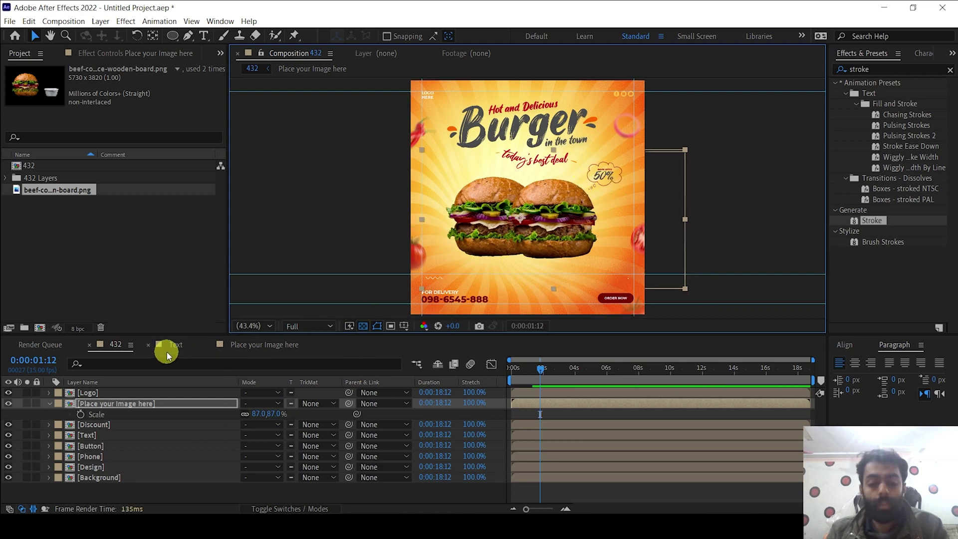
Open the Place your Image here composition and add Position keyframes to both burger layers at 0:00:01:13
{"action": "double_click", "coordinate": [135, 405]}
{"action": "key", "text": "m"}
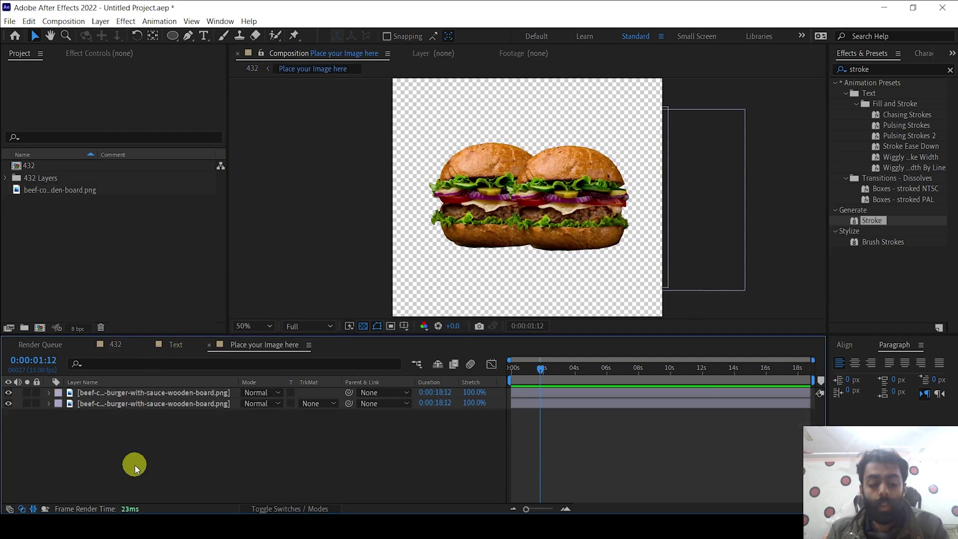
{"action": "left_click_drag", "start_coordinate": [128, 430], "coordinate": [117, 392]}
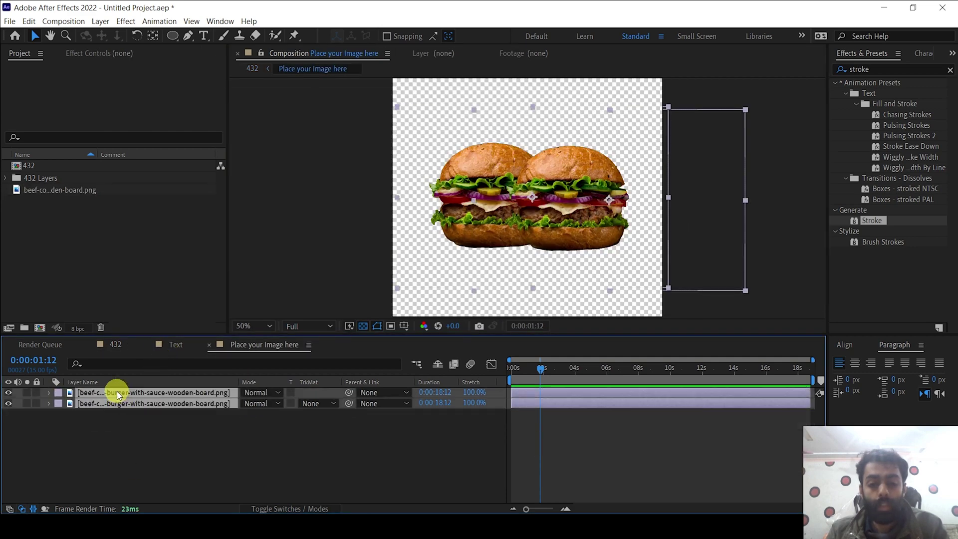
{"action": "key", "text": "p"}
{"action": "left_click", "coordinate": [214, 438]}
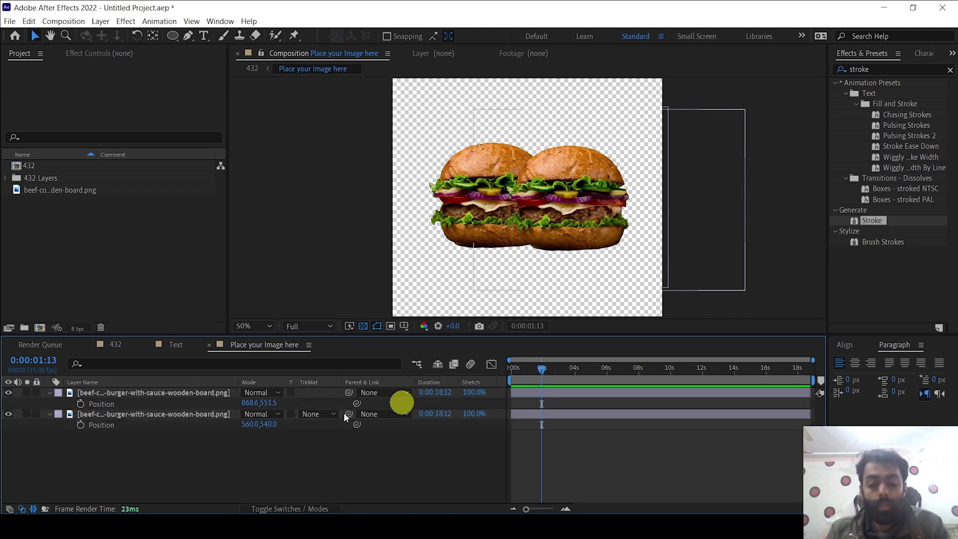
{"action": "left_click_drag", "start_coordinate": [158, 454], "coordinate": [154, 389]}
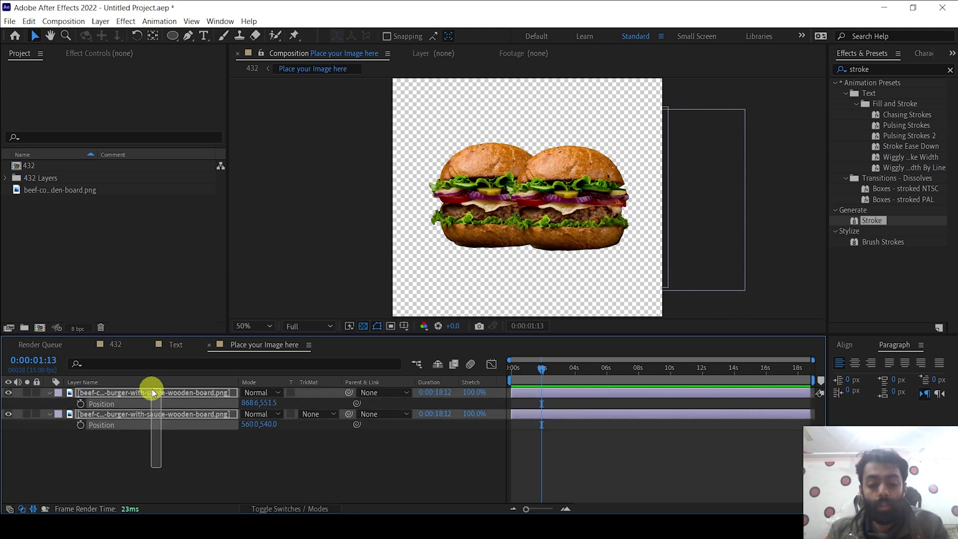
{"action": "left_click", "coordinate": [81, 404]}
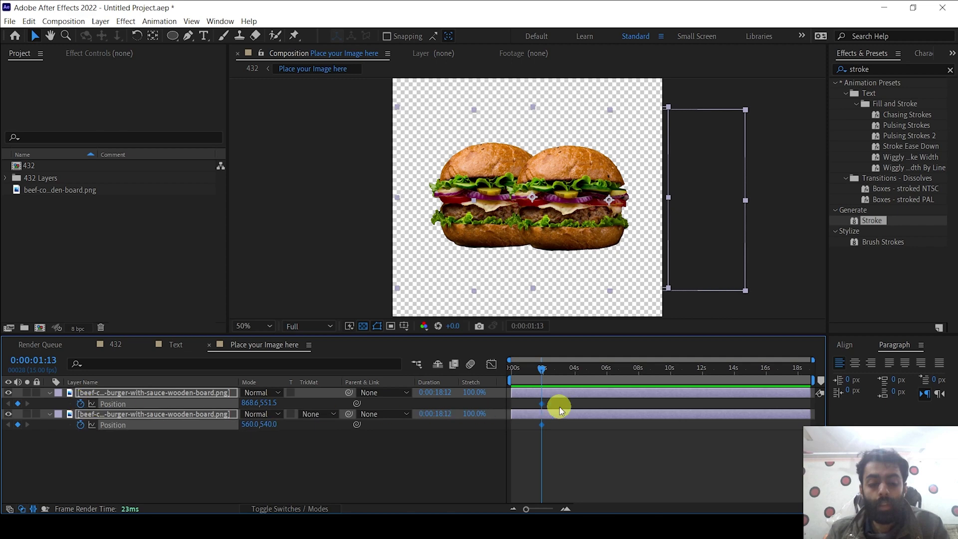
At 0:00:00:00, move both burgers straight up out of the frame, to Y -208.5 and -220, and preview the drop-in
{"action": "left_click_drag", "start_coordinate": [539, 372], "coordinate": [513, 371]}
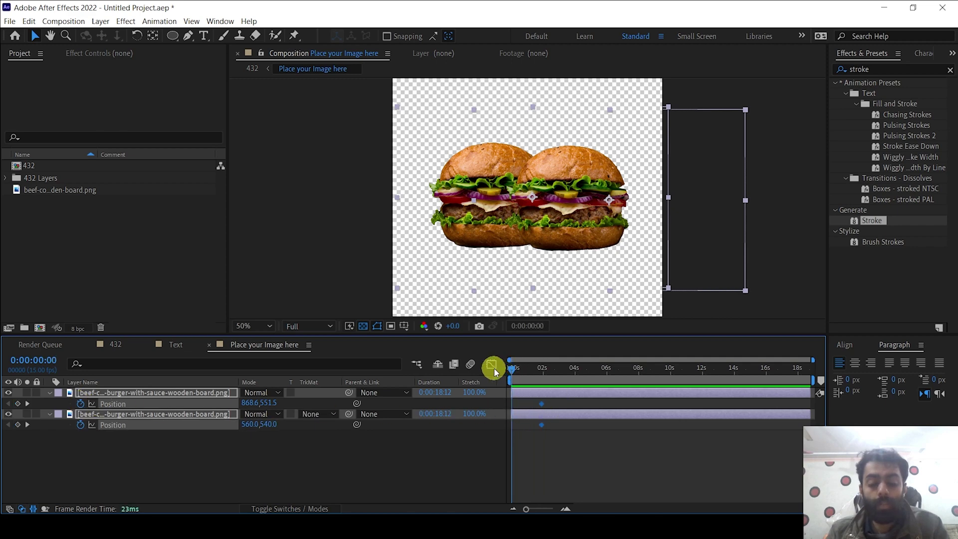
{"action": "left_click_drag", "start_coordinate": [538, 206], "coordinate": [534, 47]}
{"action": "key", "text": "comma"}
{"action": "key", "text": "comma"}
{"action": "key", "text": "period"}
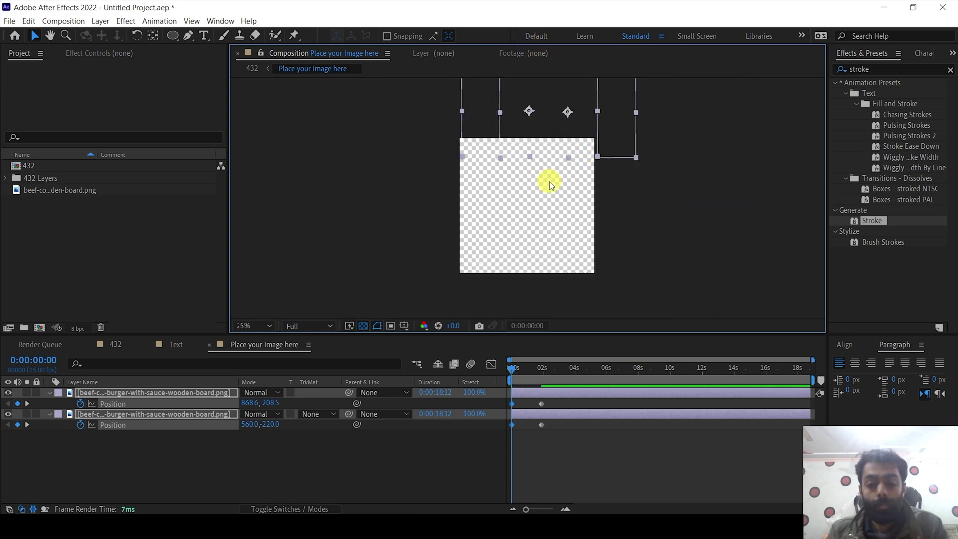
{"action": "left_click", "coordinate": [403, 478]}
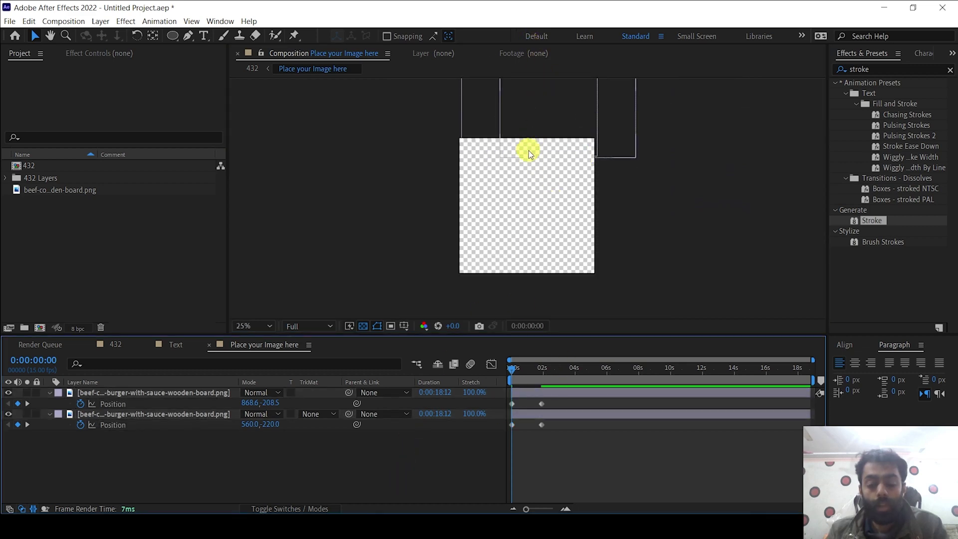
{"action": "key", "text": "space"}
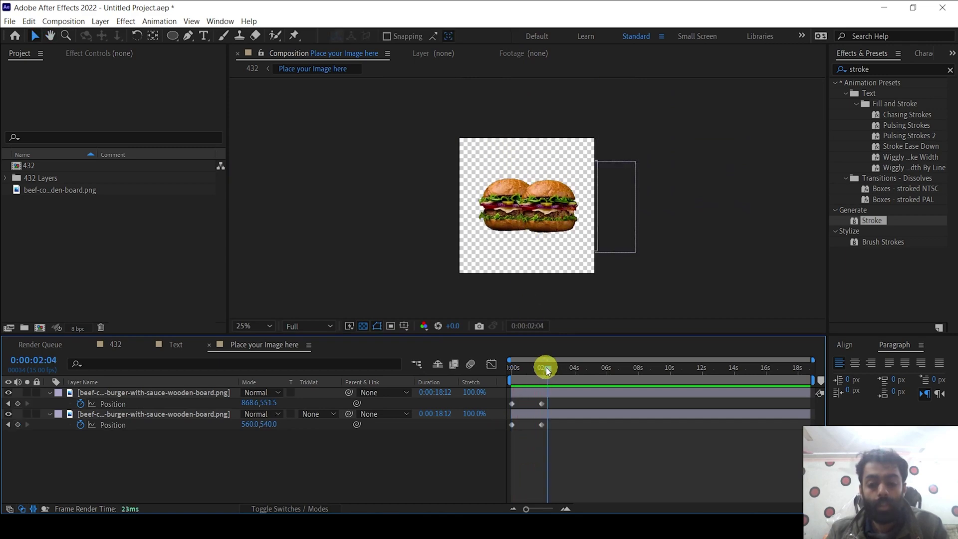
{"action": "left_click_drag", "start_coordinate": [548, 371], "coordinate": [493, 366]}
{"action": "key", "text": "space"}
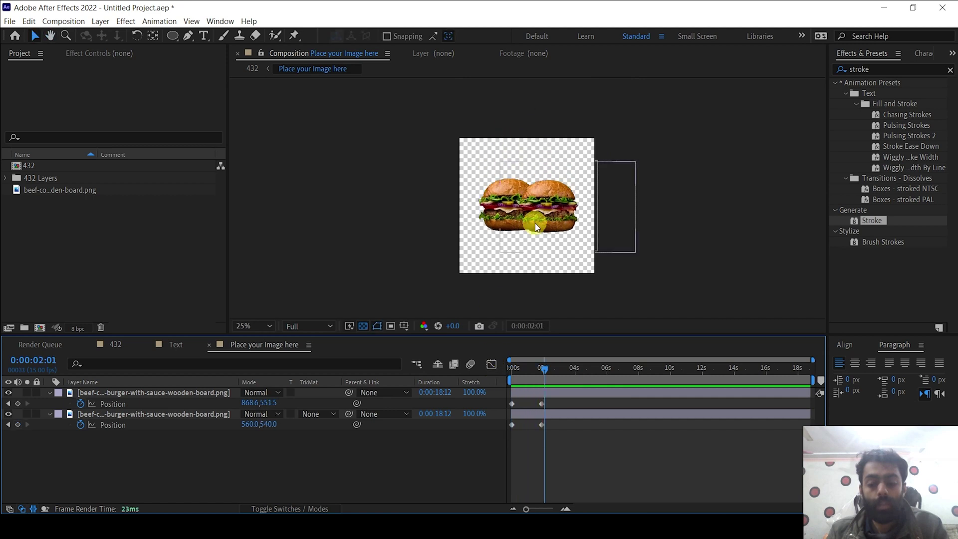
{"action": "left_click", "coordinate": [524, 228]}
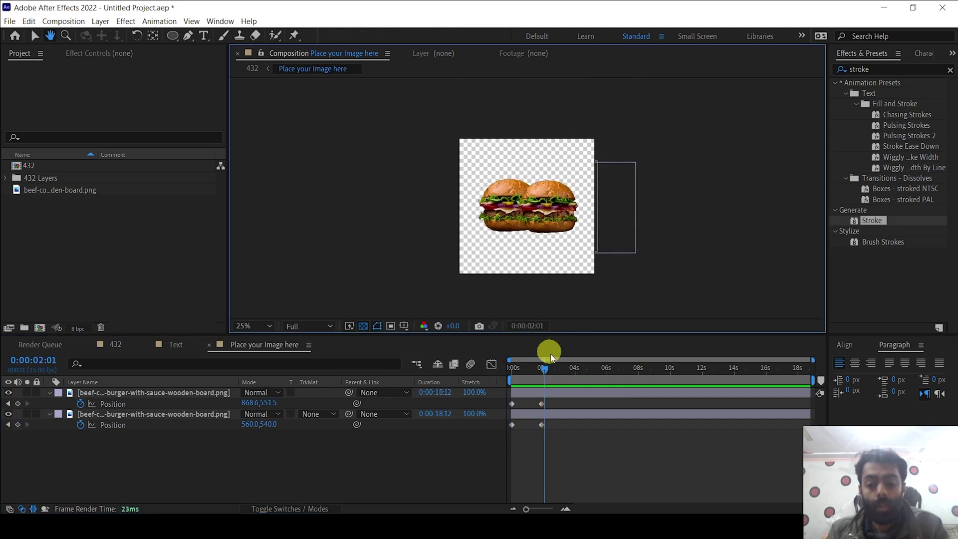
Apply Easy Ease to all Position keyframes of both burger layers
{"action": "left_click_drag", "start_coordinate": [571, 403], "coordinate": [488, 441]}
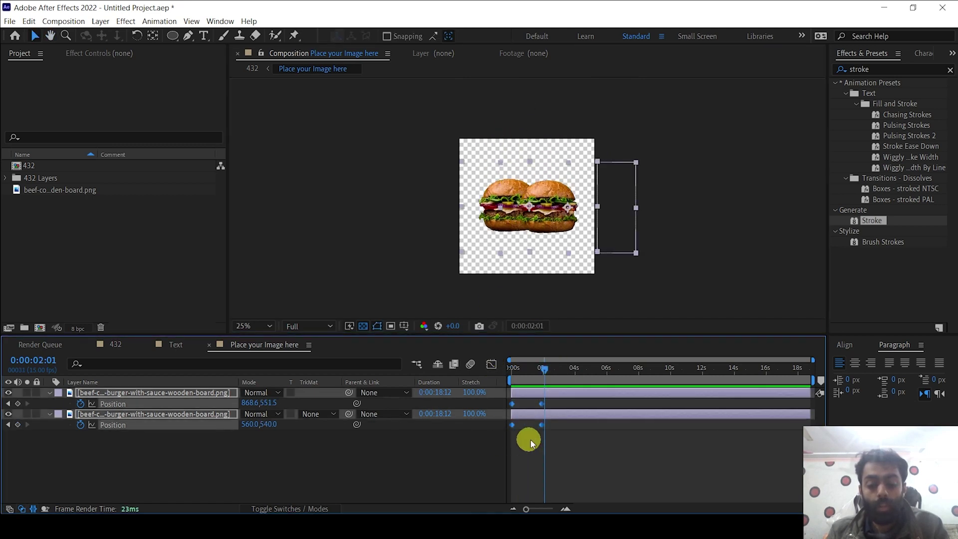
{"action": "right_click", "coordinate": [541, 425]}
{"action": "mouse_move", "coordinate": [606, 416]}
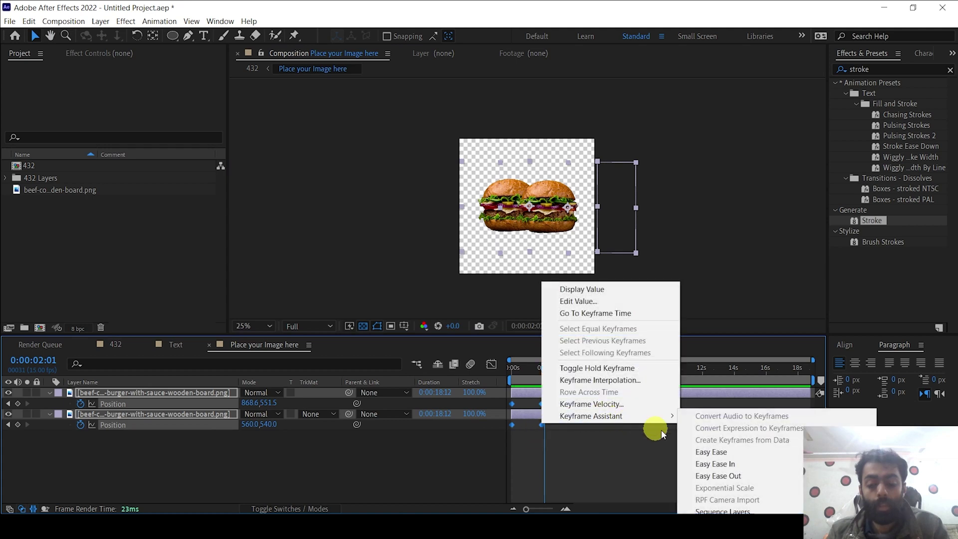
{"action": "left_click", "coordinate": [708, 452]}
{"action": "left_click", "coordinate": [559, 455]}
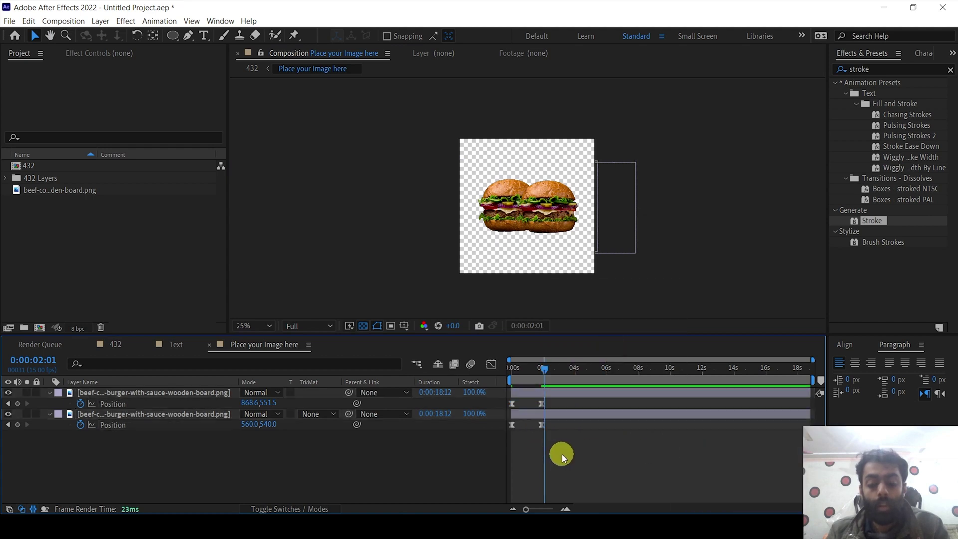
In the speed graph, set the incoming influence of the upper burger layer's last Position keyframe to 100%
{"action": "left_click", "coordinate": [542, 405]}
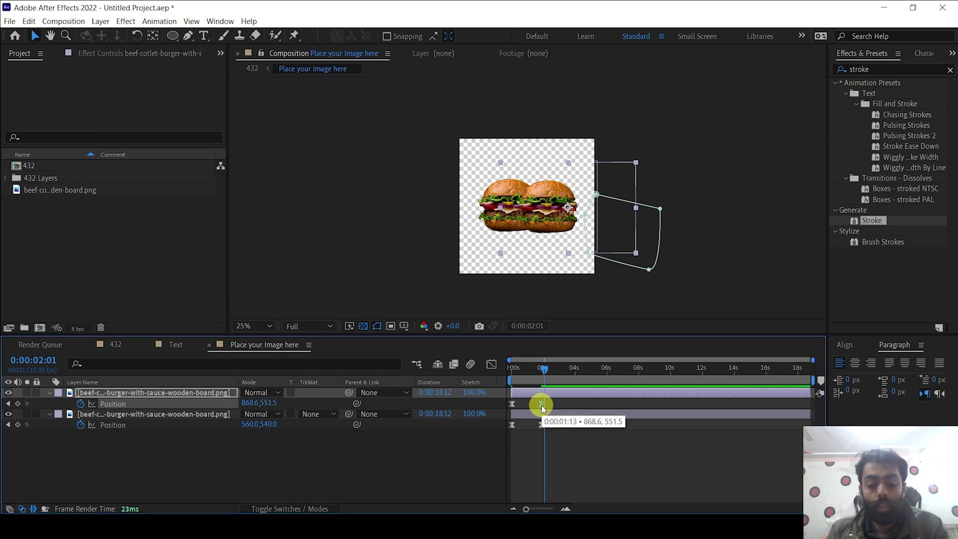
{"action": "left_click", "coordinate": [494, 367]}
{"action": "left_click_drag", "start_coordinate": [537, 478], "coordinate": [523, 478]}
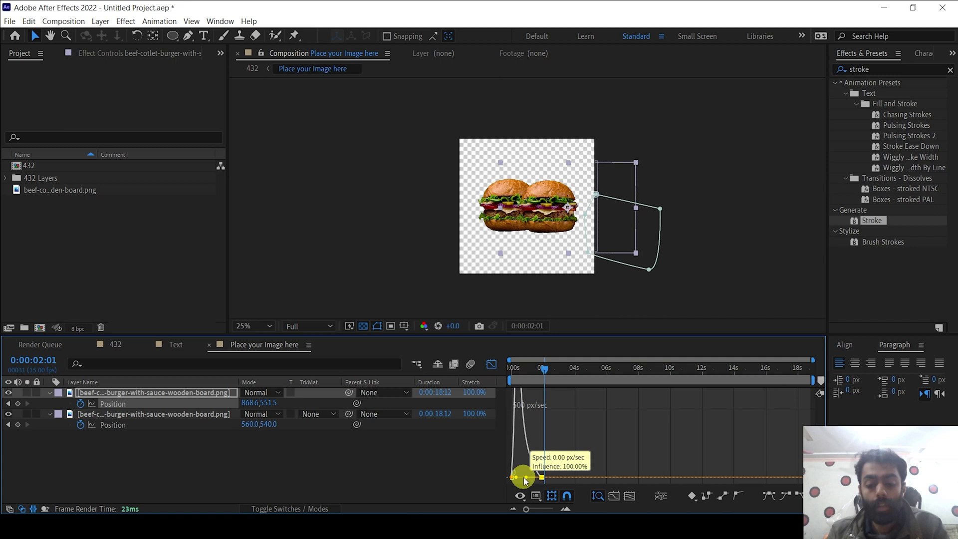
{"action": "left_click", "coordinate": [491, 364]}
Play back the burger drop-in from the start in the Place your Image here composition and in composition 432
{"action": "left_click_drag", "start_coordinate": [552, 371], "coordinate": [513, 368]}
{"action": "key", "text": "space"}
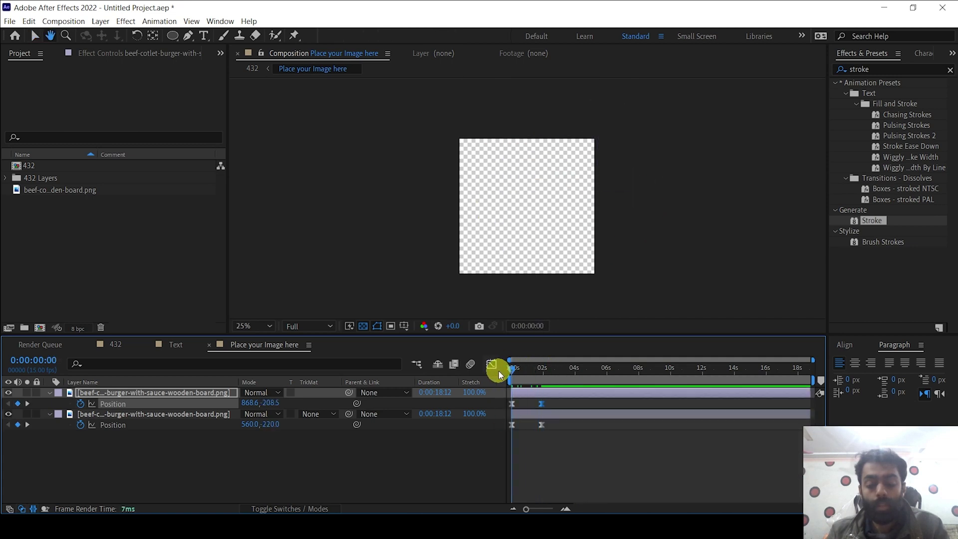
{"action": "key", "text": "space"}
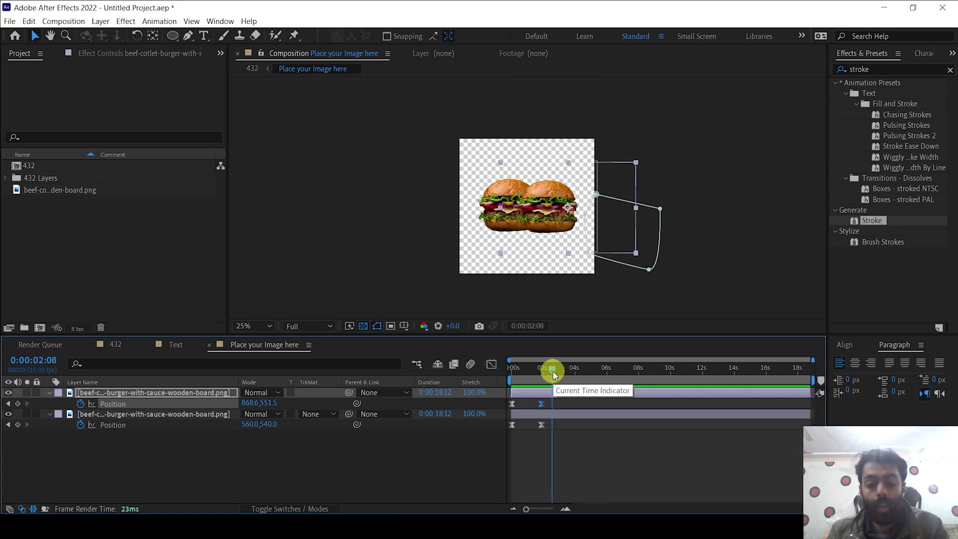
{"action": "left_click_drag", "start_coordinate": [553, 371], "coordinate": [502, 370]}
{"action": "key", "text": "space"}
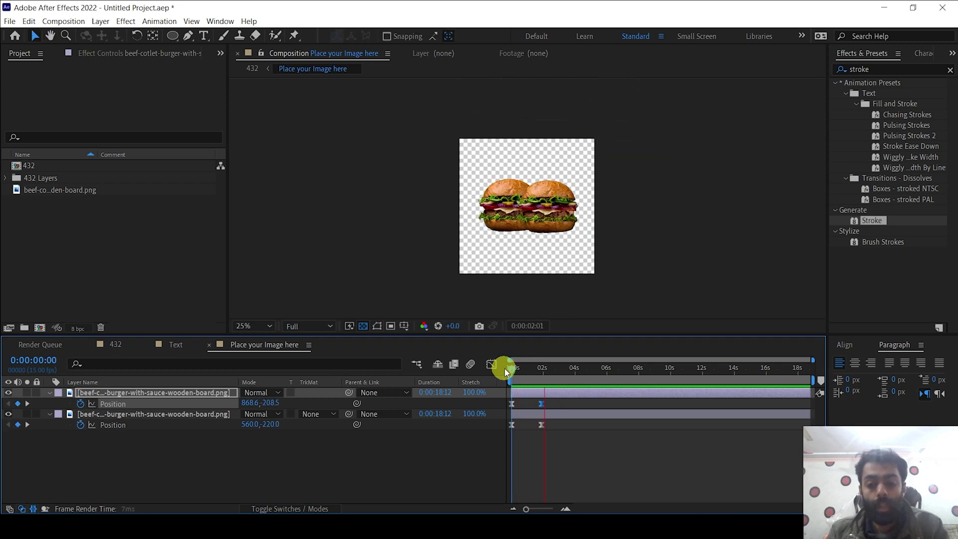
{"action": "left_click", "coordinate": [116, 345]}
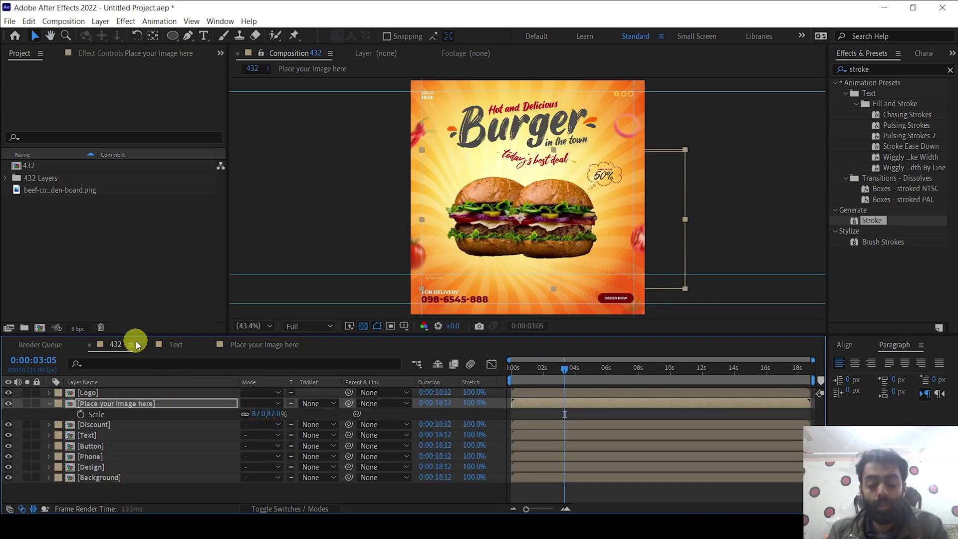
{"action": "left_click_drag", "start_coordinate": [566, 371], "coordinate": [489, 371]}
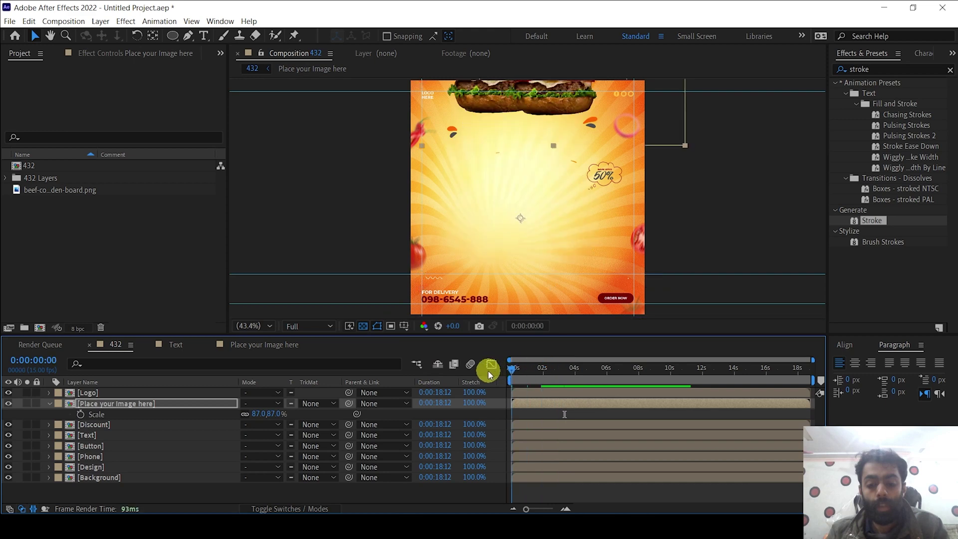
{"action": "key", "text": "space"}
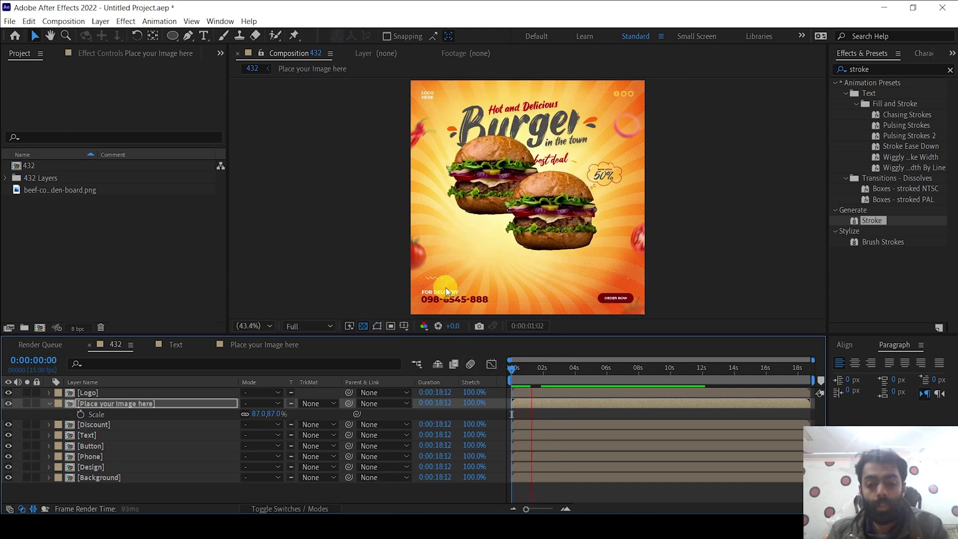
{"action": "key", "text": "space"}
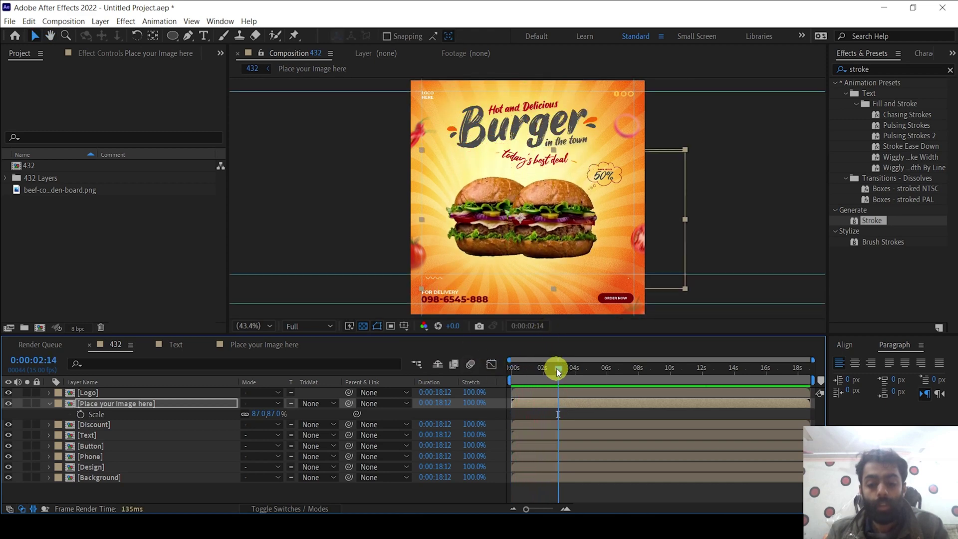
Stop the preview at 0:00:02:08 and collapse the properties of the Place your Image here layer
{"action": "key", "text": "space"}
{"action": "left_click", "coordinate": [552, 369]}
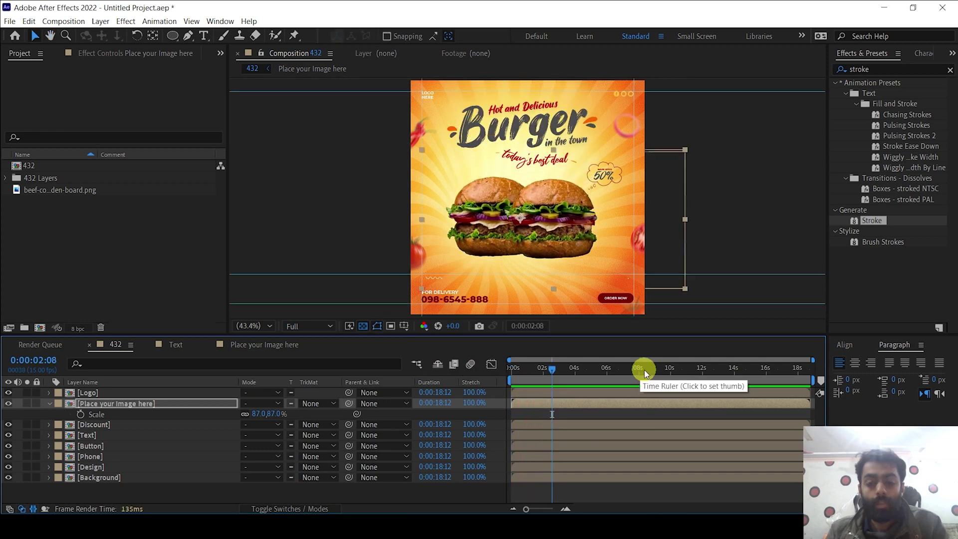
{"action": "left_click", "coordinate": [49, 404]}
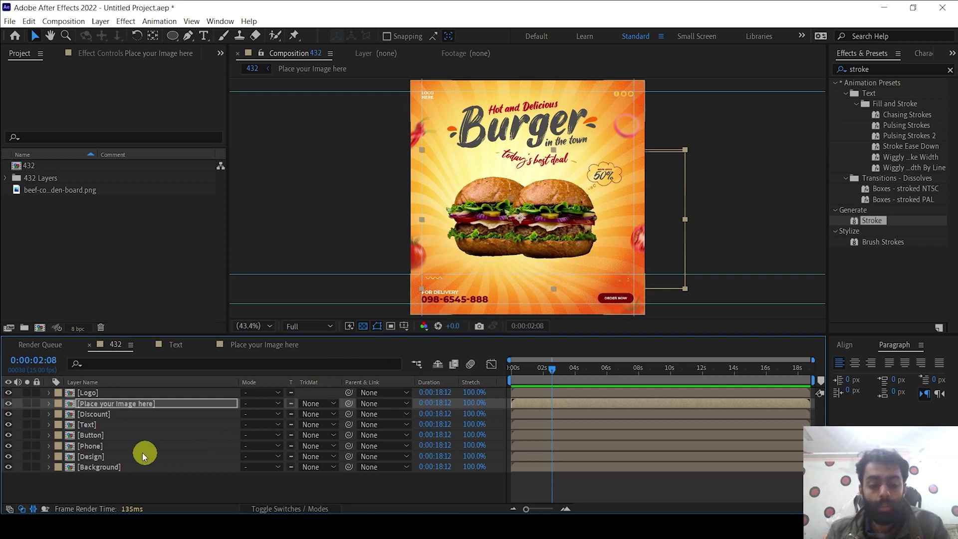
Move the anchor point of the Button layer onto the centre of the ORDER NOW button
{"action": "left_click", "coordinate": [96, 424]}
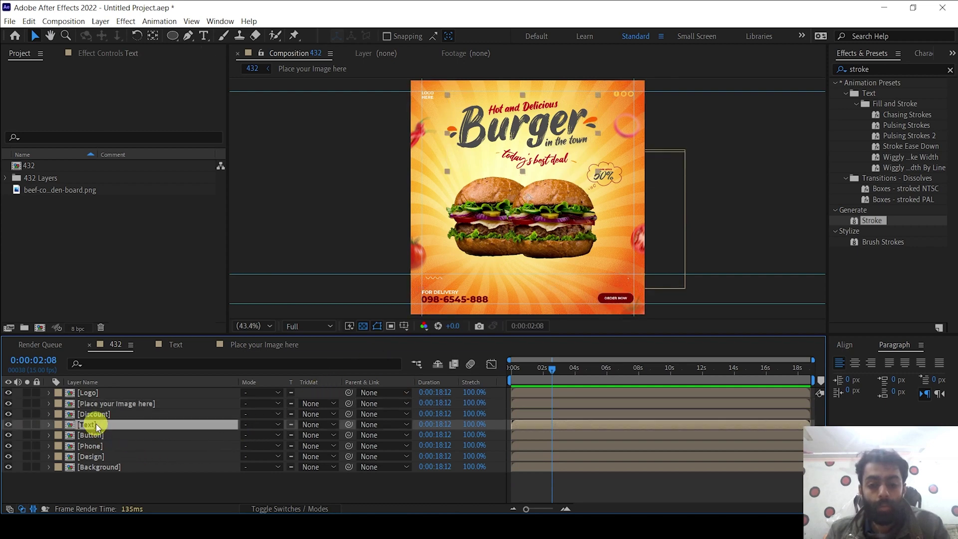
{"action": "left_click", "coordinate": [91, 436]}
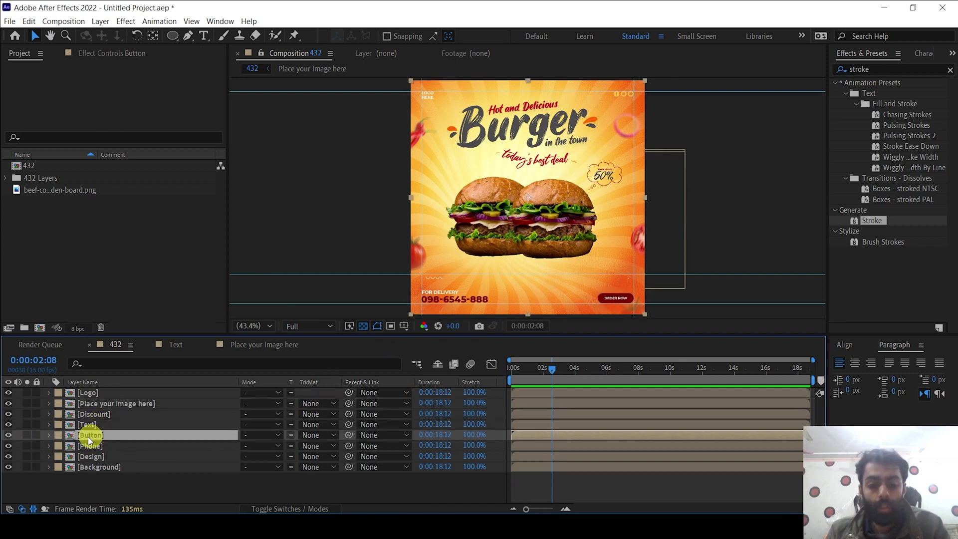
{"action": "left_click", "coordinate": [8, 435]}
{"action": "key", "text": "h"}
{"action": "left_click_drag", "start_coordinate": [618, 280], "coordinate": [594, 253]}
{"action": "scroll", "coordinate": [594, 252], "scroll_direction": "up", "scroll_amount": 1}
{"action": "key", "text": "v"}
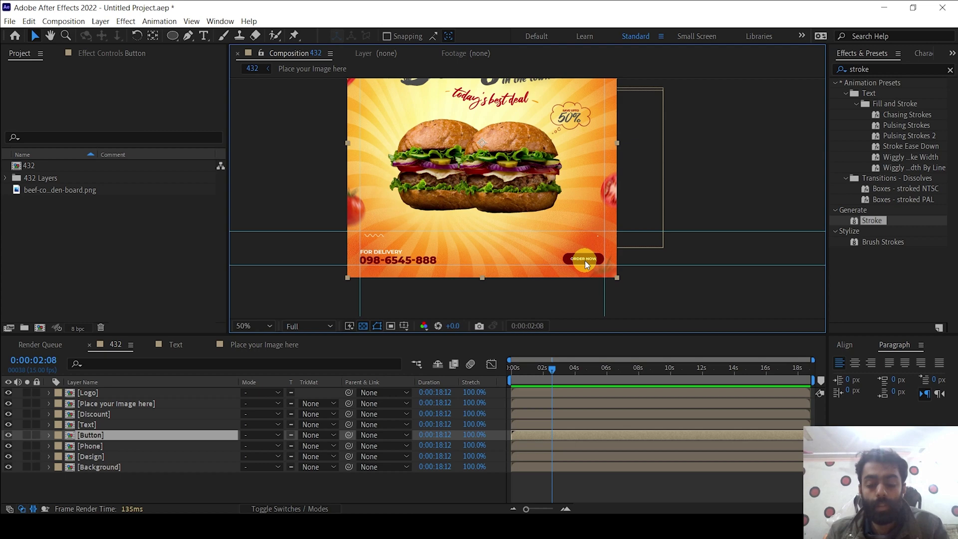
{"action": "left_click", "coordinate": [152, 37]}
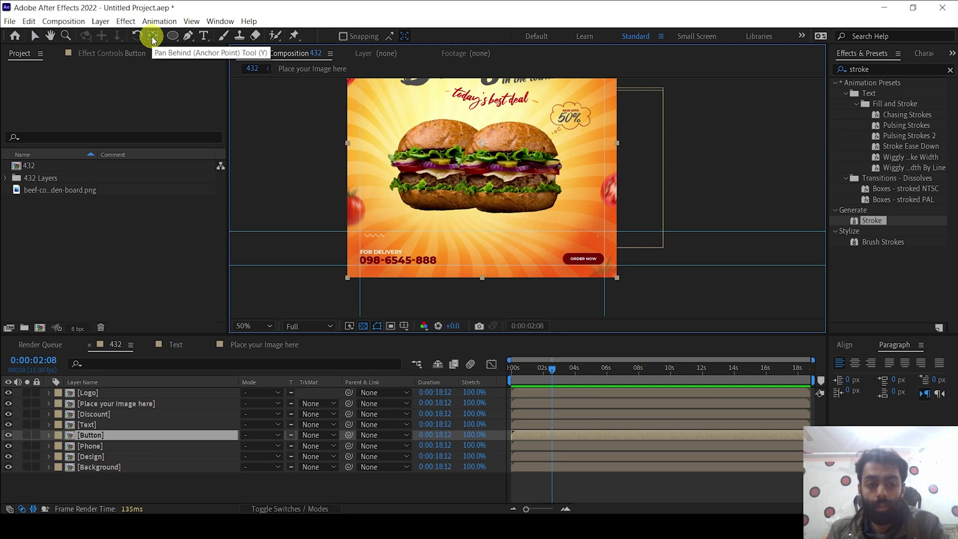
{"action": "left_click_drag", "start_coordinate": [481, 143], "coordinate": [583, 258]}
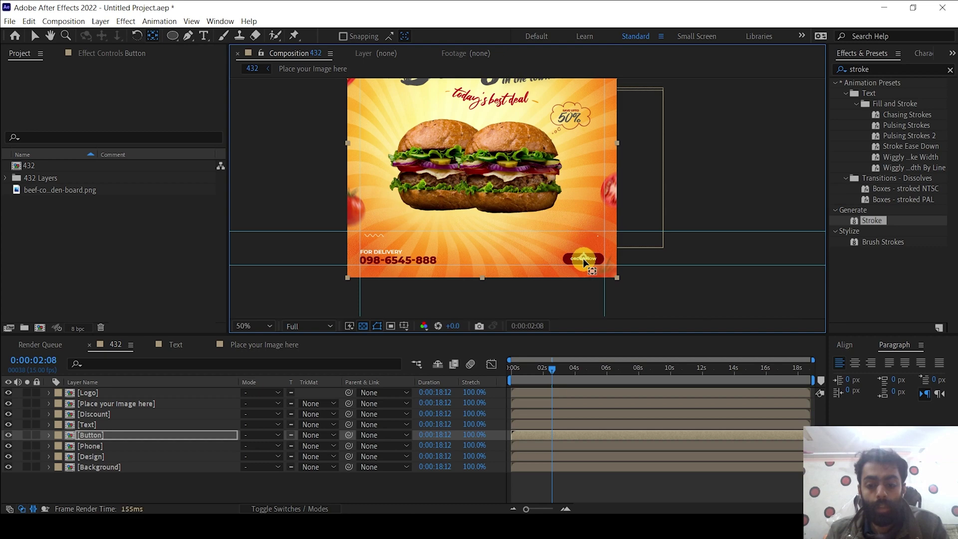
Animate the Button layer's Scale with keyframes of 100% at 0:00:01:05 and 0% at 0:00:00:00
{"action": "left_click", "coordinate": [99, 437]}
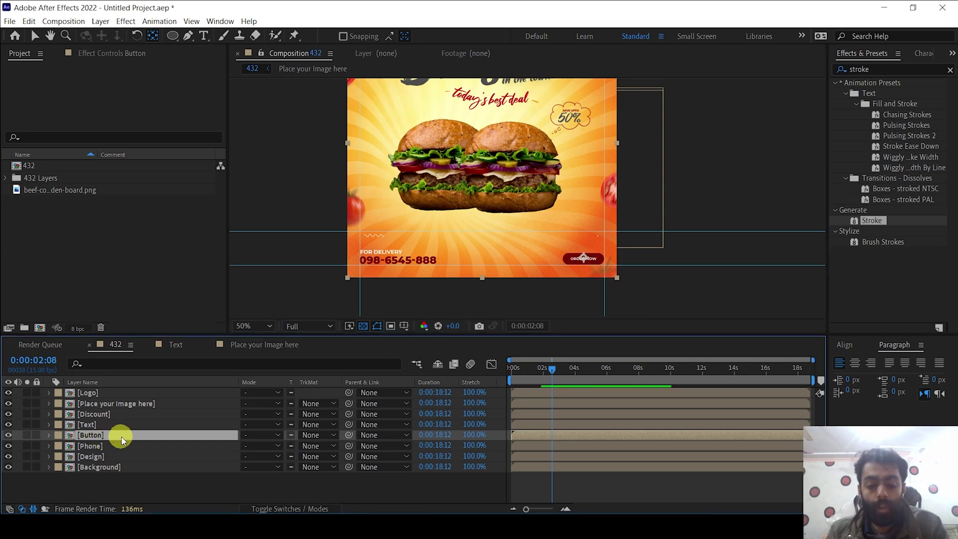
{"action": "left_click_drag", "start_coordinate": [559, 372], "coordinate": [531, 373]}
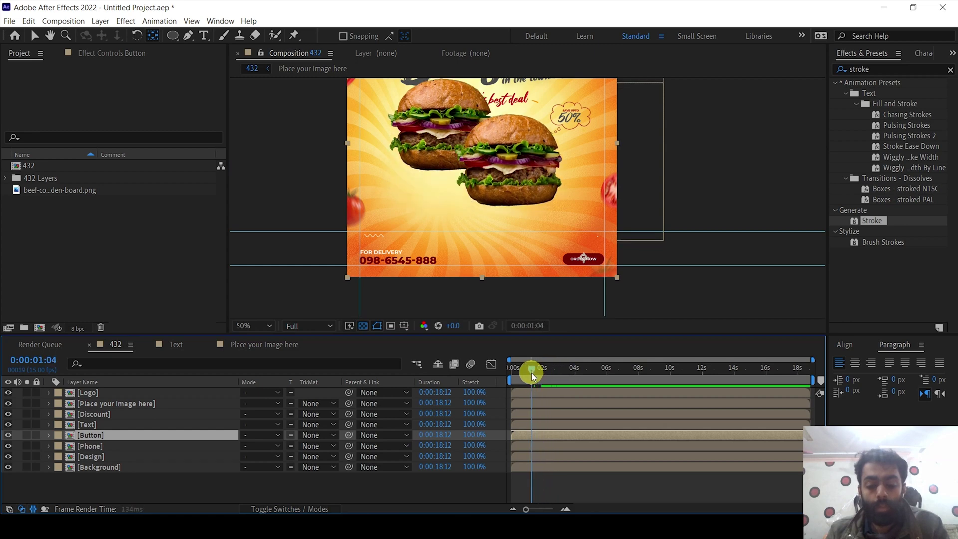
{"action": "key", "text": "s"}
{"action": "left_click", "coordinate": [80, 447]}
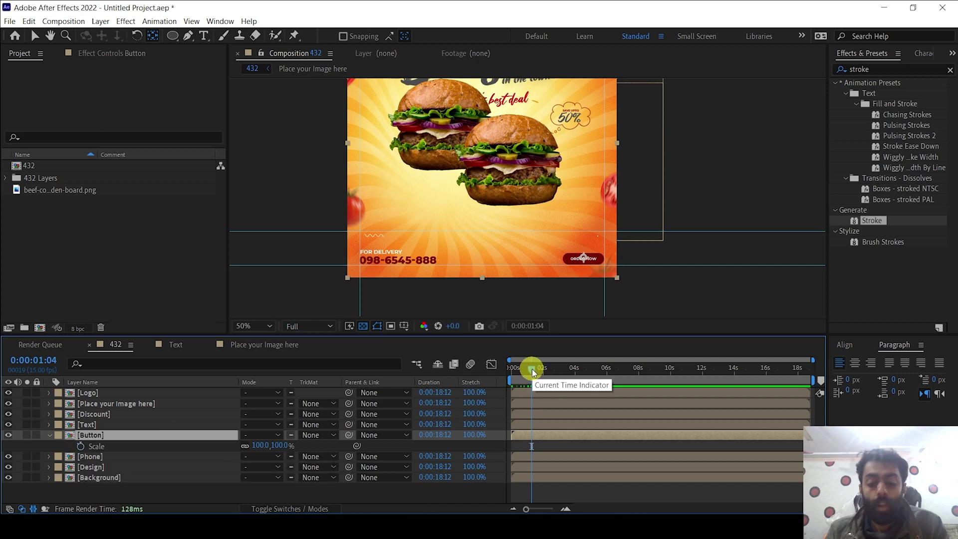
{"action": "left_click_drag", "start_coordinate": [532, 370], "coordinate": [501, 371]}
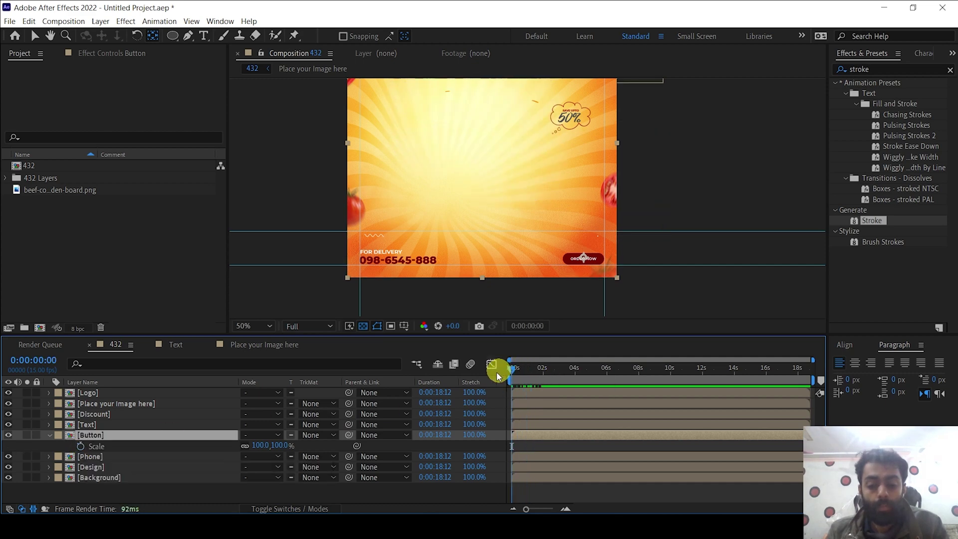
{"action": "left_click", "coordinate": [532, 373]}
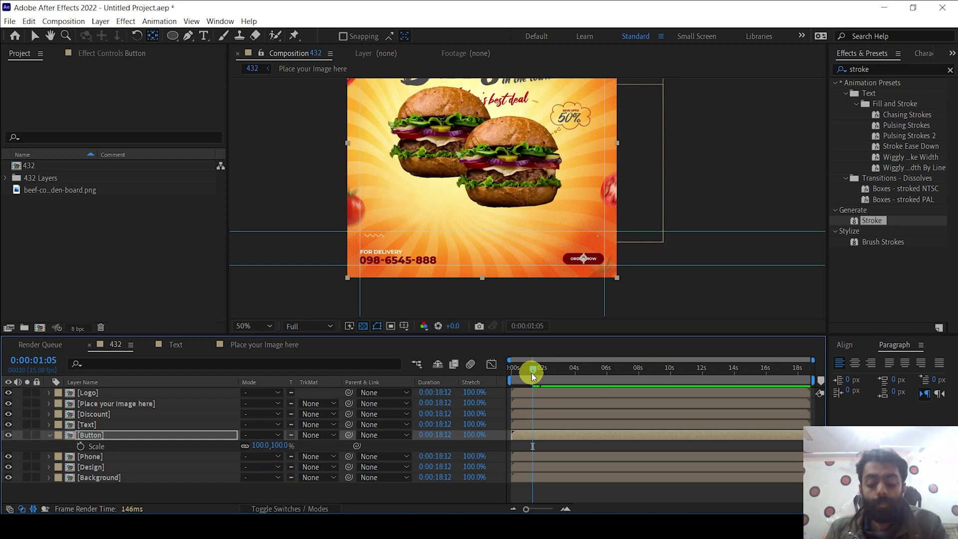
{"action": "left_click", "coordinate": [81, 447]}
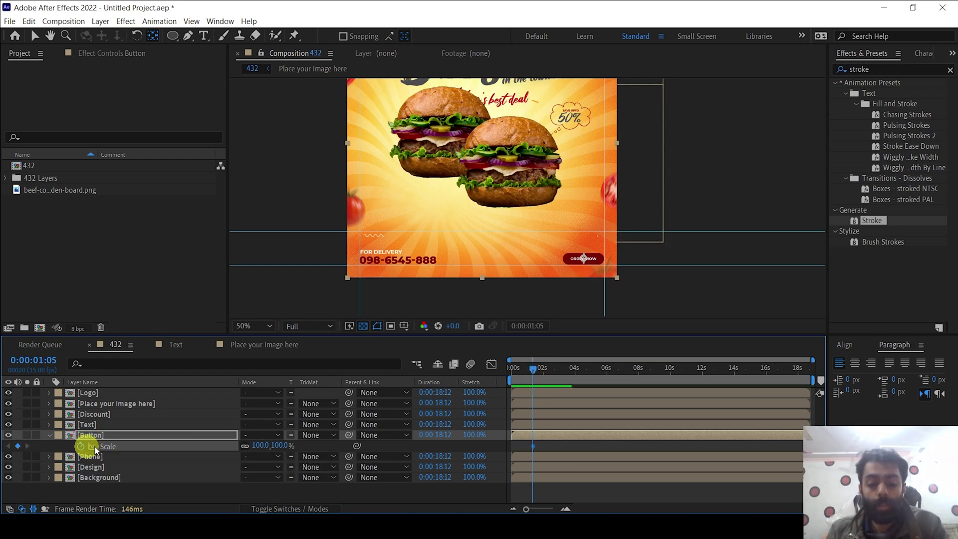
{"action": "left_click_drag", "start_coordinate": [533, 375], "coordinate": [504, 375]}
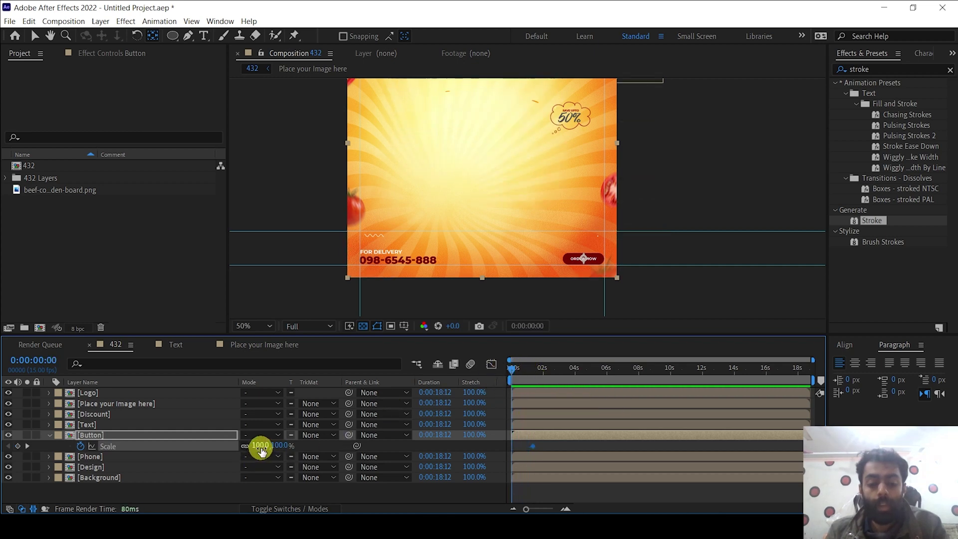
{"action": "key", "text": "Return"}
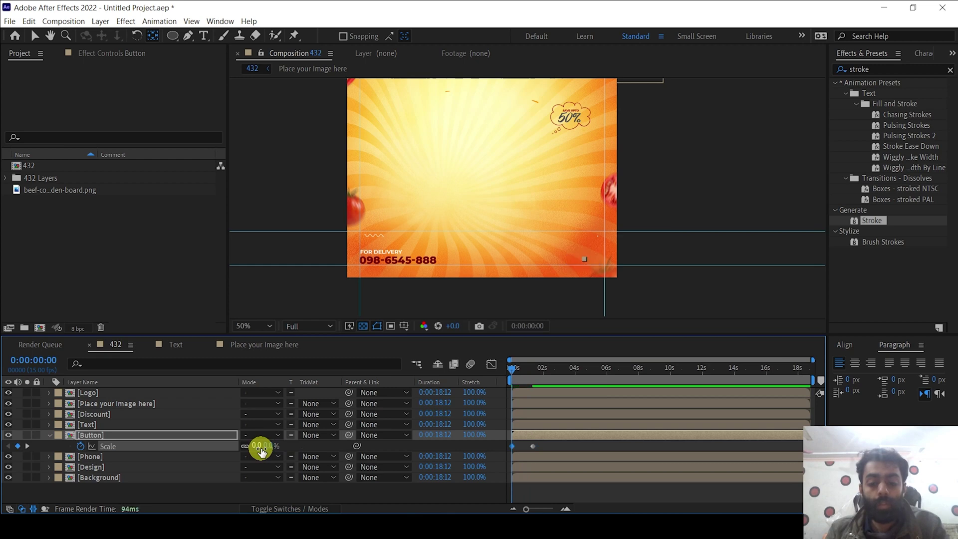
Play back the ORDER NOW button's scale-in from the start of composition 432
{"action": "key", "text": "space"}
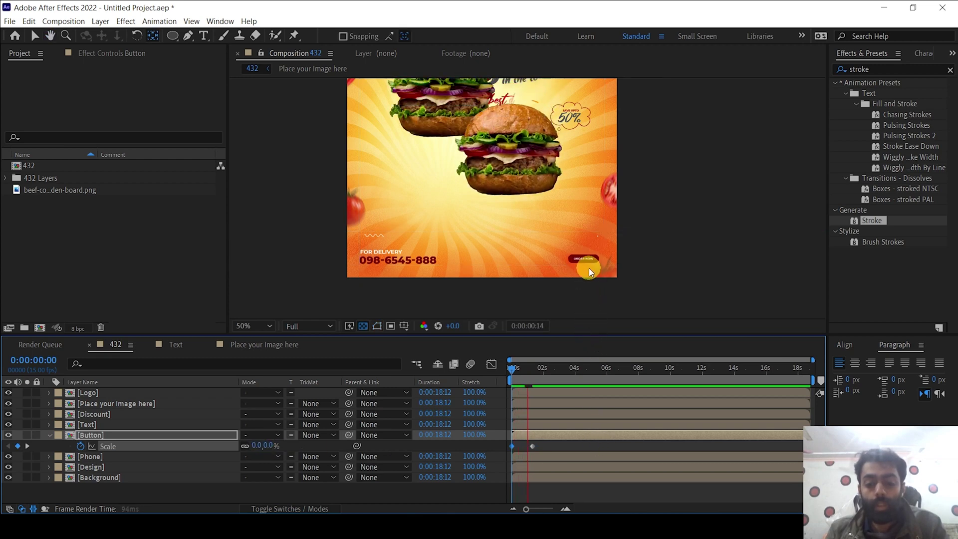
{"action": "left_click", "coordinate": [553, 364]}
{"action": "left_click_drag", "start_coordinate": [554, 368], "coordinate": [511, 372]}
{"action": "key", "text": "space"}
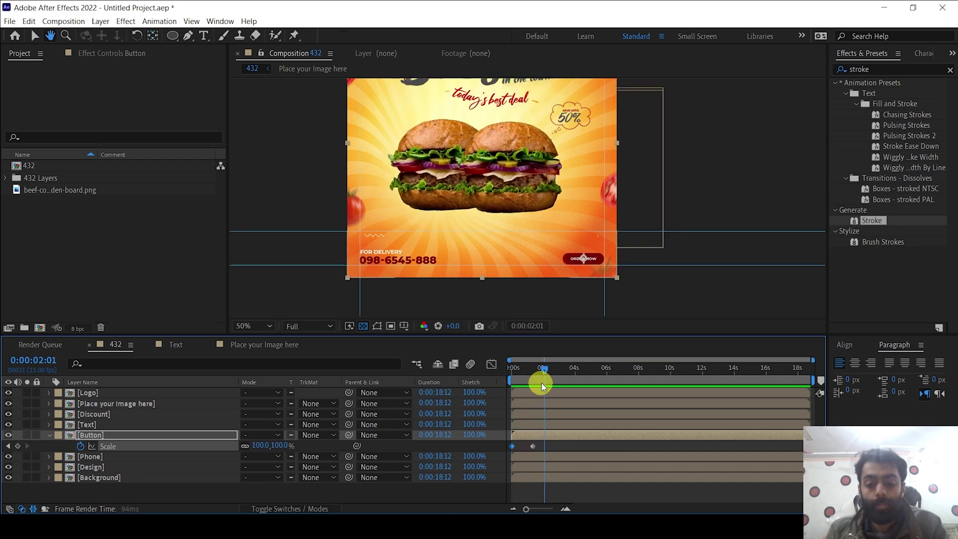
{"action": "key", "text": "space"}
{"action": "key", "text": "space"}
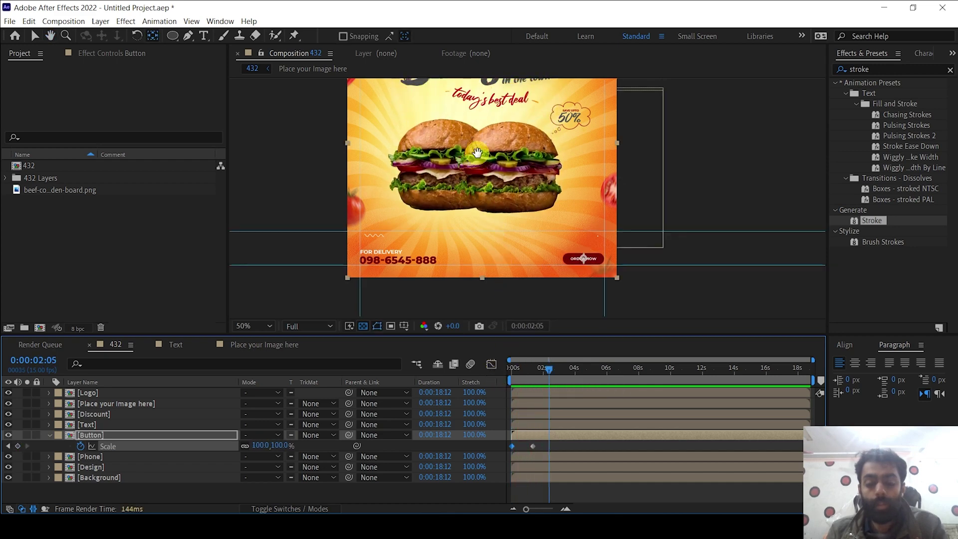
Open the Phone composition and convert its phone number layer to editable text
{"action": "left_click_drag", "start_coordinate": [477, 151], "coordinate": [464, 192]}
{"action": "key", "text": "v"}
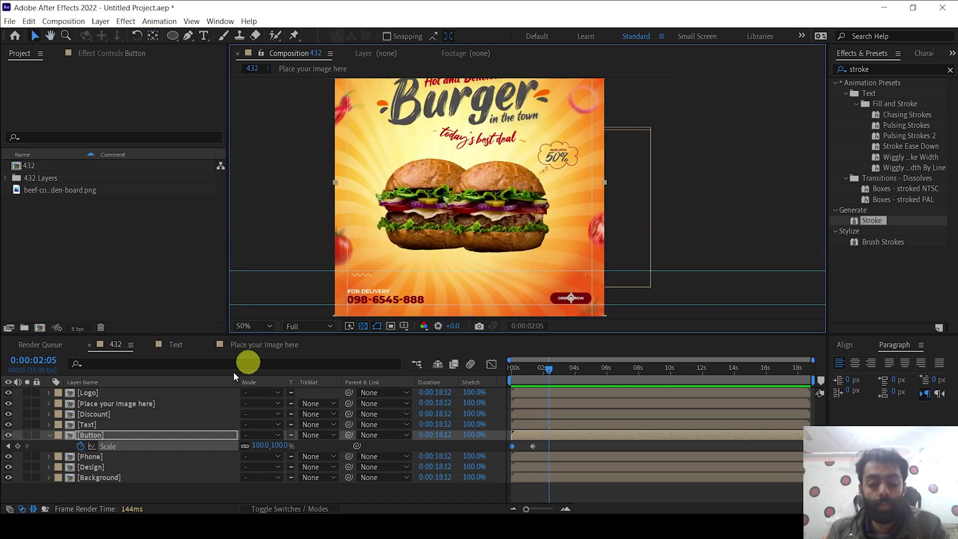
{"action": "left_click", "coordinate": [94, 457]}
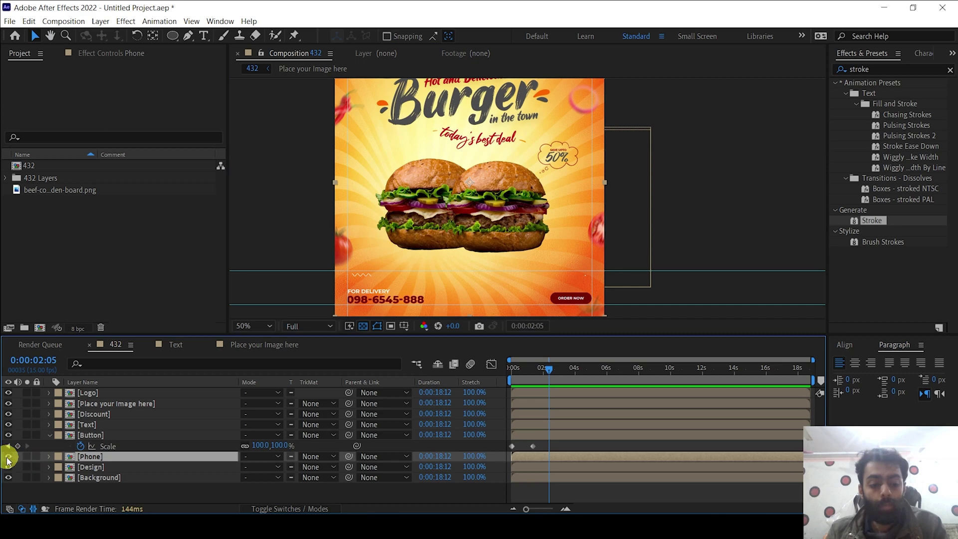
{"action": "double_click", "coordinate": [76, 458]}
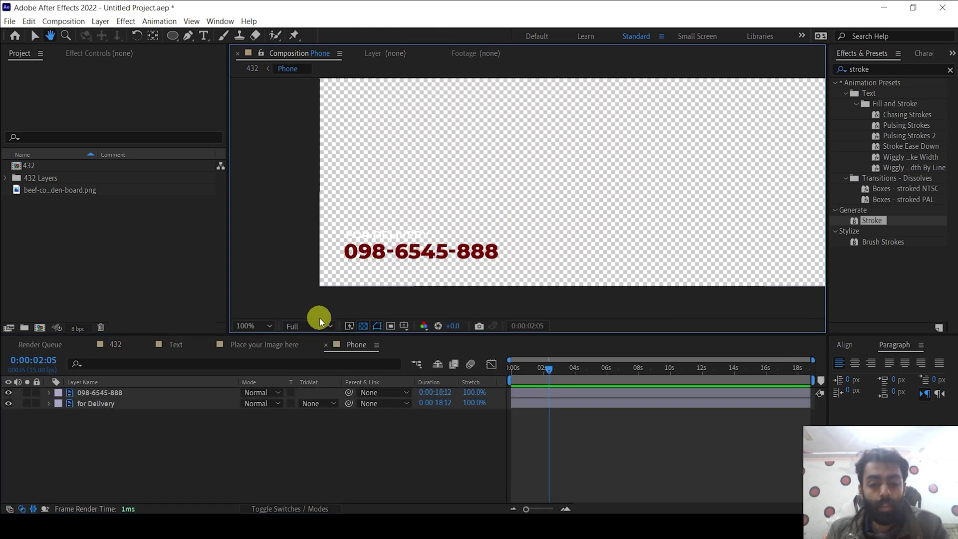
{"action": "left_click", "coordinate": [103, 393]}
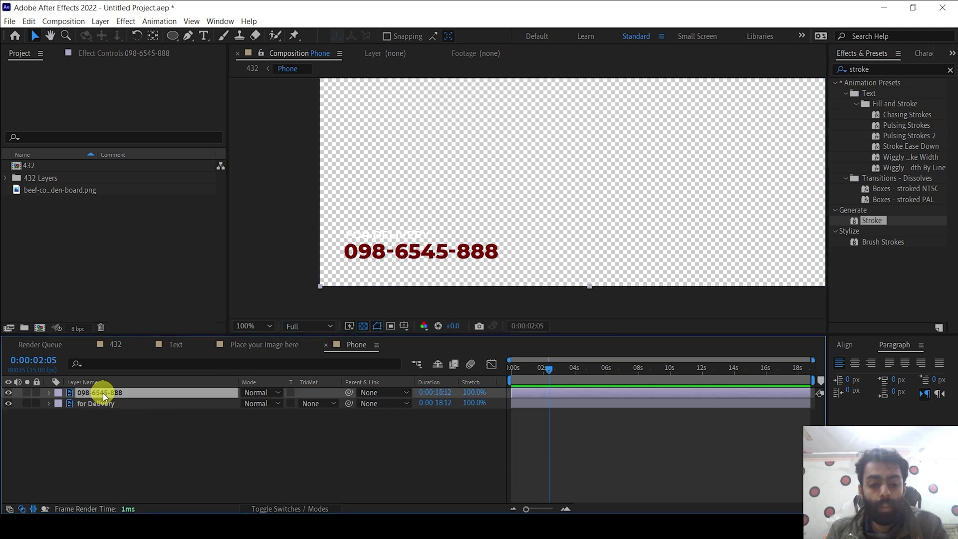
{"action": "right_click", "coordinate": [103, 393]}
{"action": "mouse_move", "coordinate": [212, 306]}
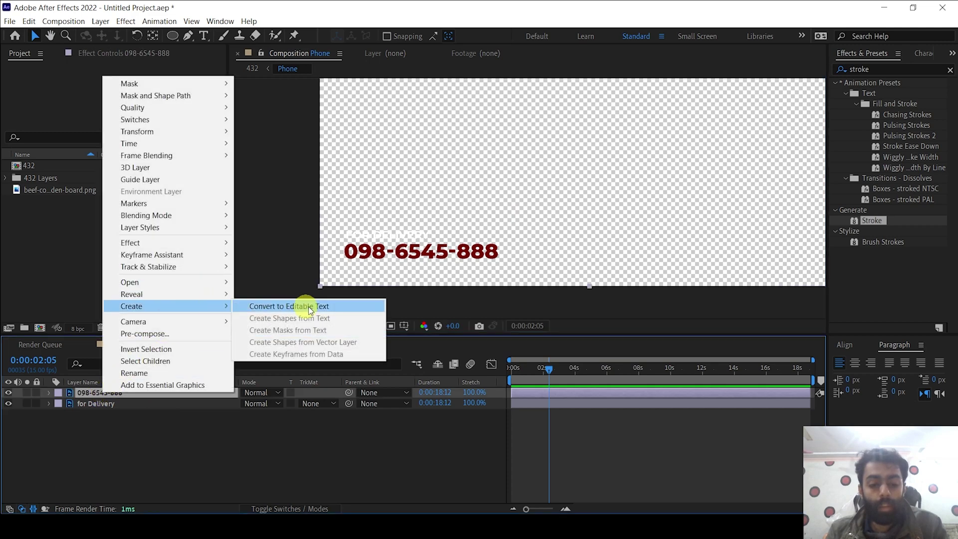
{"action": "left_click", "coordinate": [310, 305]}
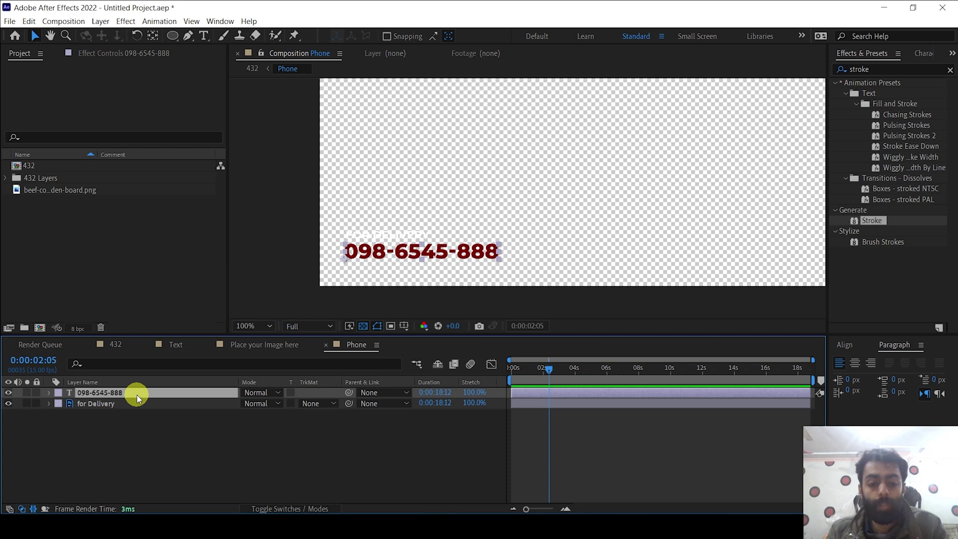
Apply the first Transitions - Text Layer starter preset from Animation Composer 3 to the phone number text as an In animation
{"action": "left_click", "coordinate": [221, 21]}
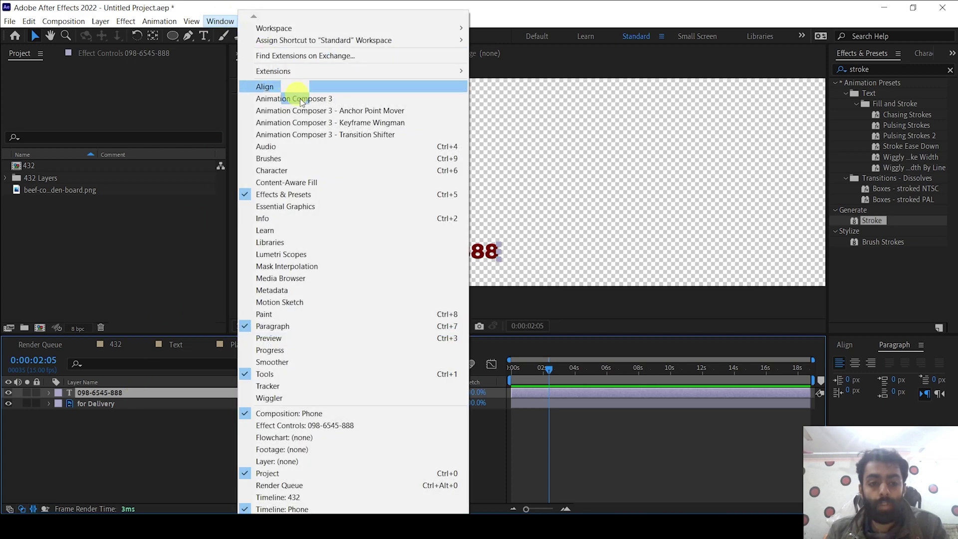
{"action": "left_click", "coordinate": [309, 99]}
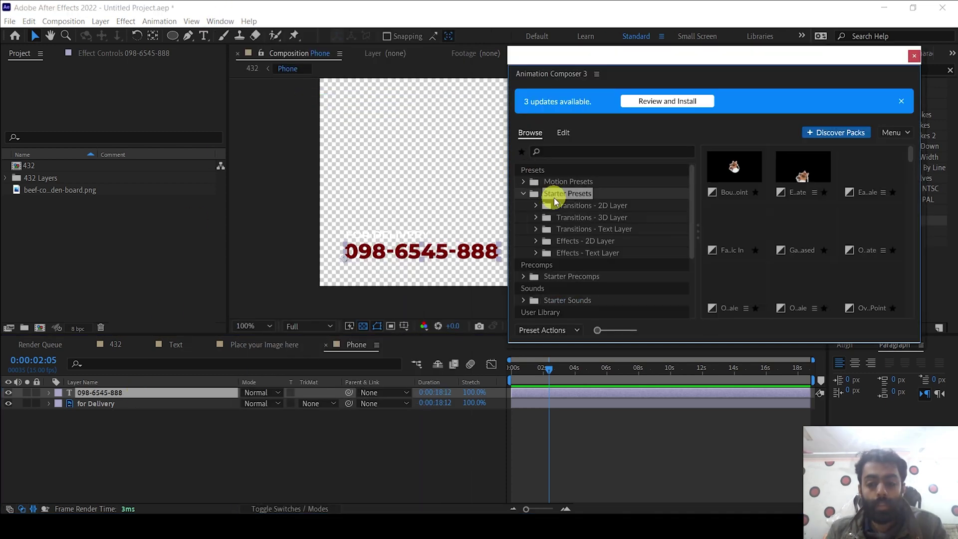
{"action": "left_click", "coordinate": [558, 232]}
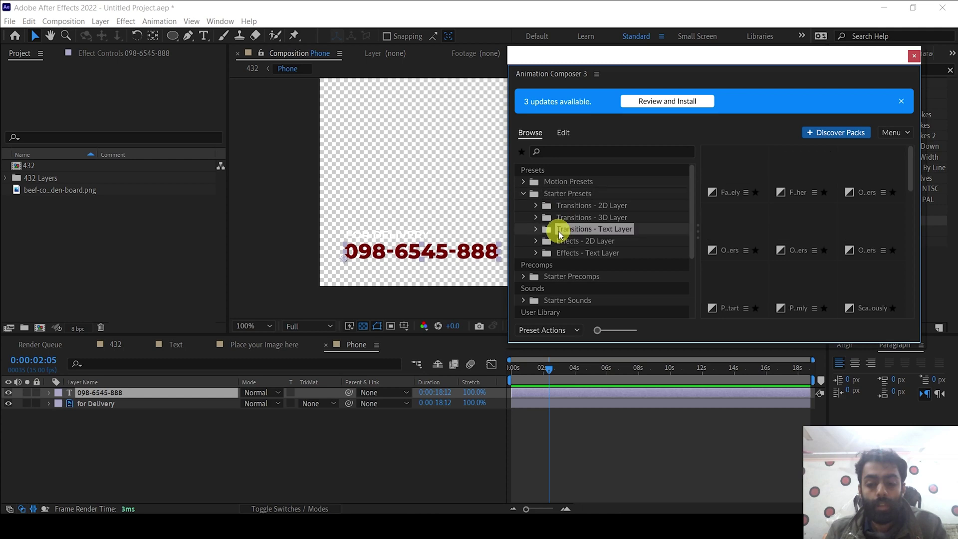
{"action": "left_click", "coordinate": [733, 163]}
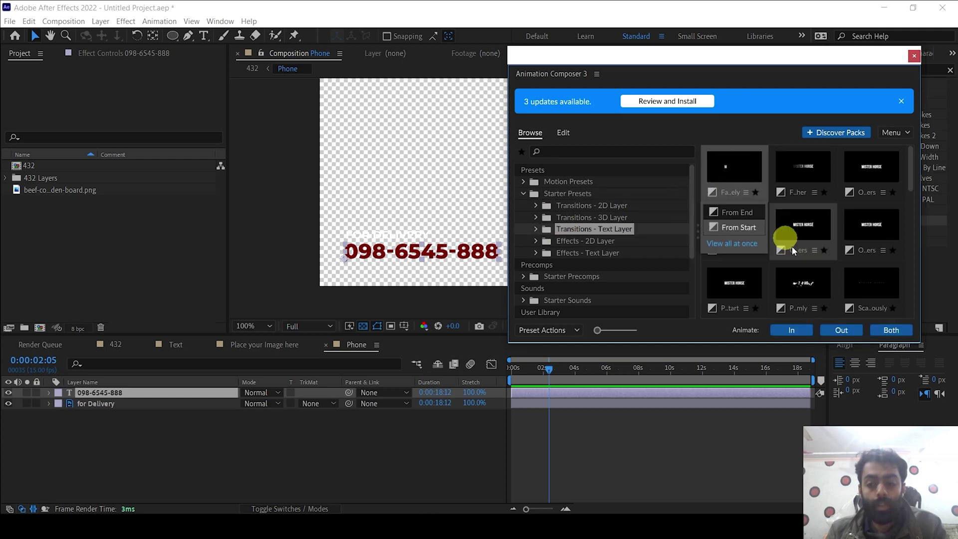
{"action": "left_click", "coordinate": [793, 331]}
{"action": "left_click", "coordinate": [914, 57]}
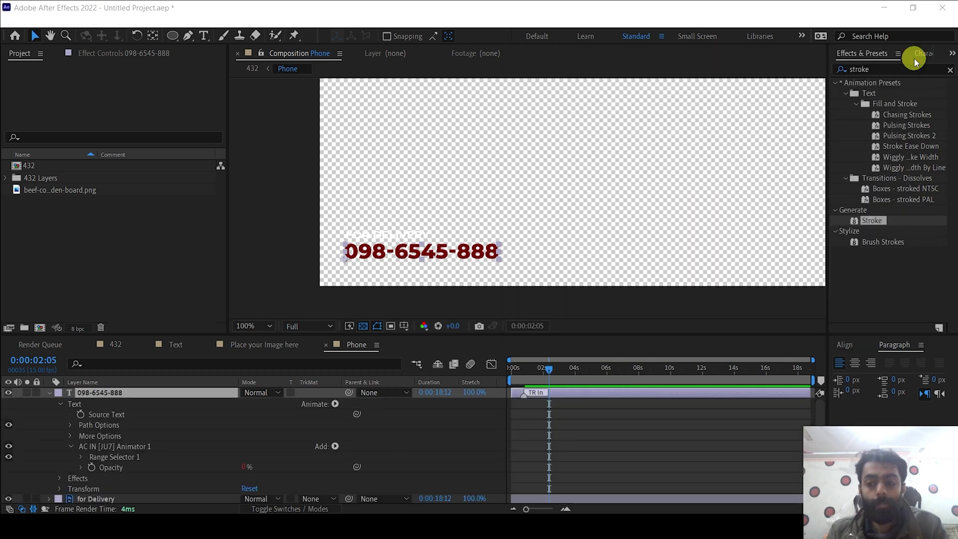
{"action": "left_click", "coordinate": [49, 392]}
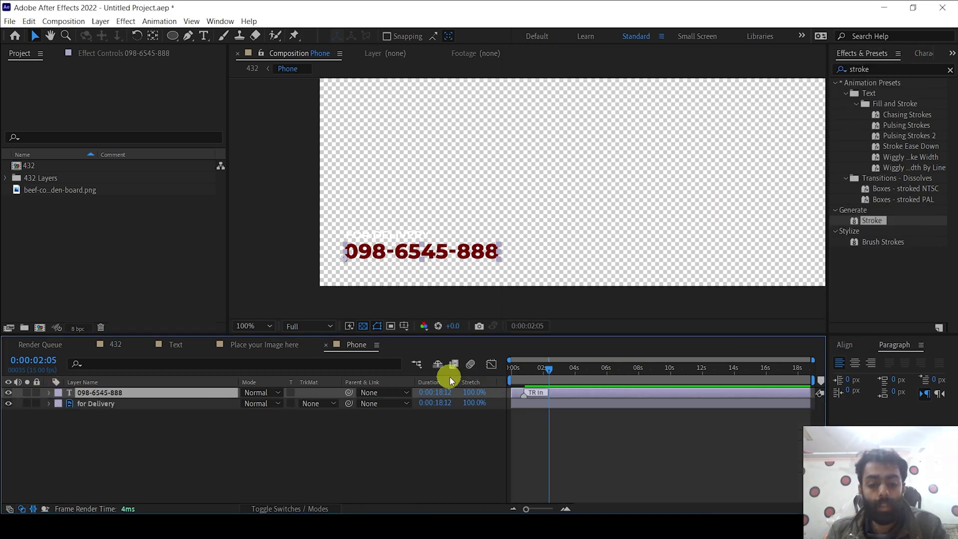
Preview the phone number reveal in the Phone composition and in composition 432, and collapse the Button layer's properties
{"action": "left_click_drag", "start_coordinate": [549, 368], "coordinate": [472, 366]}
{"action": "key", "text": "space"}
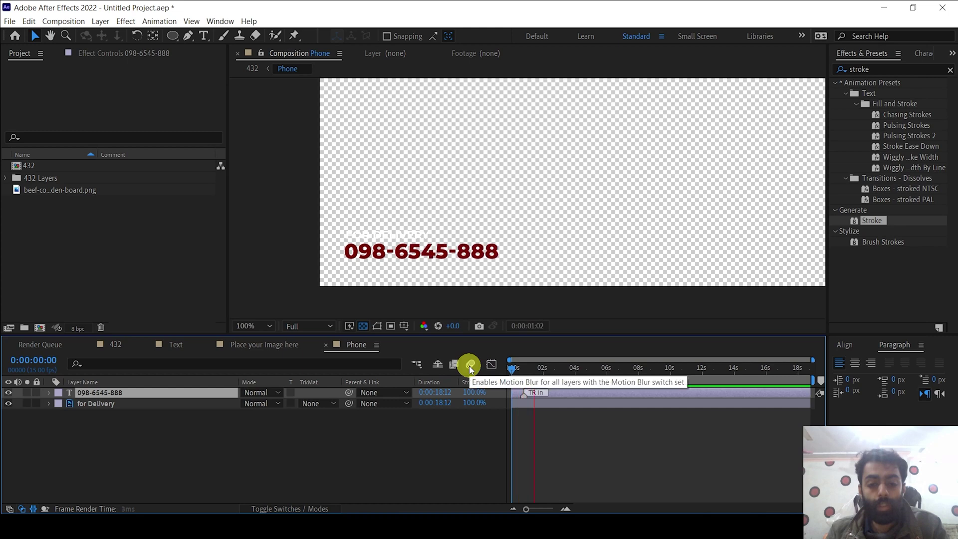
{"action": "left_click", "coordinate": [128, 343]}
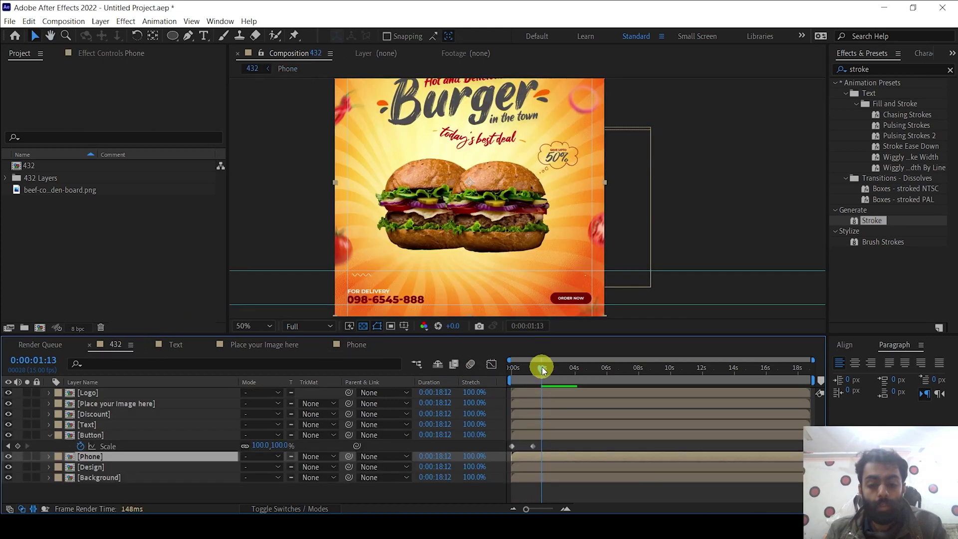
{"action": "left_click", "coordinate": [255, 326]}
{"action": "left_click", "coordinate": [250, 104]}
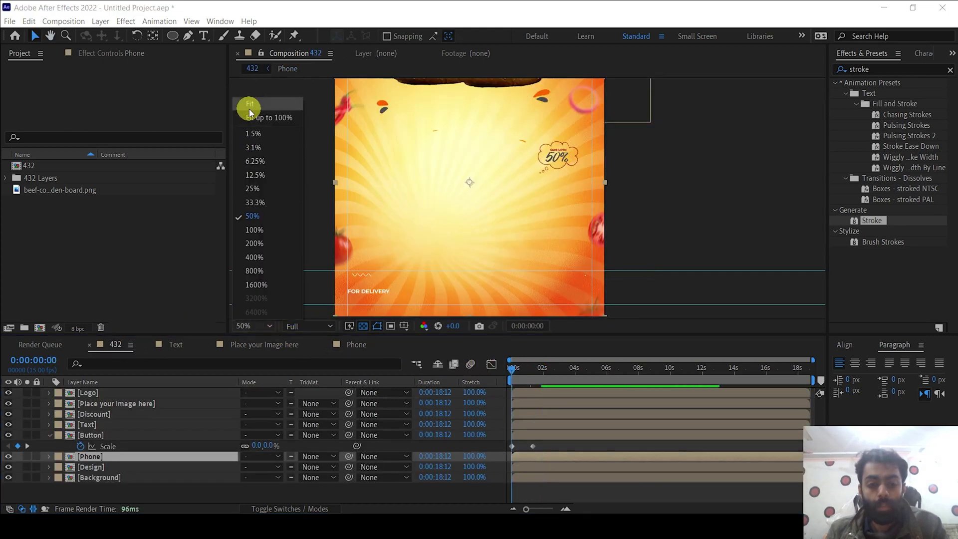
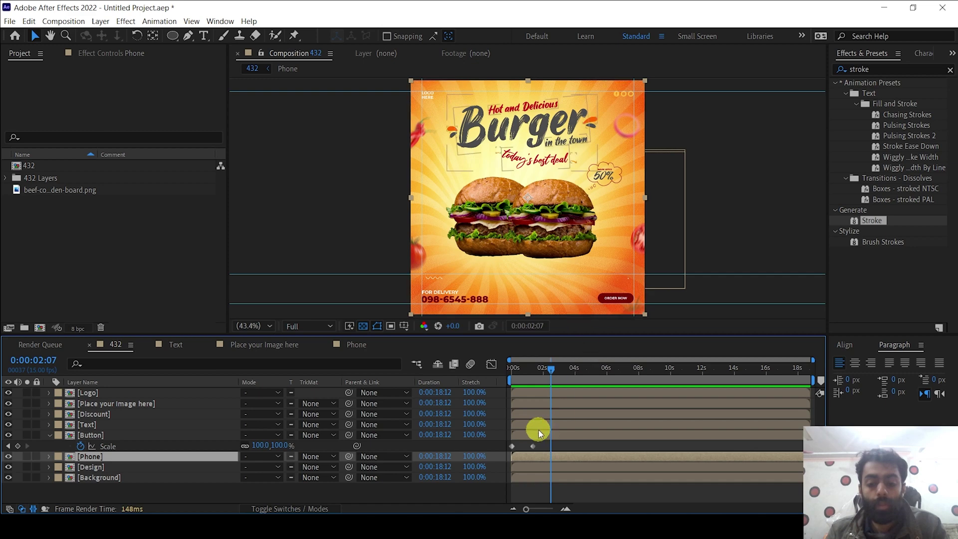
{"action": "left_click", "coordinate": [52, 436]}
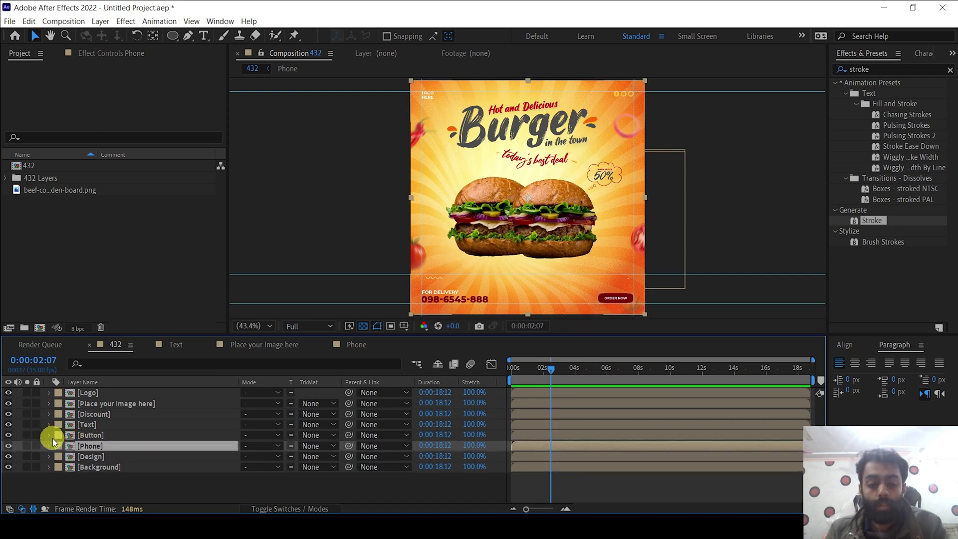
Rename the "Place your Image here" layer in composition 432 to "burger"
{"action": "left_click", "coordinate": [102, 406]}
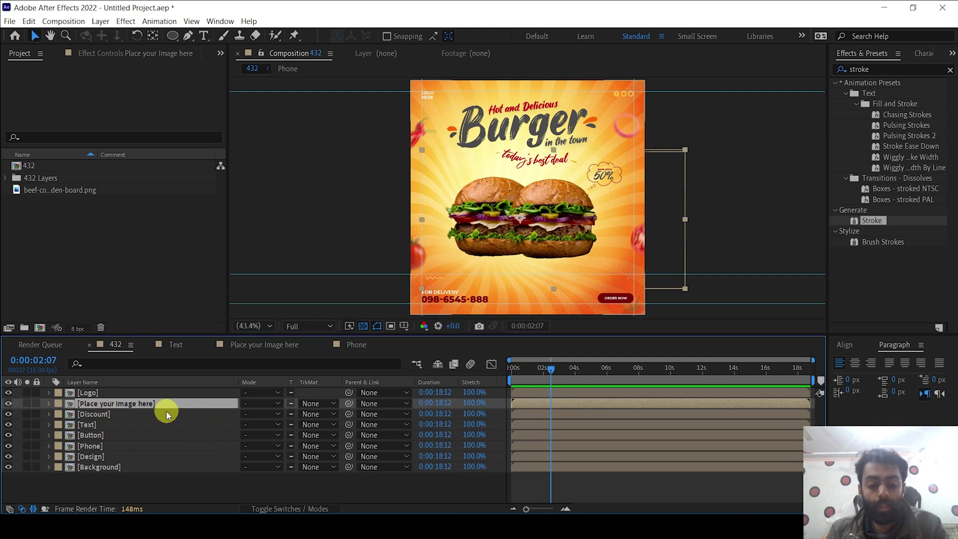
{"action": "key", "text": "Return"}
{"action": "type", "text": "burger"}
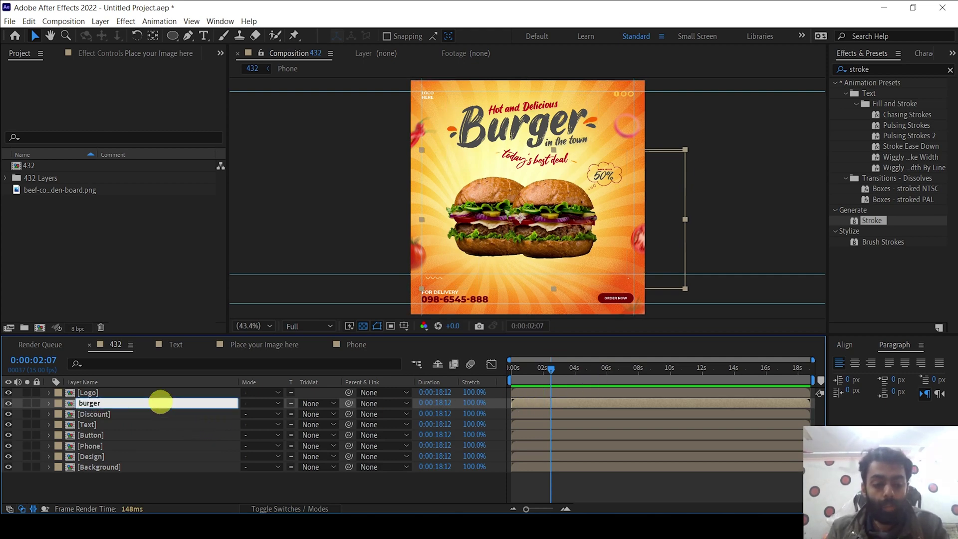
{"action": "key", "text": "Return"}
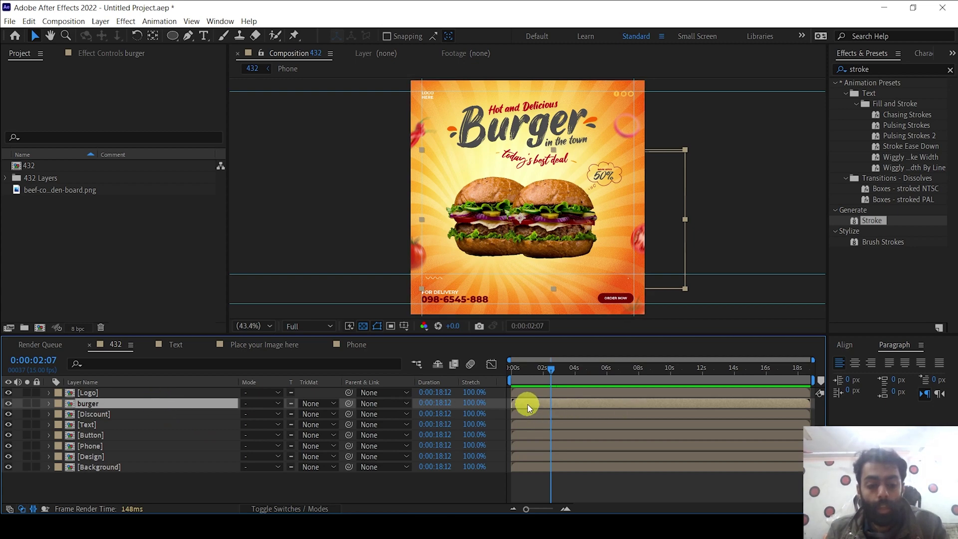
Shift the Text layer to start at about 1.5 seconds and the Phone layer to start at 0:00:02:11
{"action": "left_click", "coordinate": [527, 426]}
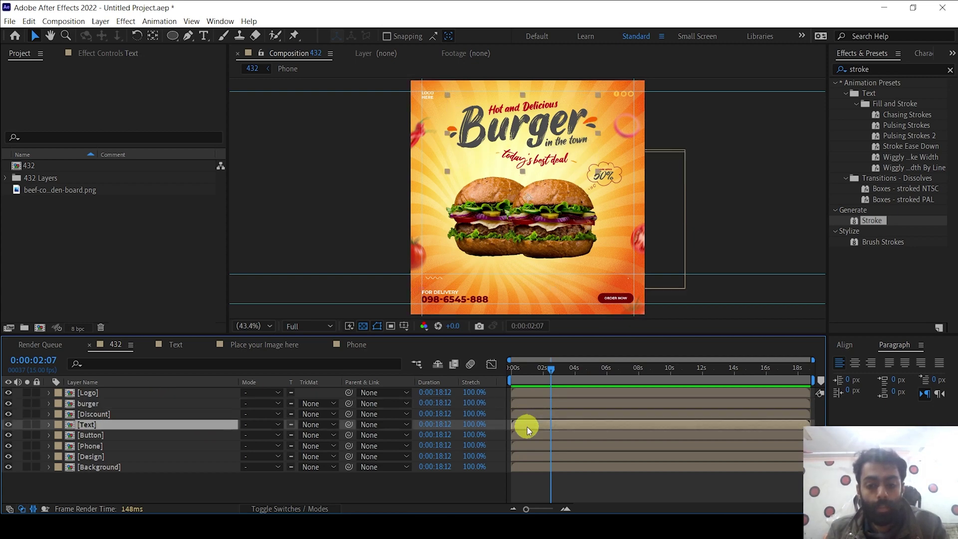
{"action": "left_click_drag", "start_coordinate": [523, 427], "coordinate": [526, 427]}
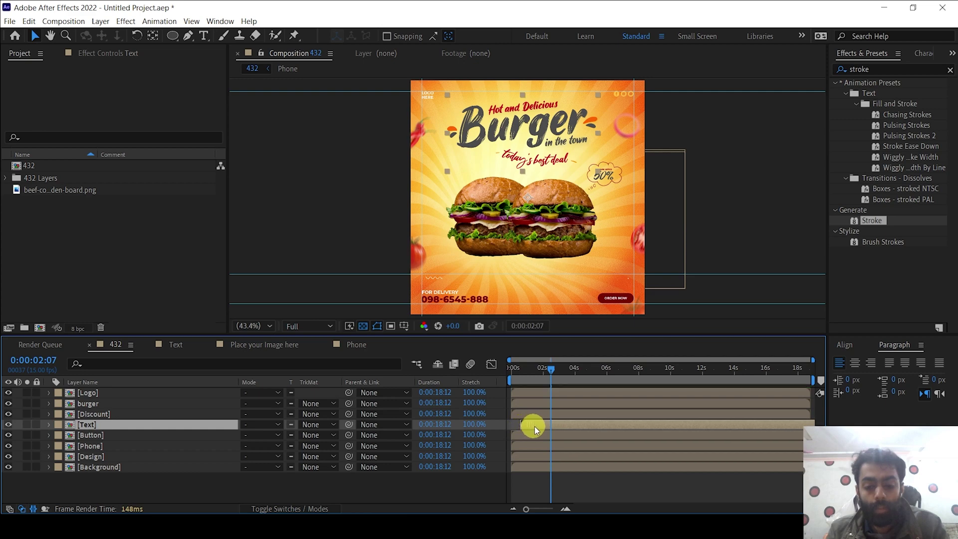
{"action": "mouse_move", "coordinate": [547, 369]}
{"action": "left_mouse_down"}
{"action": "mouse_move", "coordinate": [509, 372]}
{"action": "mouse_move", "coordinate": [564, 373]}
{"action": "mouse_move", "coordinate": [536, 373]}
{"action": "mouse_move", "coordinate": [553, 375]}
{"action": "left_mouse_up"}
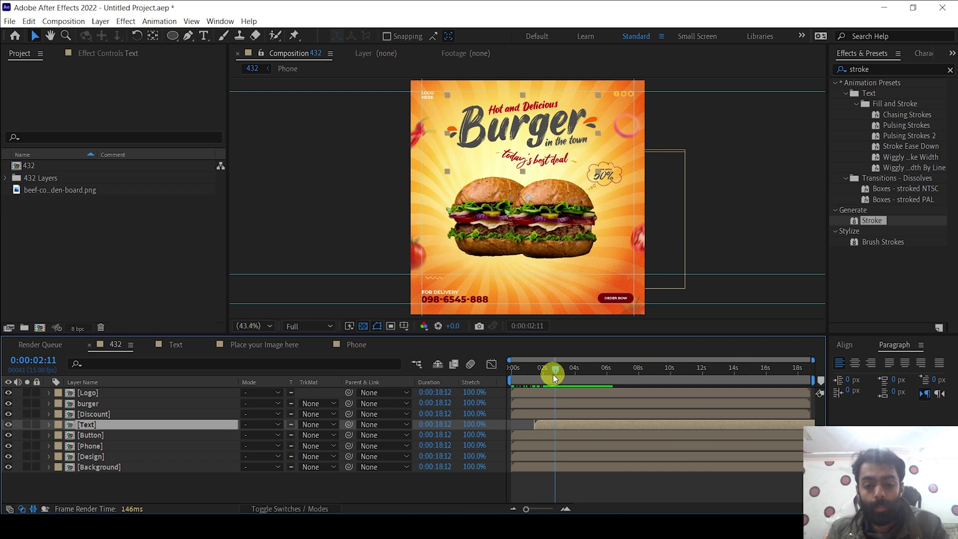
{"action": "left_click", "coordinate": [97, 446]}
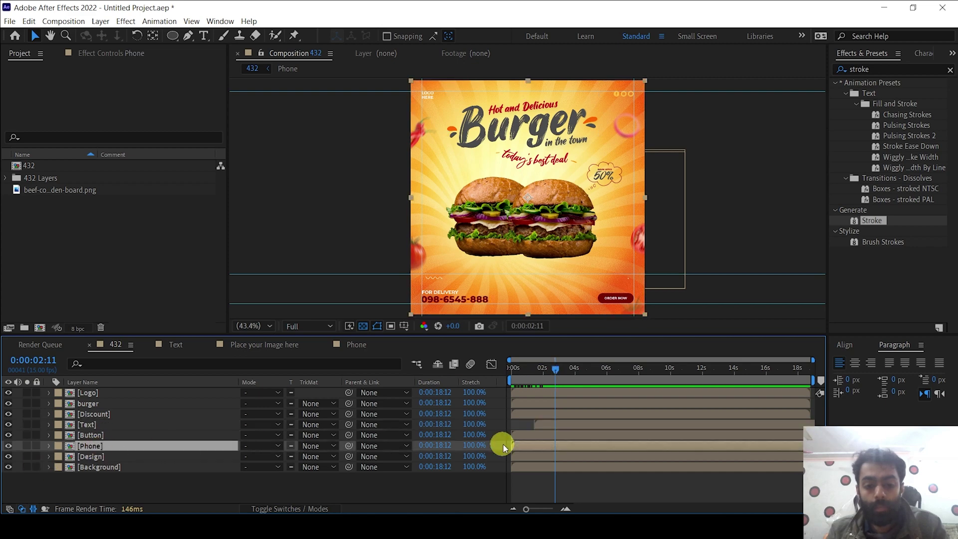
{"action": "left_click_drag", "start_coordinate": [514, 448], "coordinate": [562, 448]}
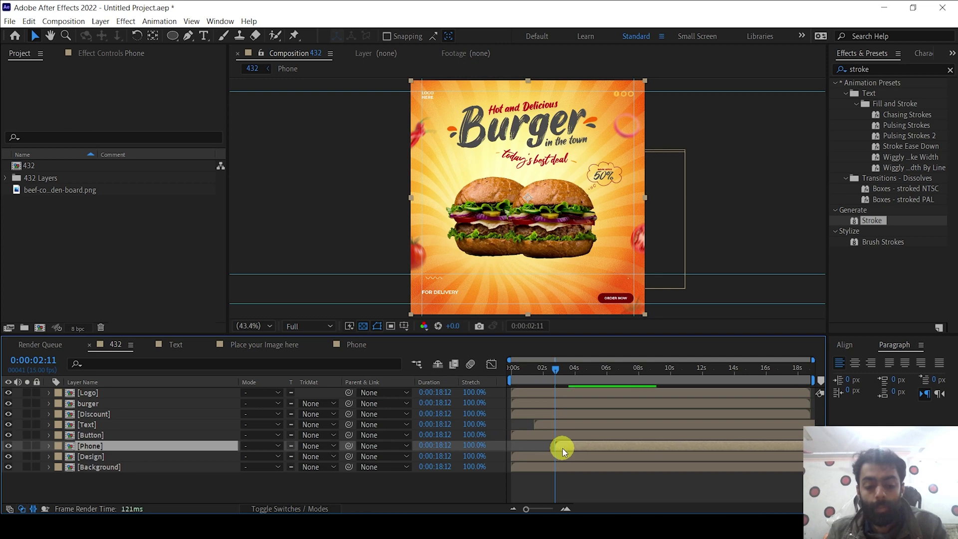
Shift the Button layer so it starts at 0:00:03:09, after the Phone layer
{"action": "left_click", "coordinate": [122, 435]}
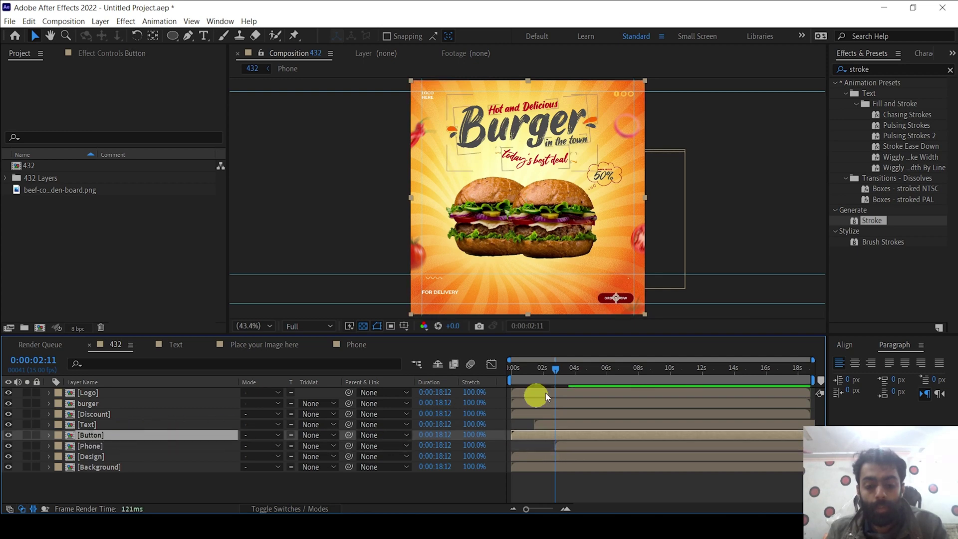
{"action": "left_click_drag", "start_coordinate": [556, 373], "coordinate": [574, 379]}
{"action": "left_click", "coordinate": [545, 425]}
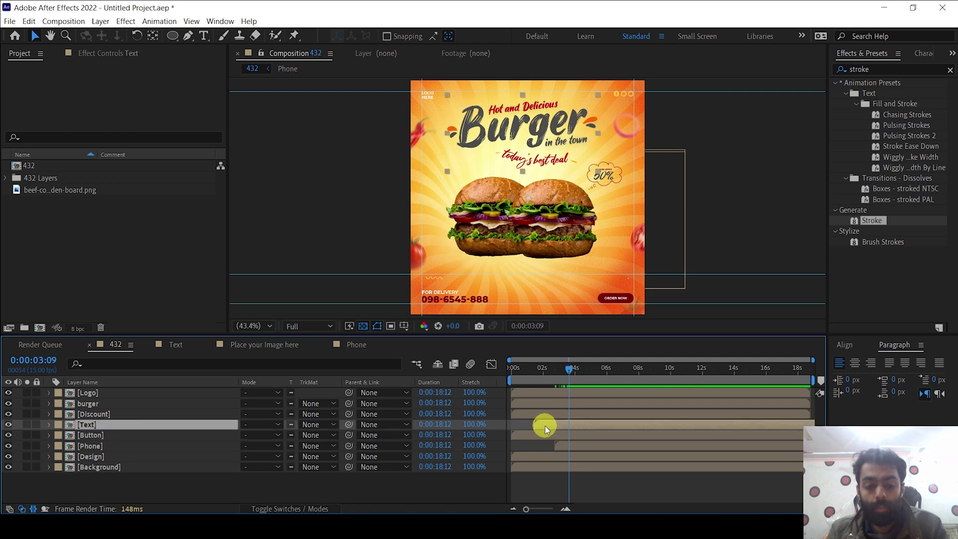
{"action": "left_click_drag", "start_coordinate": [545, 426], "coordinate": [584, 436]}
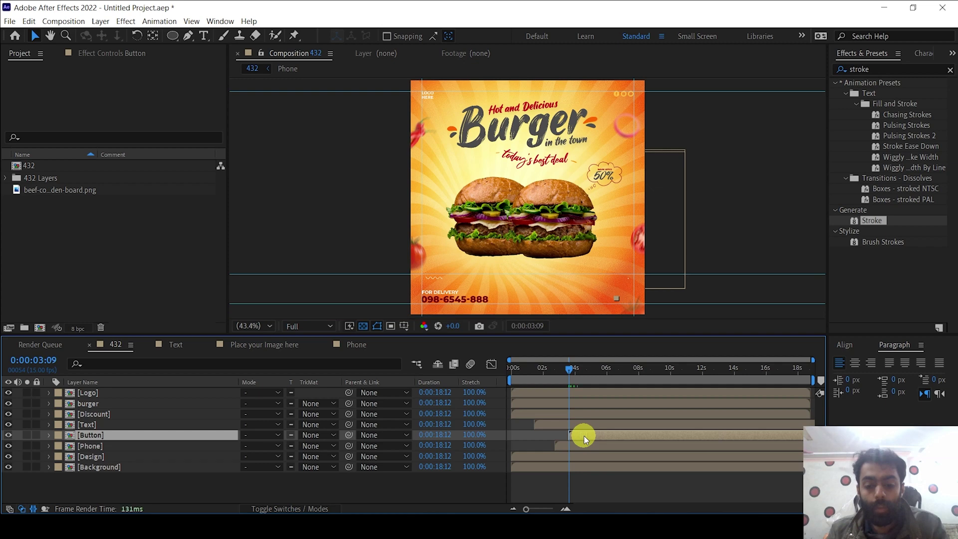
End the work area at 0:00:06:08 and trim composition 432 to it
{"action": "left_click_drag", "start_coordinate": [570, 369], "coordinate": [612, 369]}
{"action": "key", "text": "ctrl+Up"}
{"action": "key", "text": "n"}
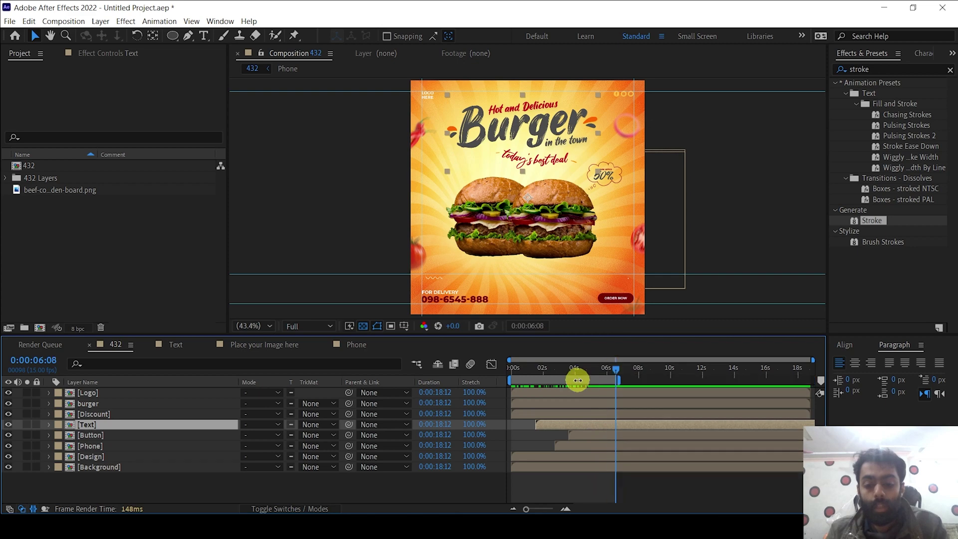
{"action": "right_click", "coordinate": [578, 380]}
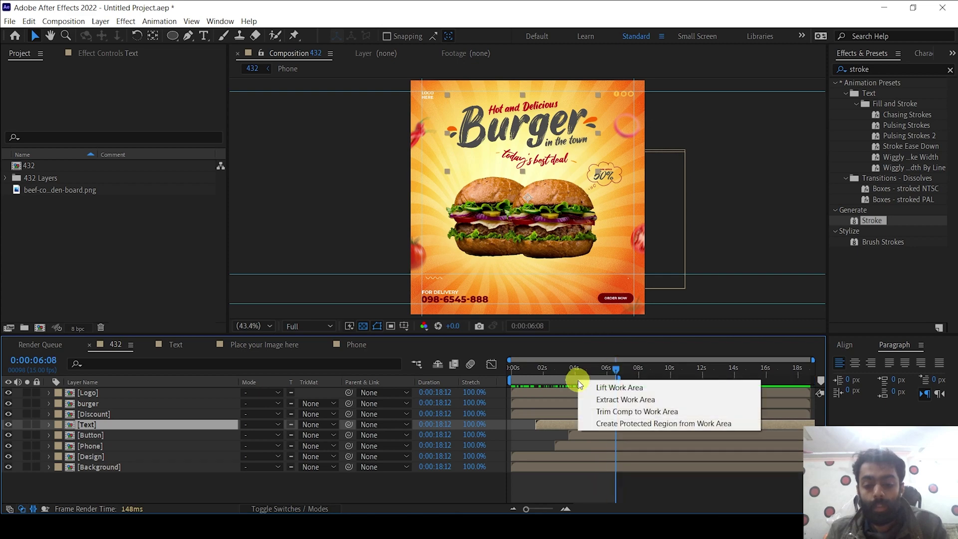
{"action": "left_click", "coordinate": [628, 415]}
Play back the trimmed composition 432 from the start to check the staggered layer timing
{"action": "left_click_drag", "start_coordinate": [802, 368], "coordinate": [439, 366]}
{"action": "key", "text": "space"}
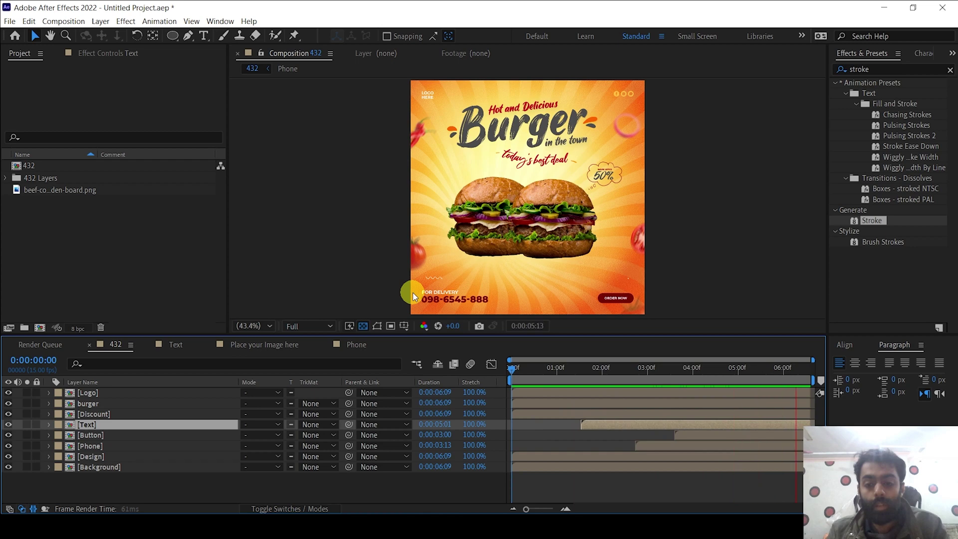
{"action": "key", "text": "space"}
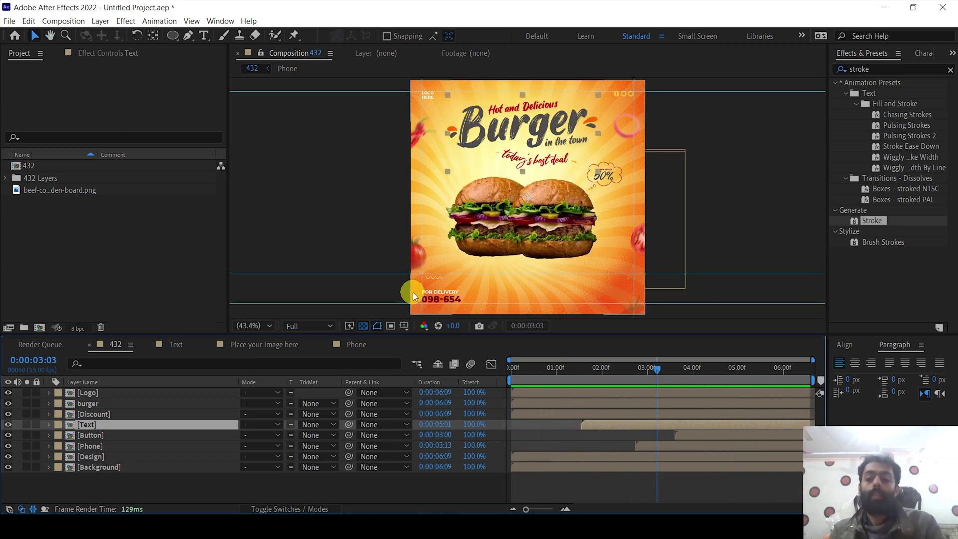